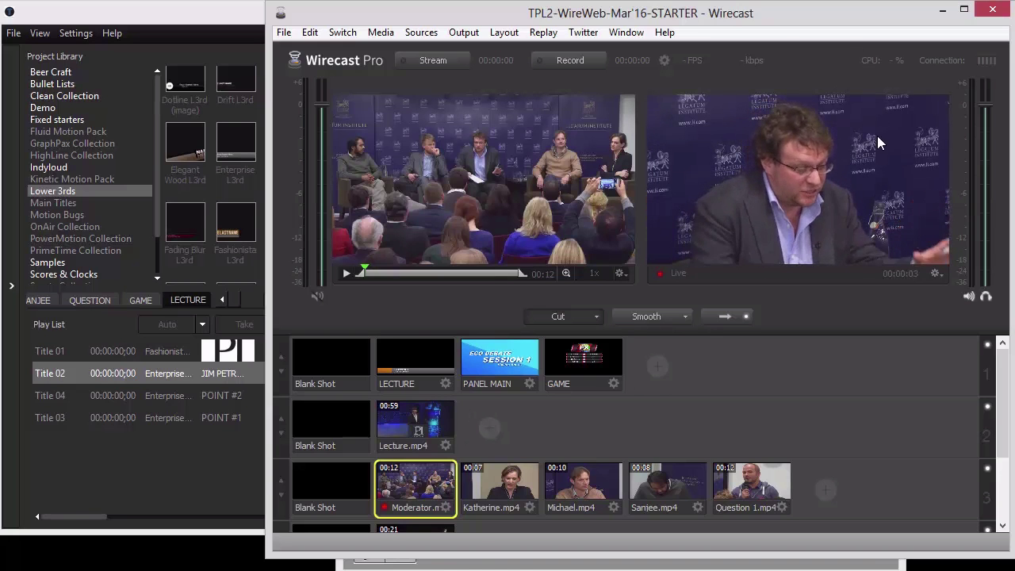
# Step: Take Katherine.mp4, Michael.mp4, Sanjee.mp4 and then Question 1.mp4 live in turn
pyautogui.click(508, 482)
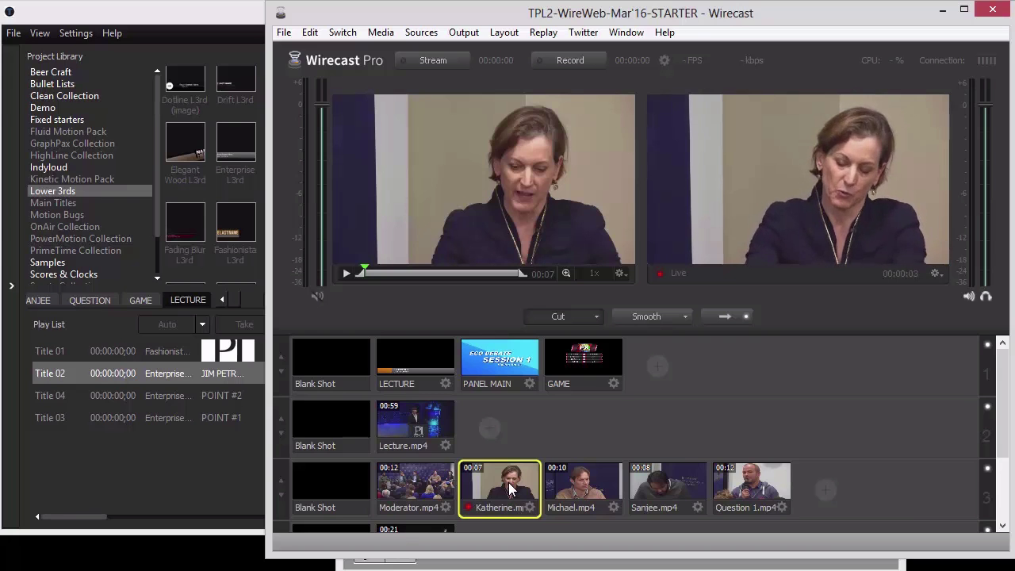
pyautogui.click(578, 478)
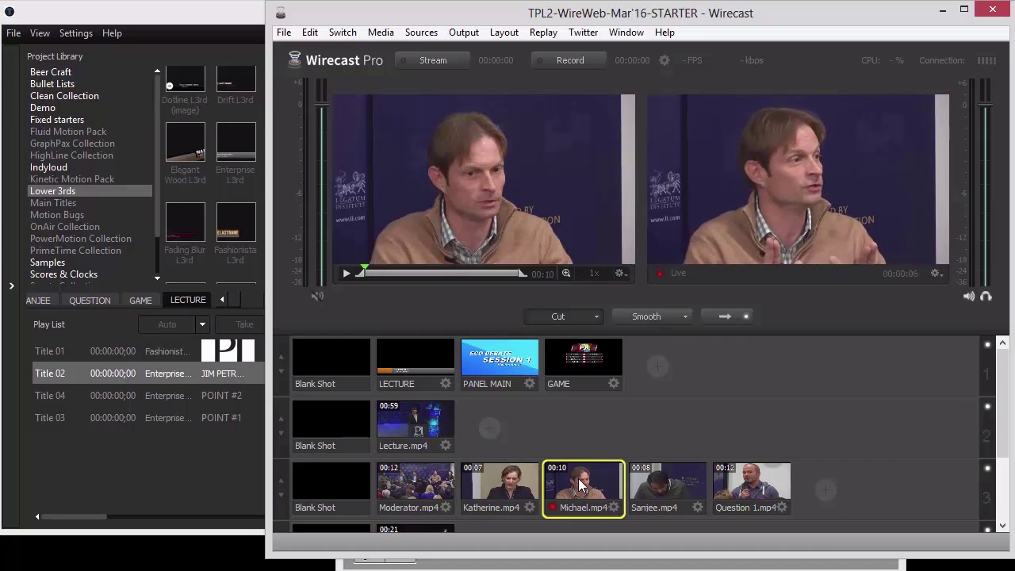
pyautogui.click(666, 487)
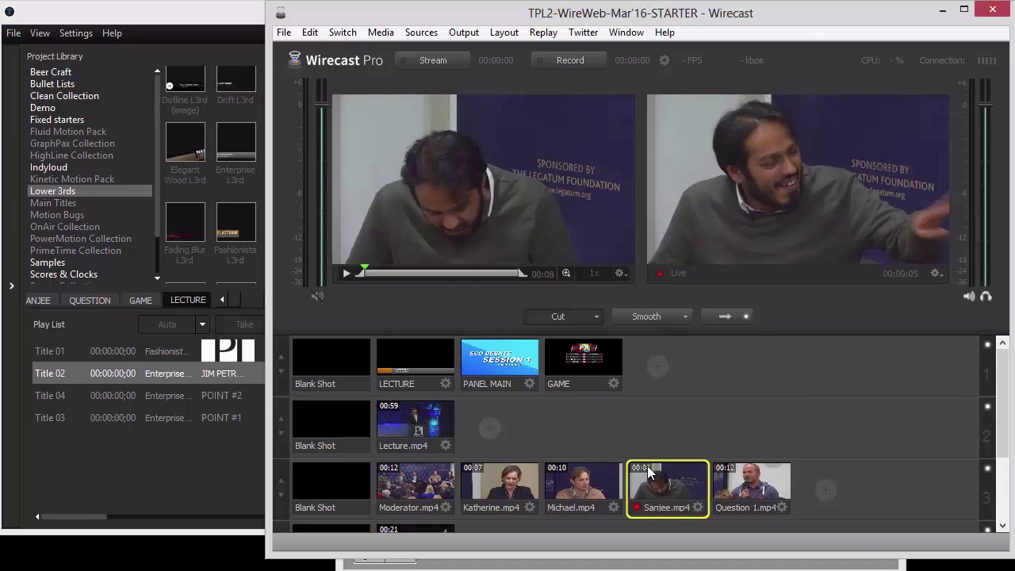
pyautogui.click(760, 484)
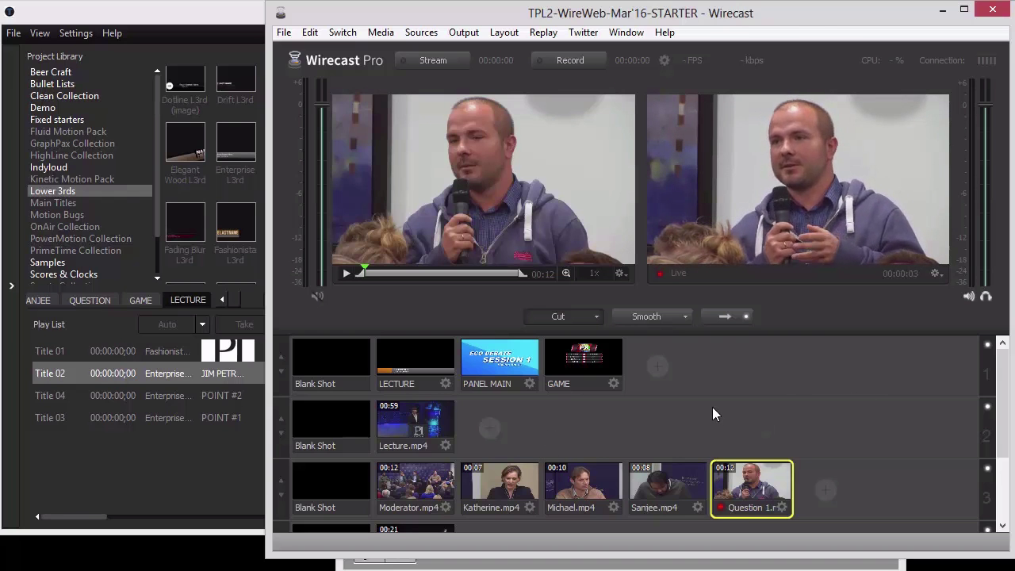
# Step: Put the Katherine lower third on air, clear the video behind to black, then air Michael's title
pyautogui.scroll(-3, 712, 407)
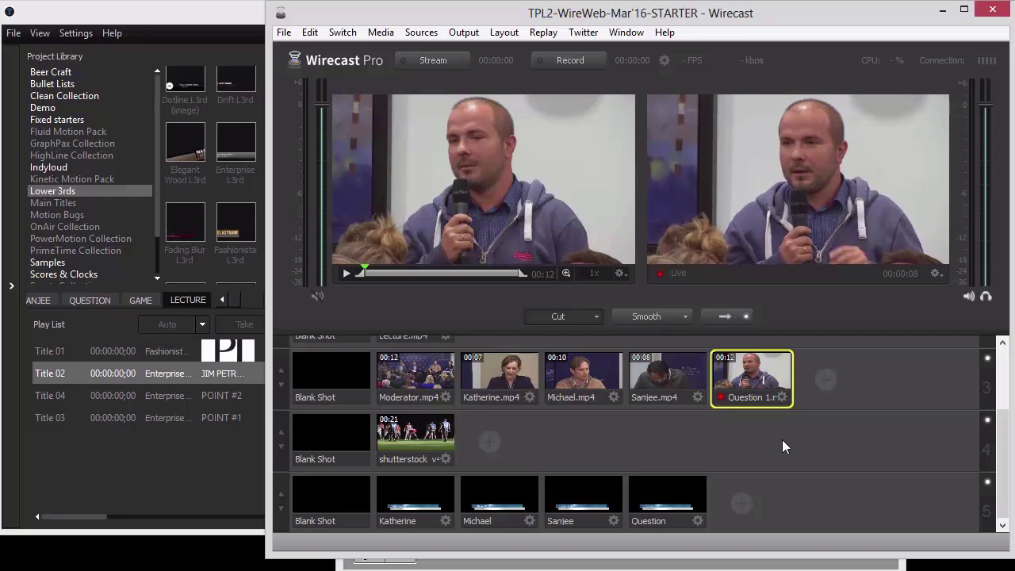
pyautogui.click(417, 491)
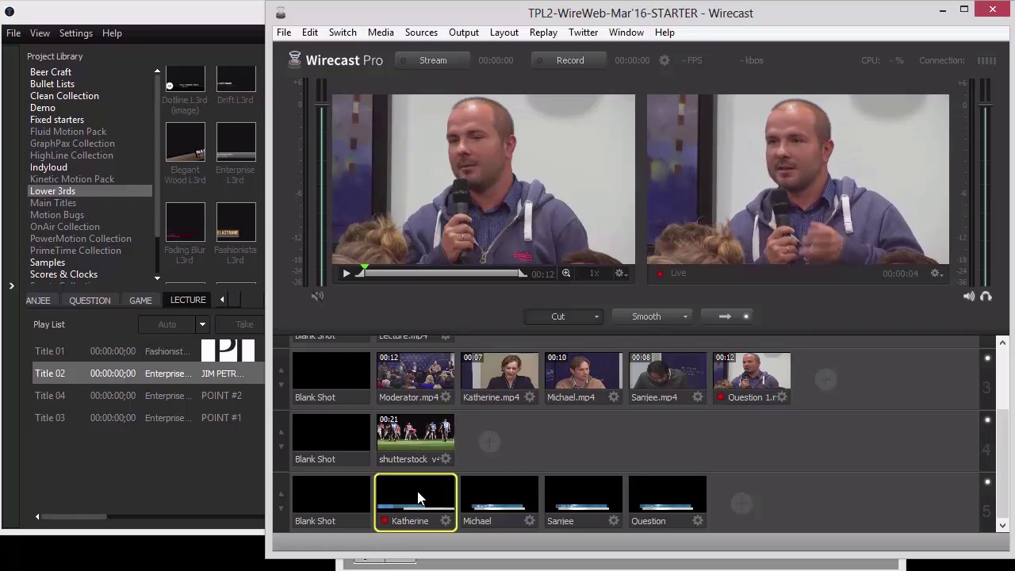
pyautogui.click(342, 367)
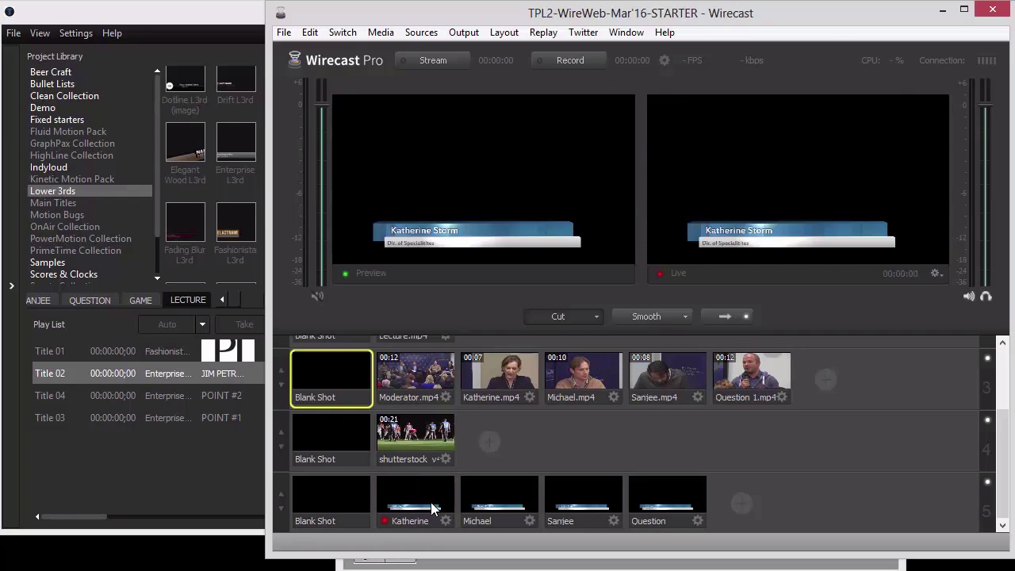
pyautogui.click(496, 498)
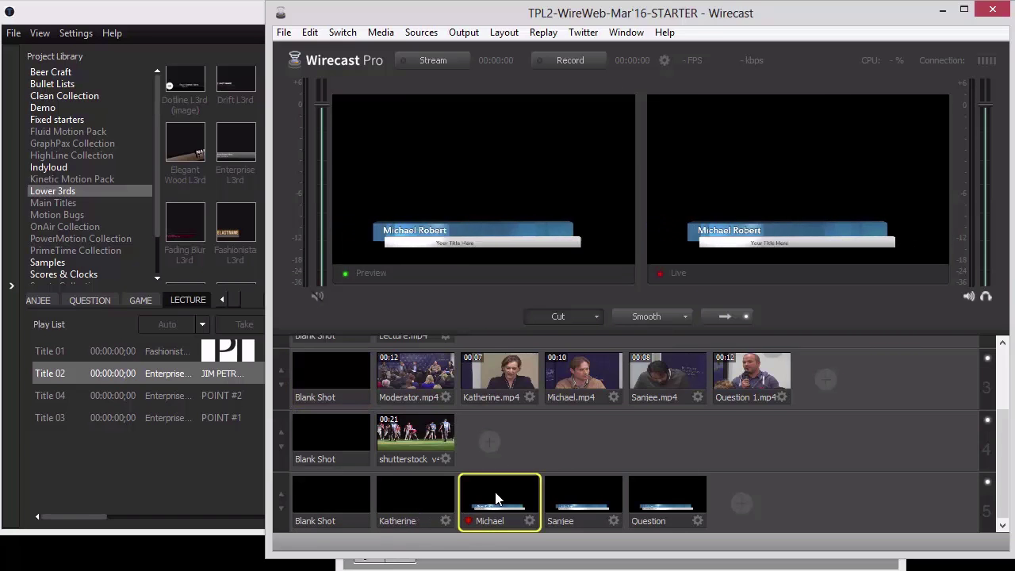
# Step: Send the Katherine and Sanjee titles live, clear the titles, and take Katherine.mp4 live
pyautogui.click(434, 502)
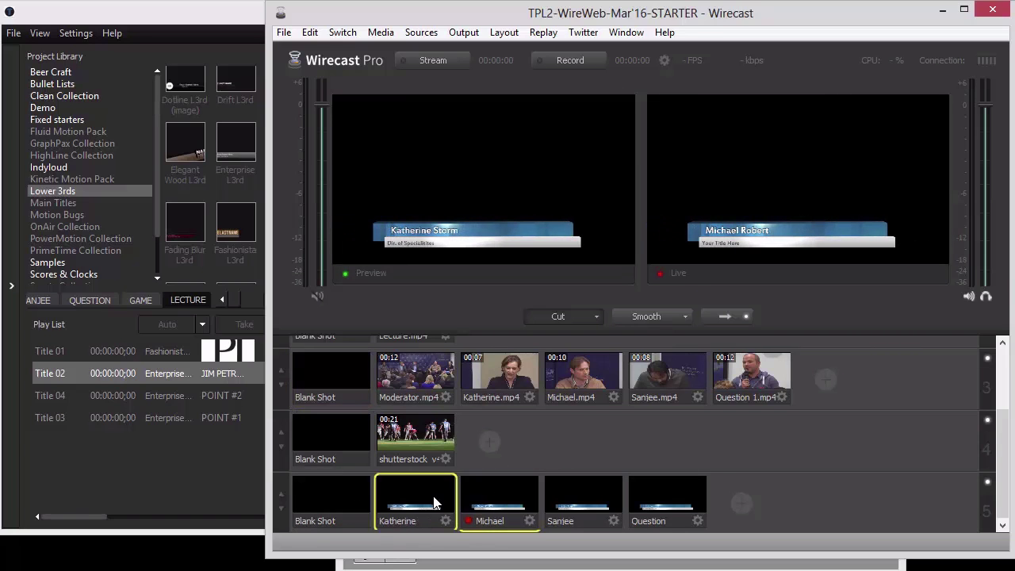
pyautogui.doubleClick(434, 502)
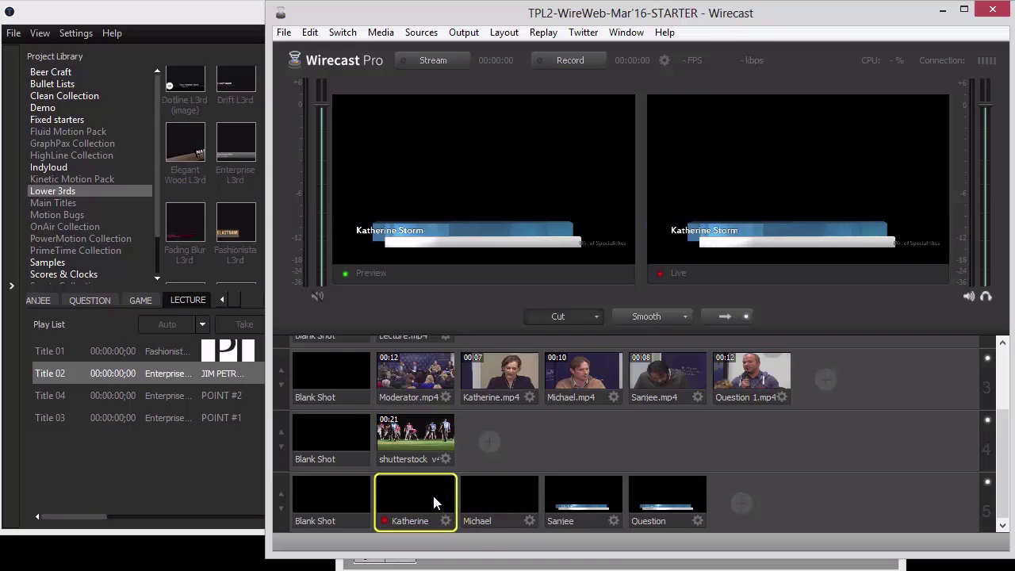
pyautogui.doubleClick(588, 495)
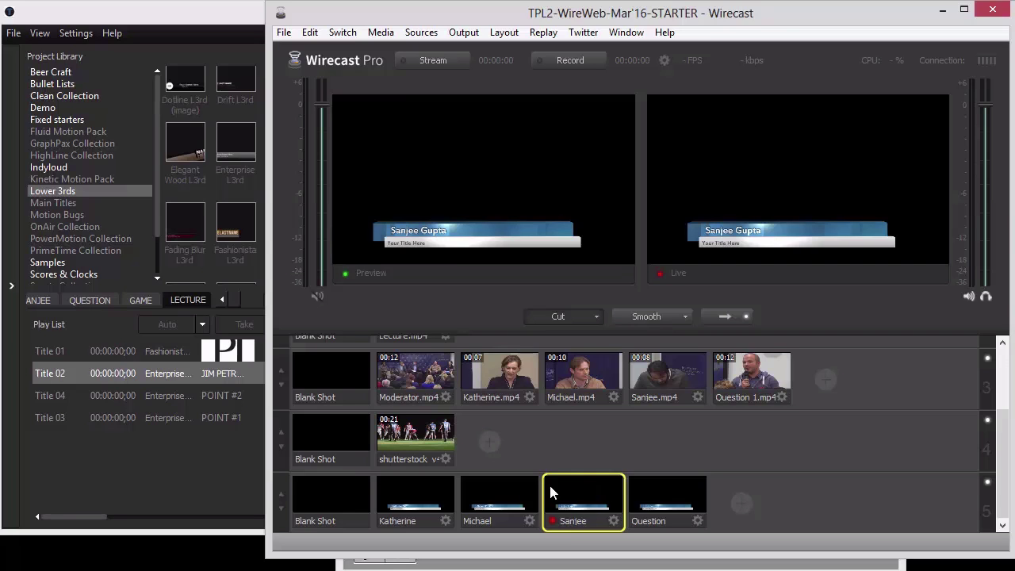
pyautogui.click(328, 487)
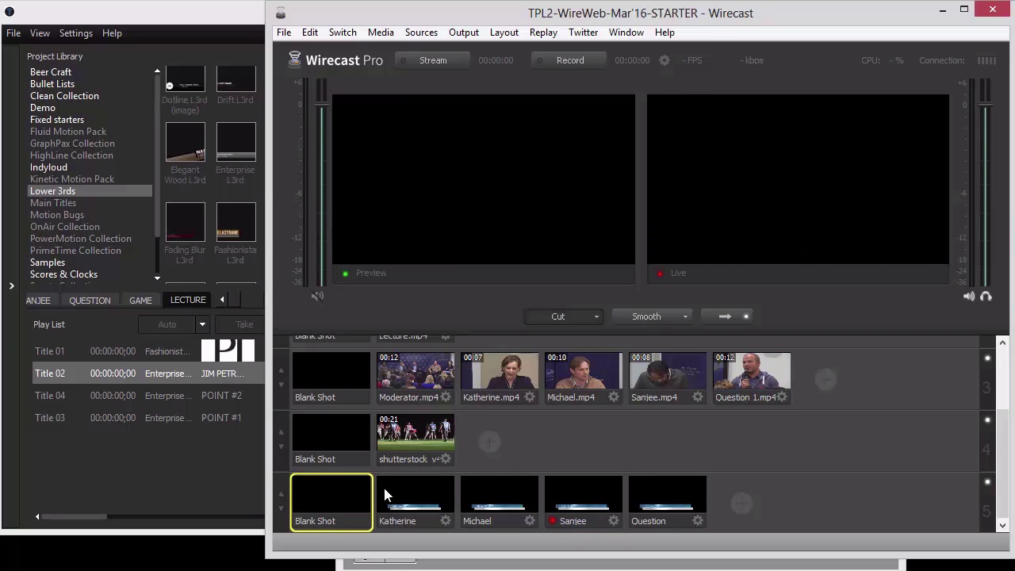
pyautogui.click(499, 371)
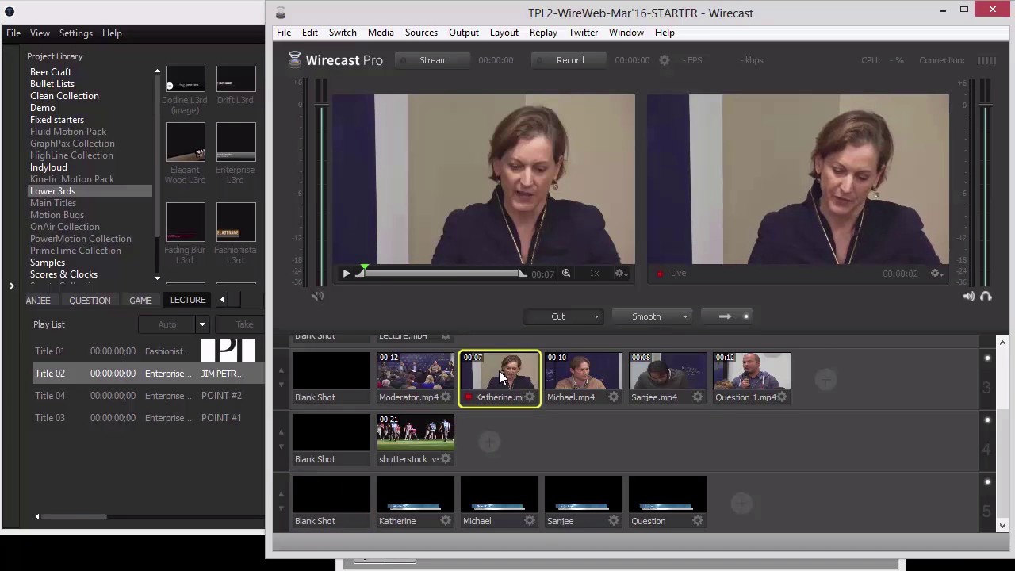
# Step: Add a layer holding the Katherine title to the Katherine.mp4 shot
pyautogui.doubleClick(498, 370)
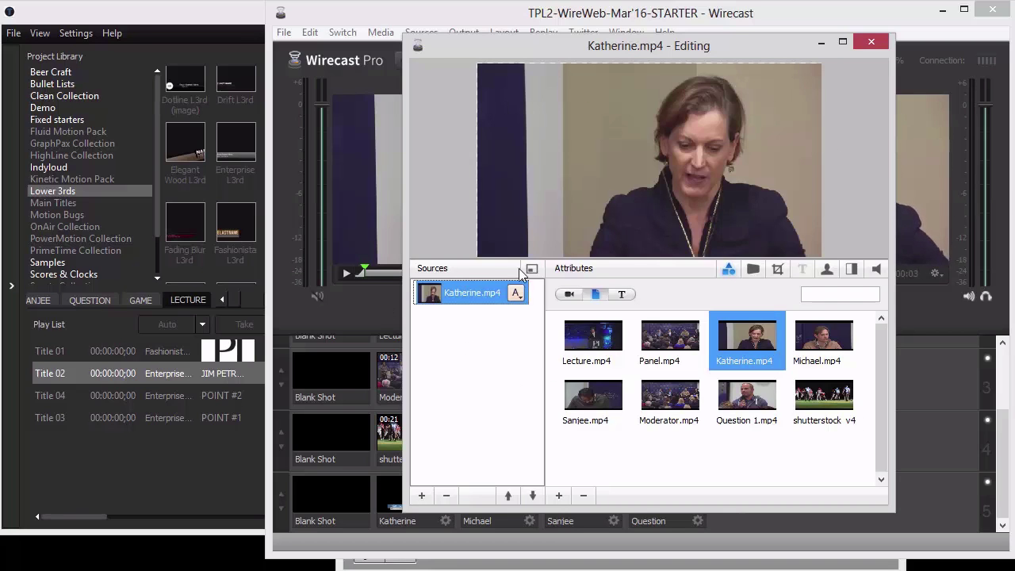
pyautogui.click(422, 496)
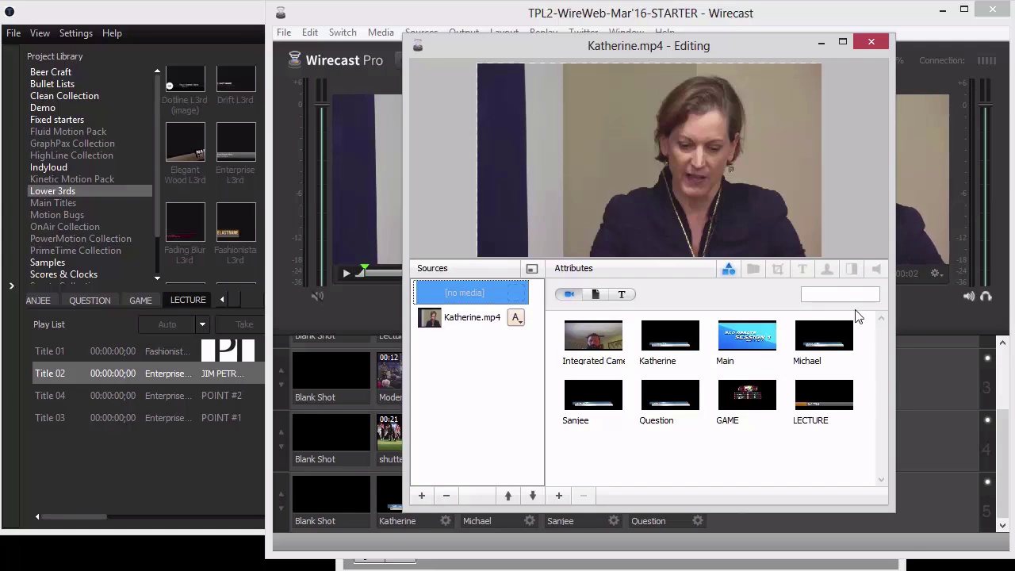
pyautogui.click(670, 340)
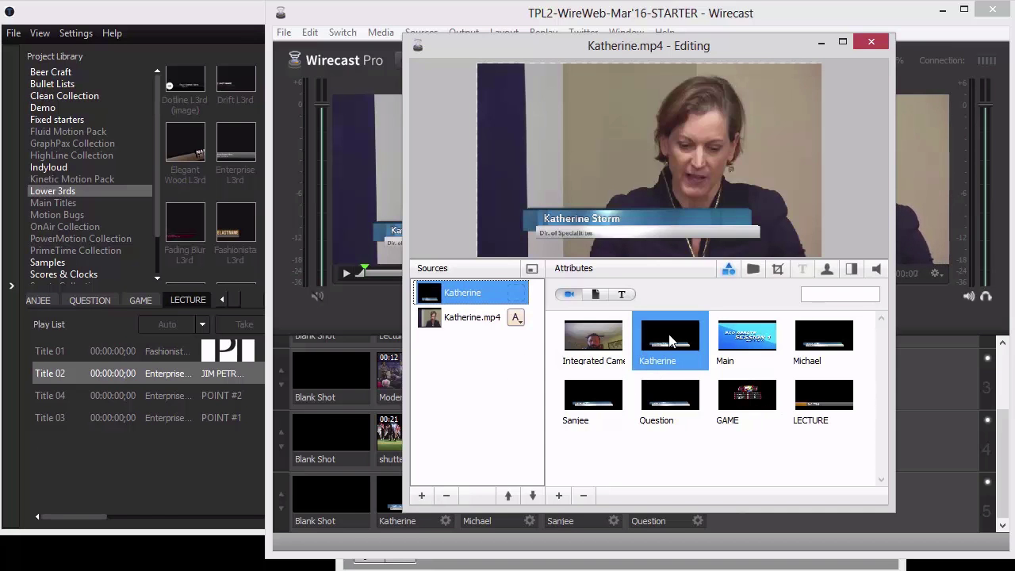
pyautogui.click(867, 38)
# Step: Add a layer holding the Michael title to the Michael.mp4 shot
pyautogui.click(579, 366)
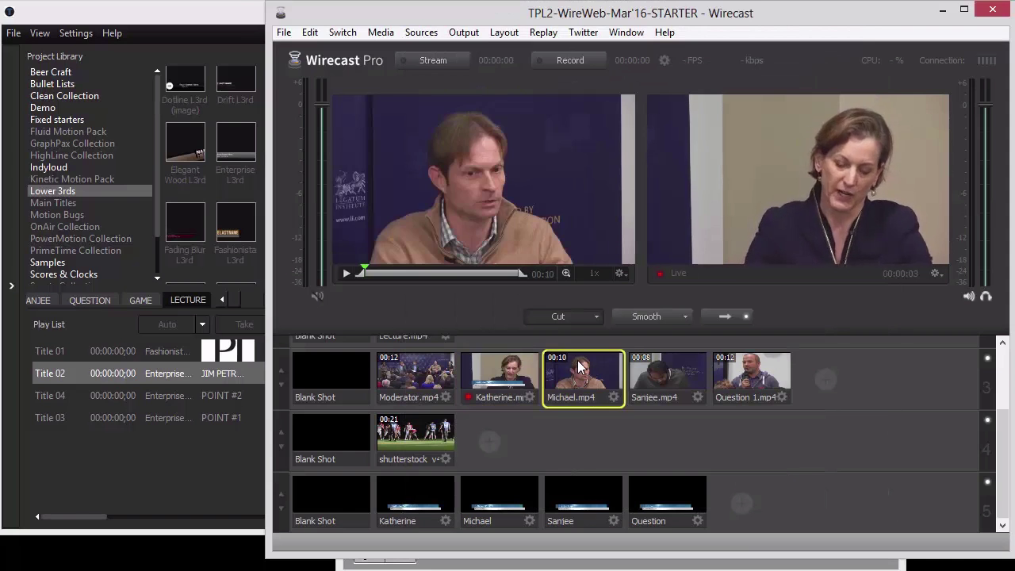
pyautogui.click(613, 398)
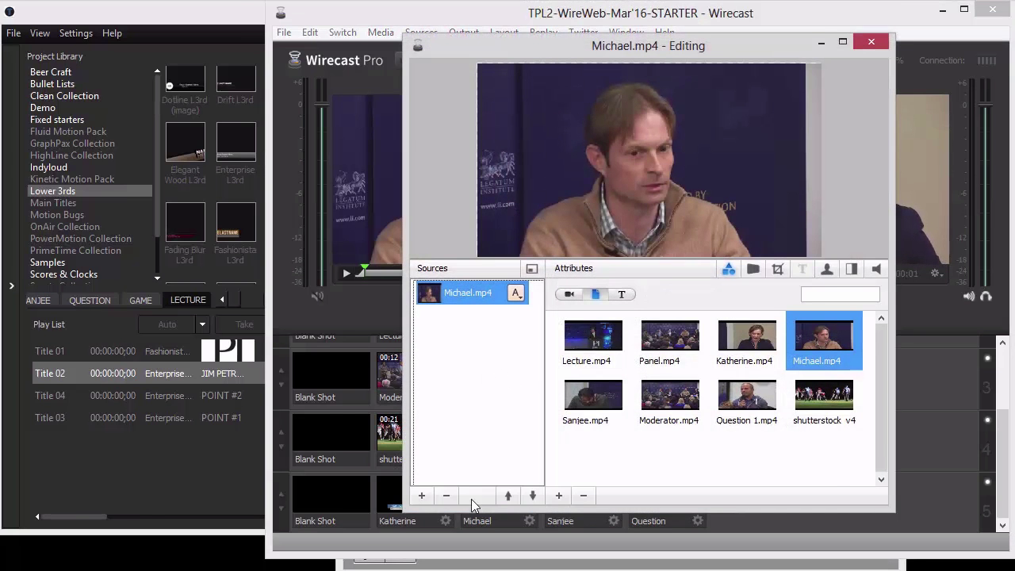
pyautogui.click(420, 495)
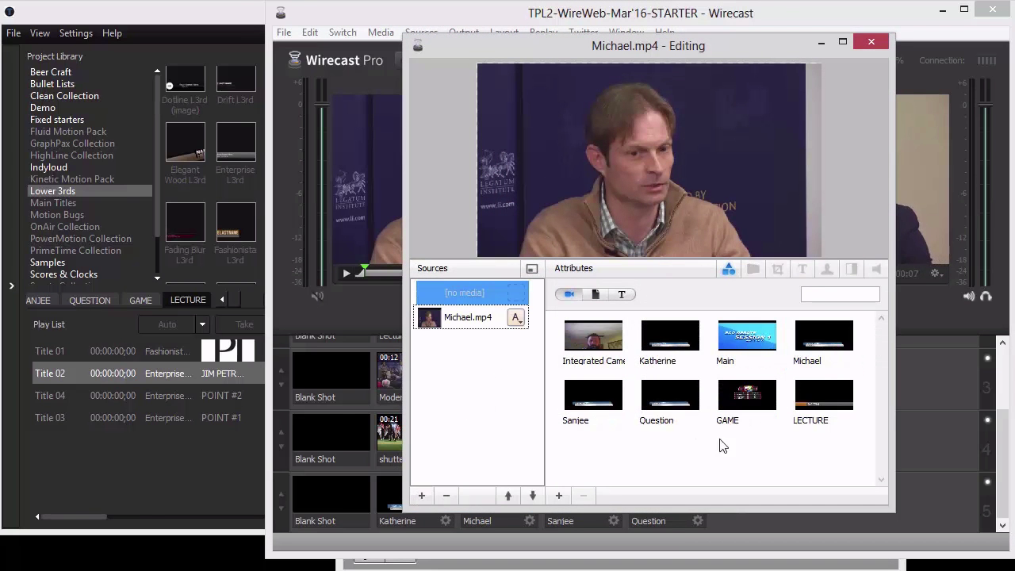
pyautogui.click(839, 337)
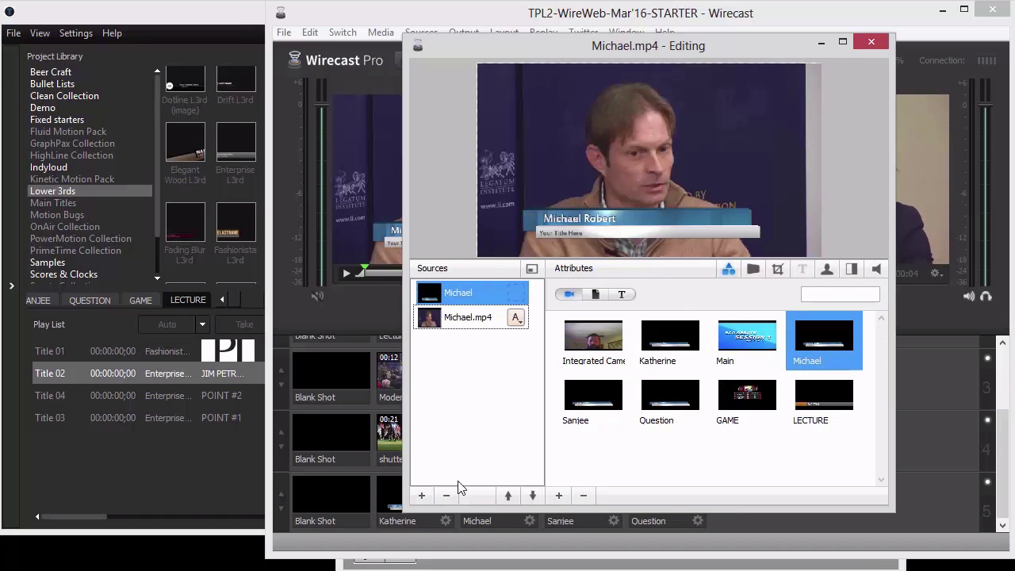
pyautogui.click(871, 42)
# Step: Add a layer holding the Sanjee title to the Sanjee.mp4 shot
pyautogui.click(698, 365)
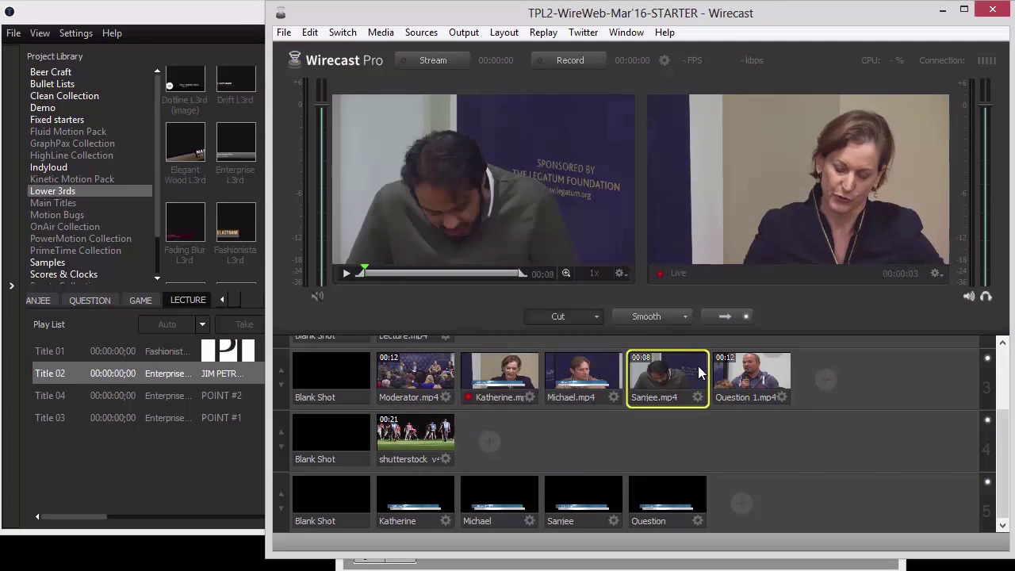
pyautogui.doubleClick(698, 369)
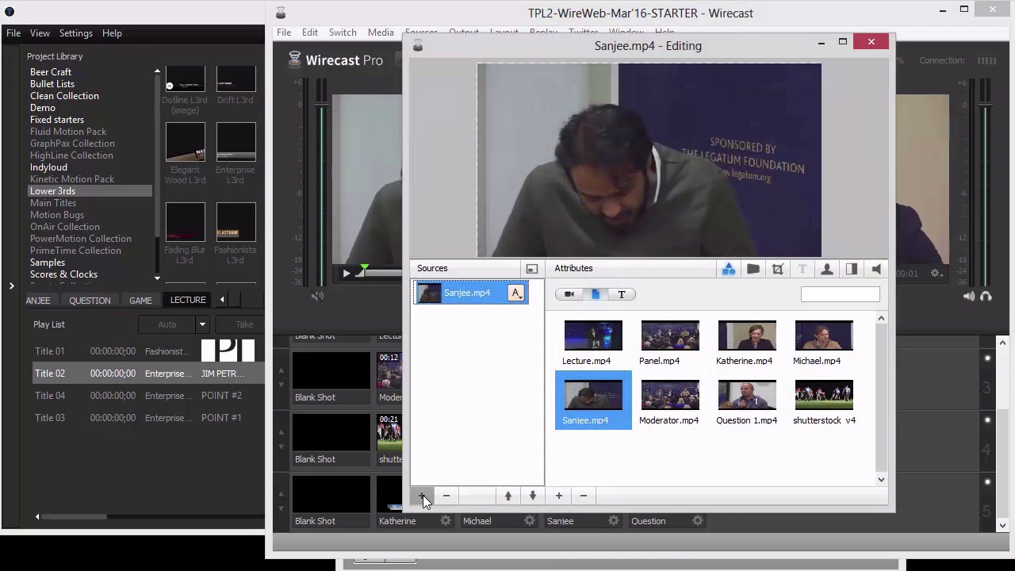
pyautogui.click(423, 497)
pyautogui.click(591, 392)
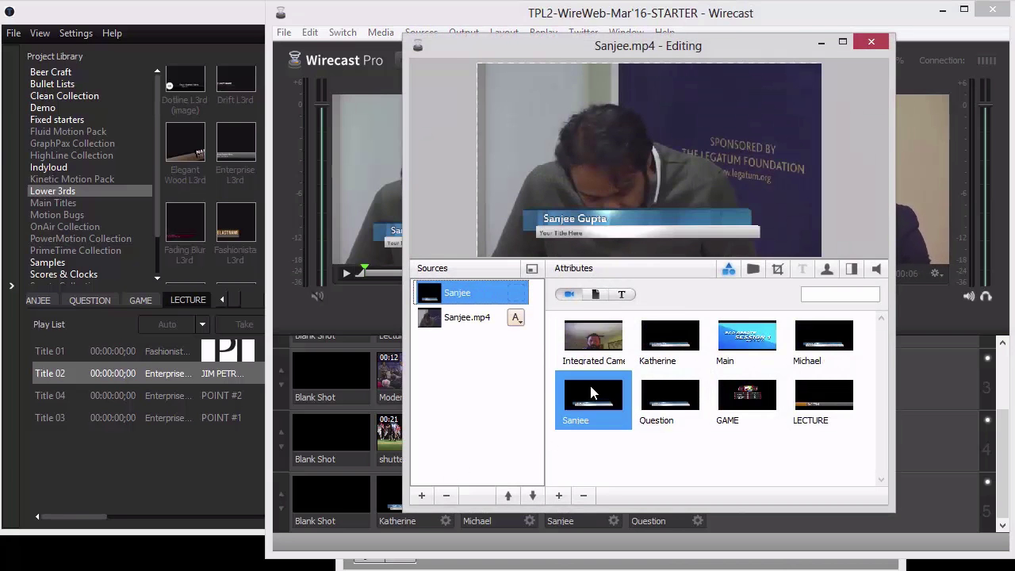
pyautogui.click(871, 42)
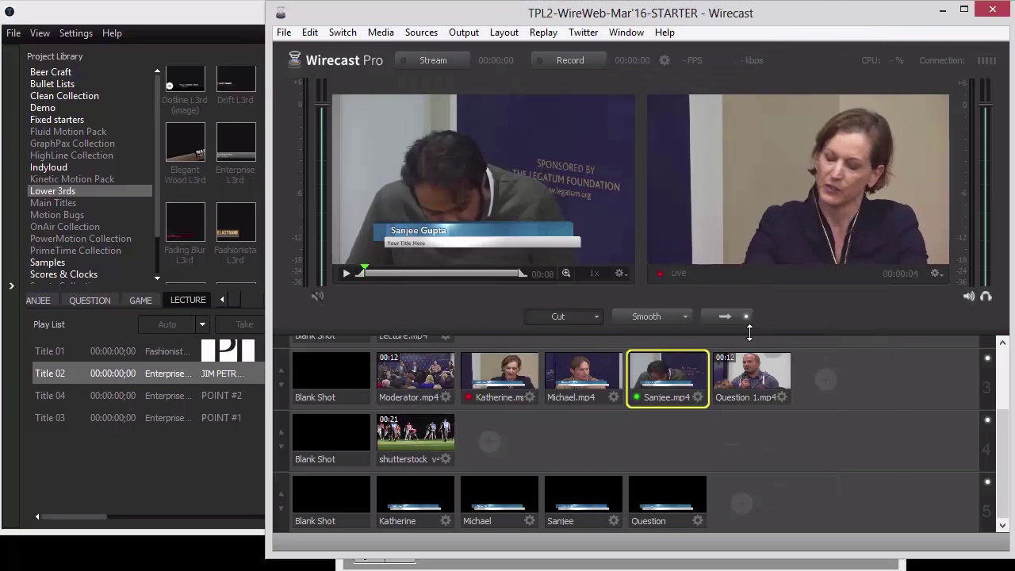
# Step: Add the Question title layer to the Question 1.mp4 shot, then cut the output to black
pyautogui.click(751, 372)
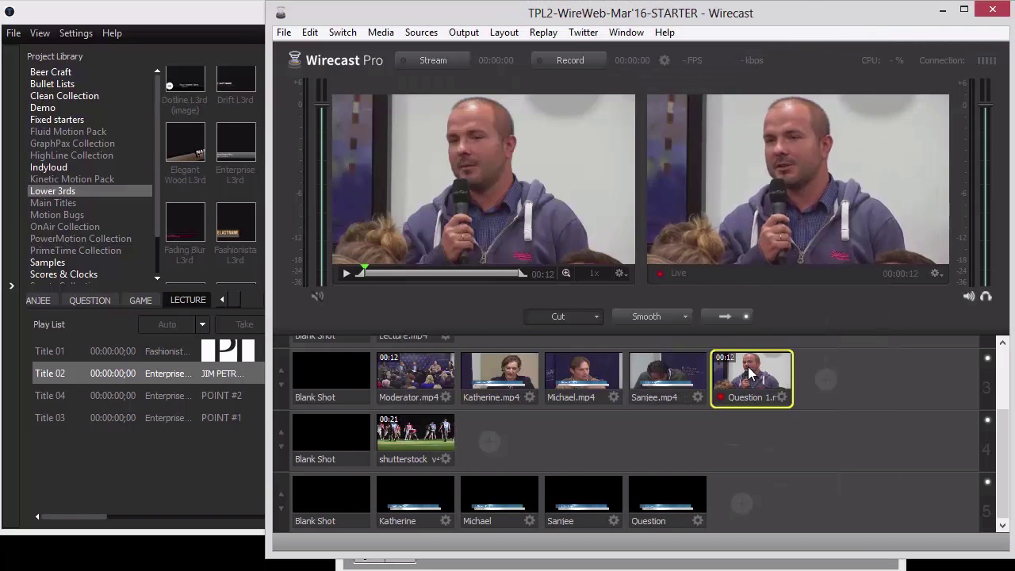
pyautogui.doubleClick(751, 373)
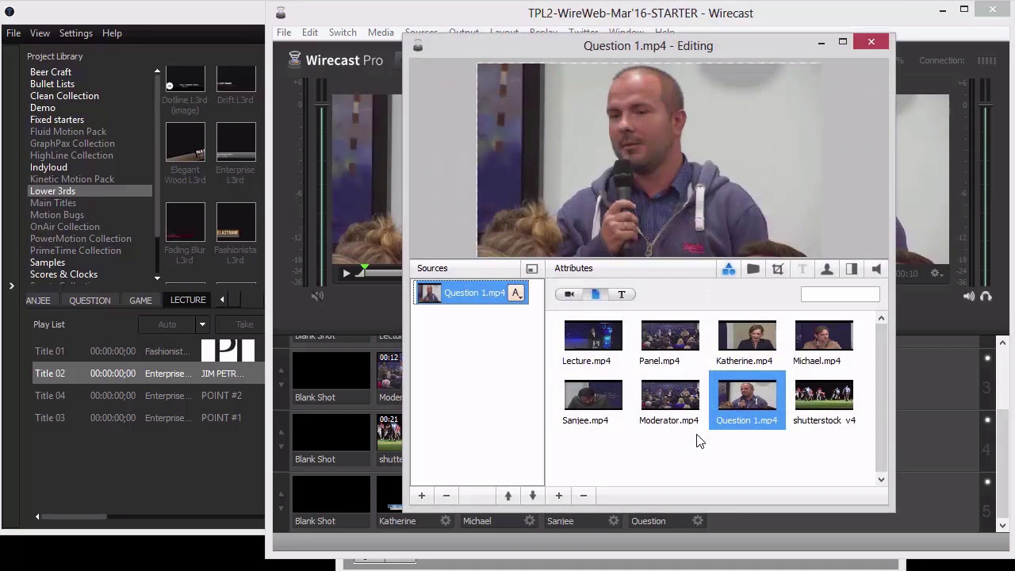
pyautogui.click(421, 495)
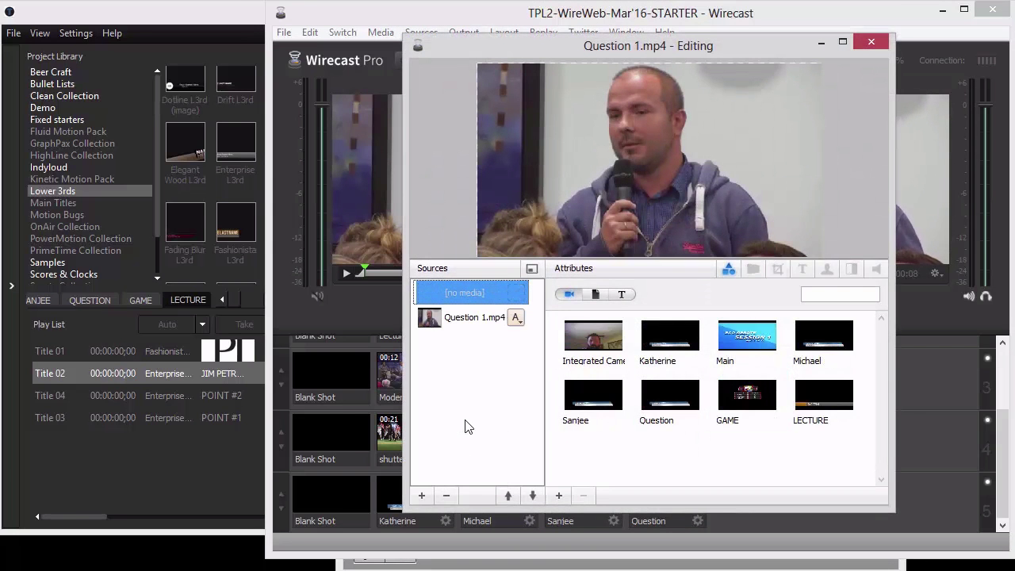
pyautogui.click(666, 400)
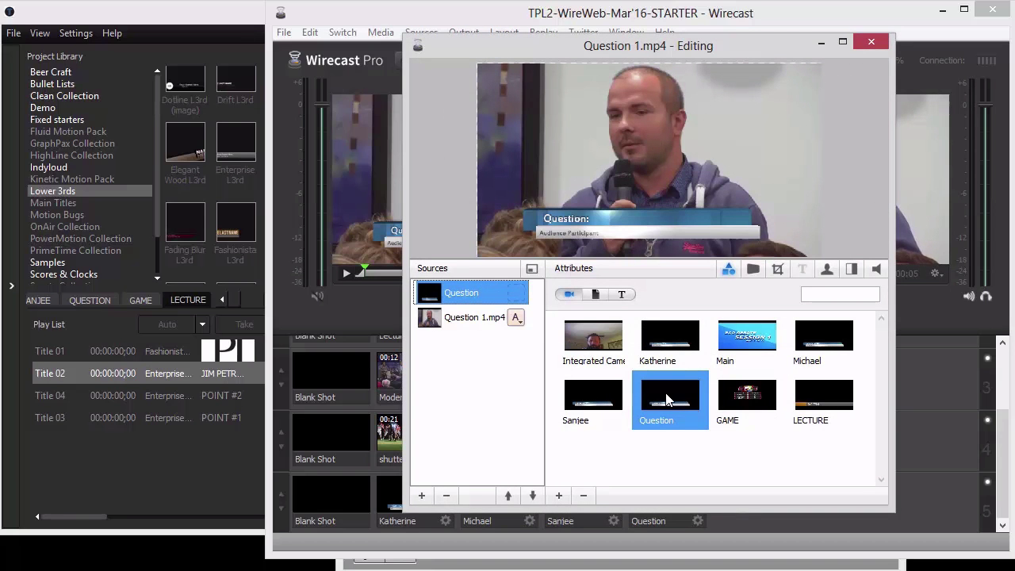
pyautogui.click(870, 41)
pyautogui.click(330, 368)
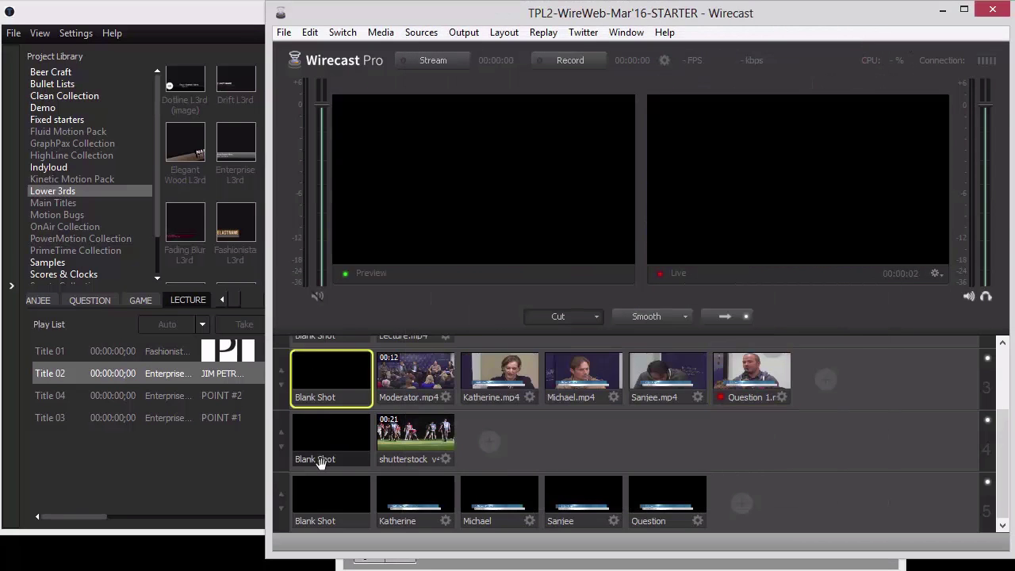
# Step: Cut live to Moderator, Katherine, Michael, then Question 1, and bring Titler Pro Live forward
pyautogui.click(405, 382)
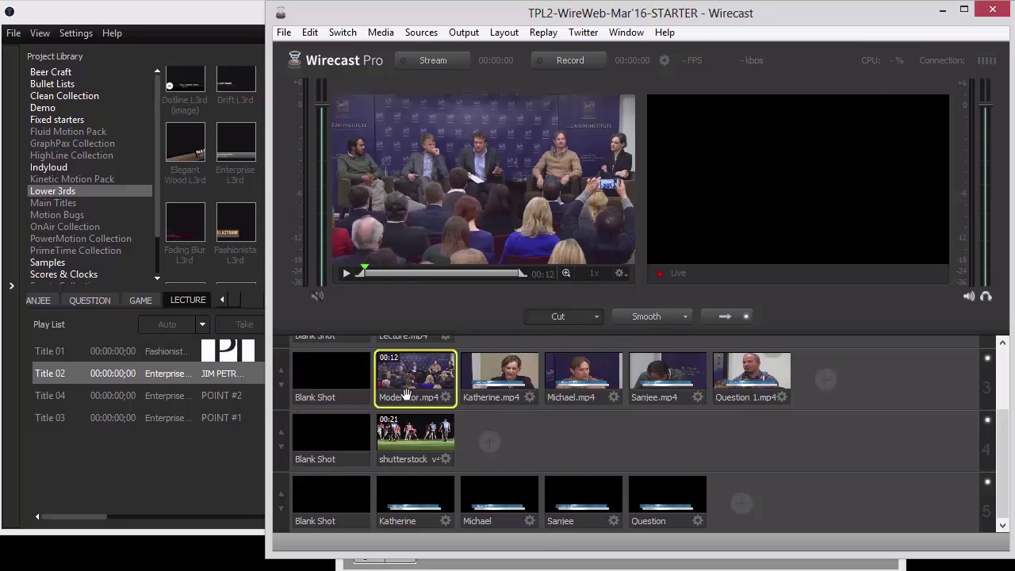
pyautogui.scroll(3, 901, 444)
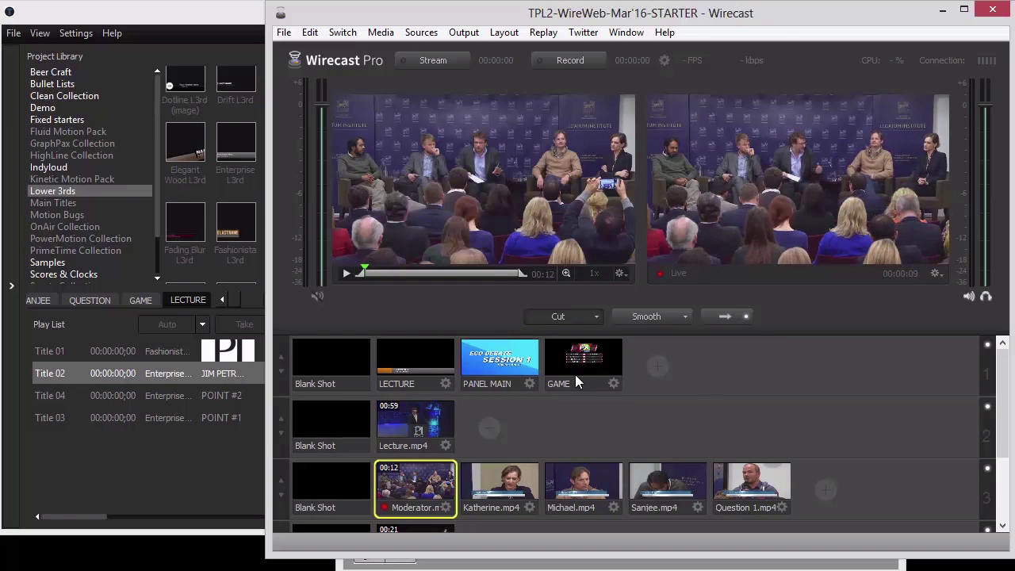
pyautogui.click(496, 478)
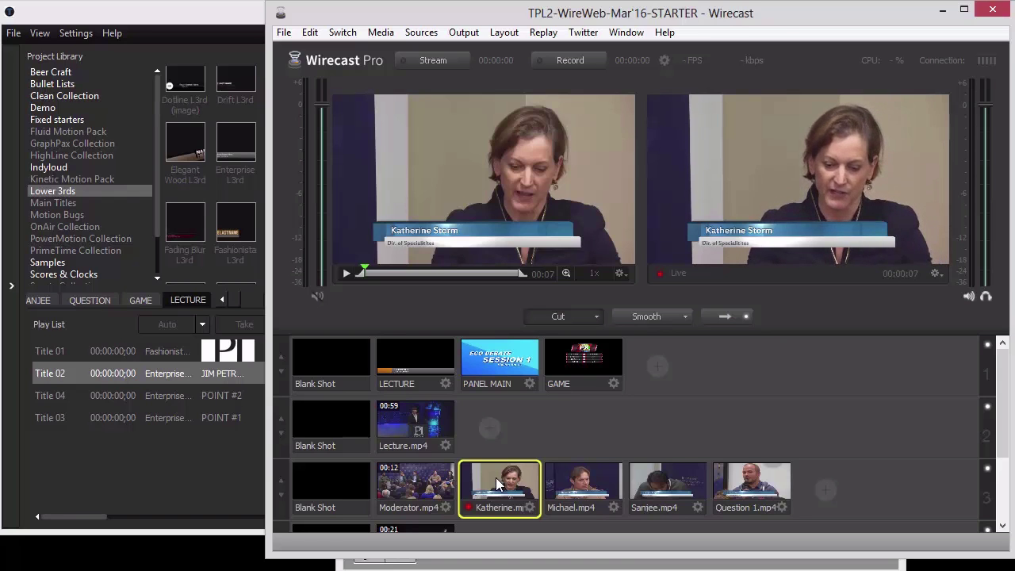
pyautogui.click(588, 494)
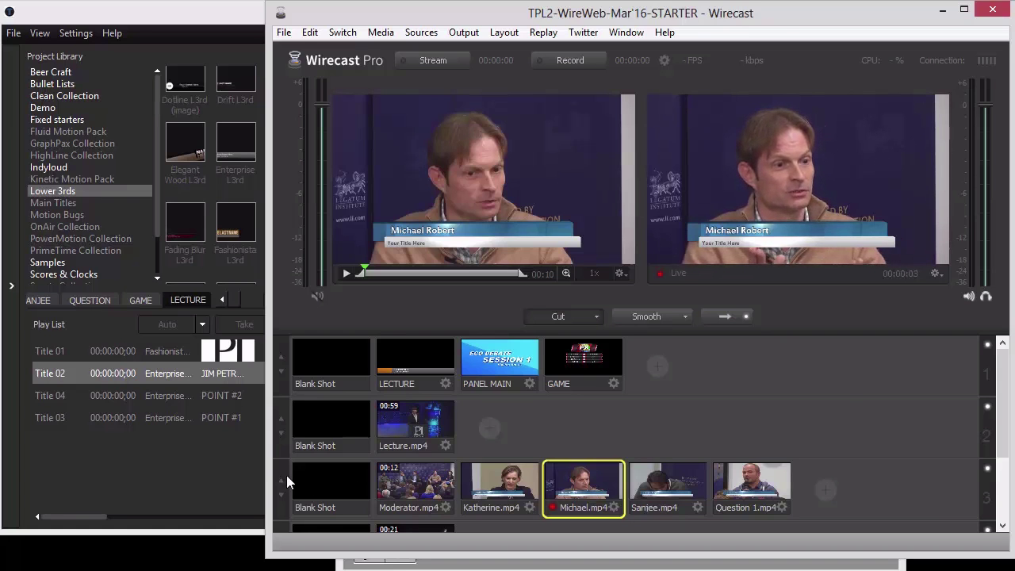
pyautogui.click(735, 476)
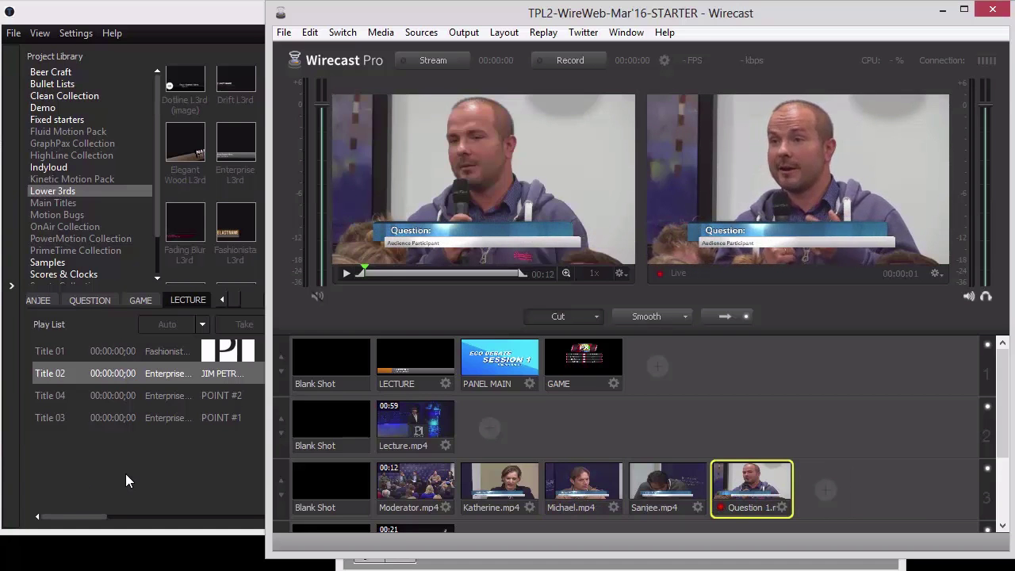
pyautogui.click(125, 474)
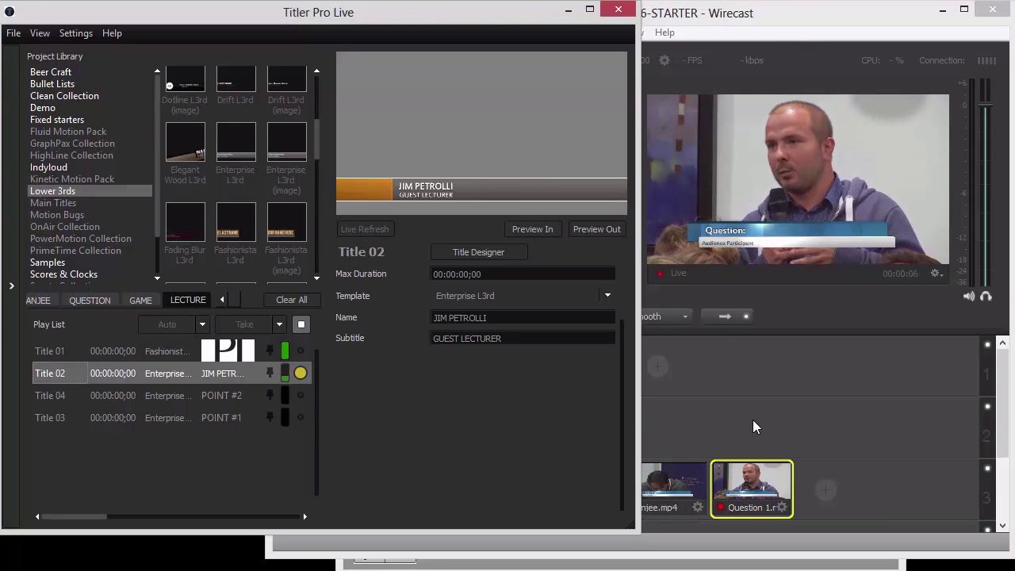
# Step: Browse the PANEL MAIN, KATHERINE and MICHAEL playlists in Titler Pro Live
pyautogui.click(222, 306)
pyautogui.click(222, 306)
pyautogui.click(222, 306)
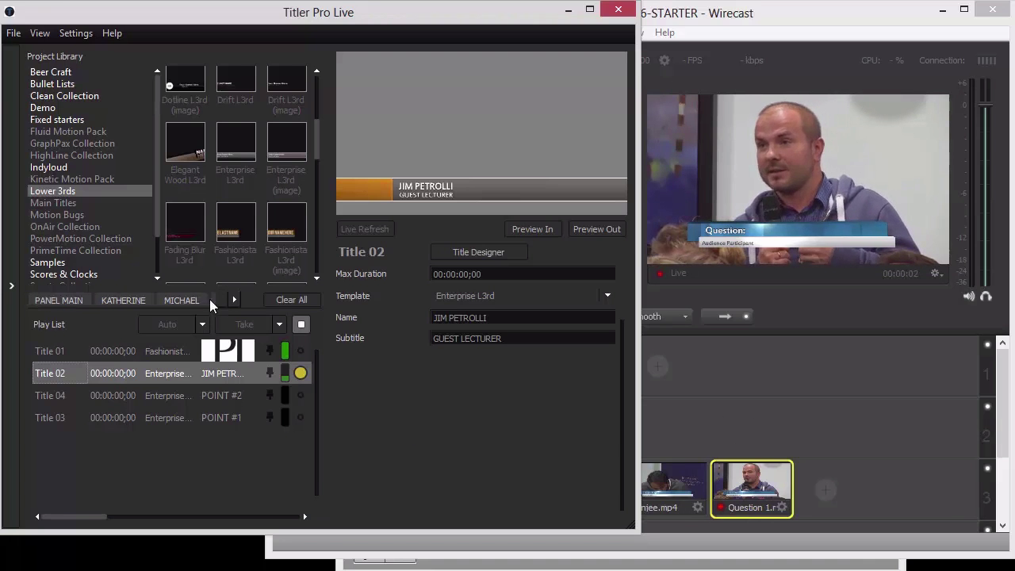
pyautogui.click(59, 300)
pyautogui.click(121, 301)
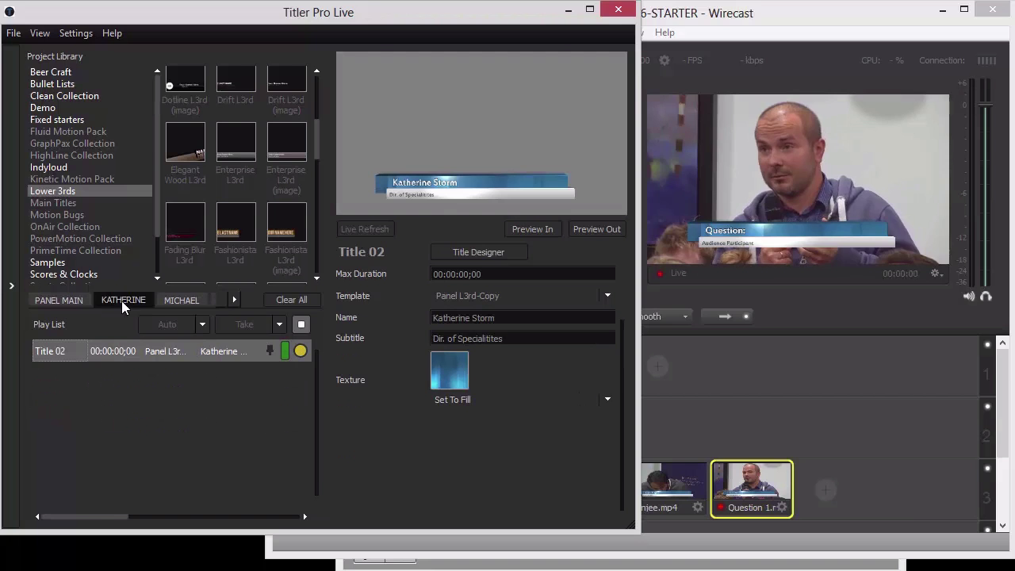
pyautogui.click(191, 298)
# Step: Change the QUESTION title to 'Question: Why is this so?' and live-refresh it
pyautogui.click(235, 298)
pyautogui.click(237, 298)
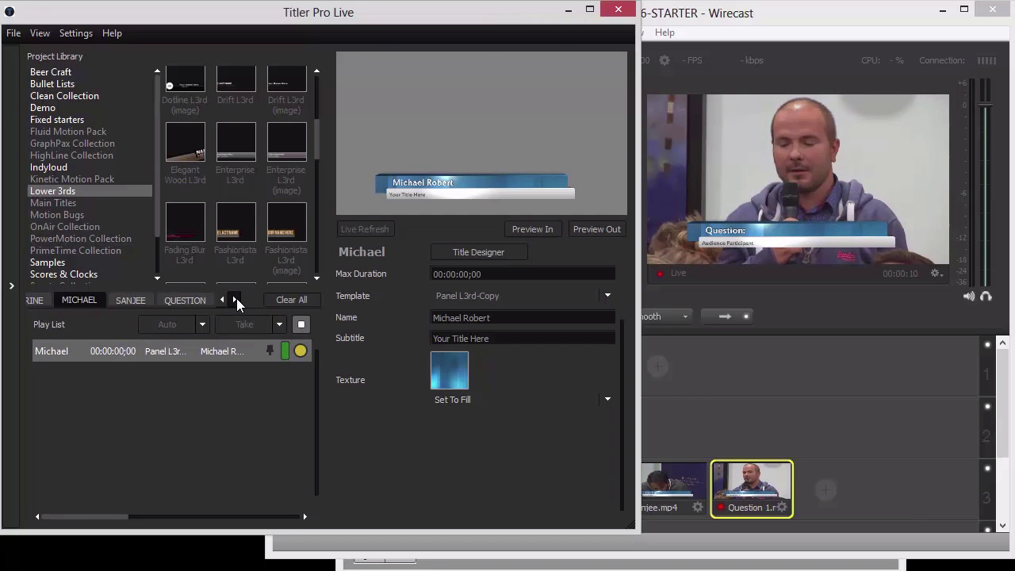
pyautogui.click(236, 298)
pyautogui.click(161, 302)
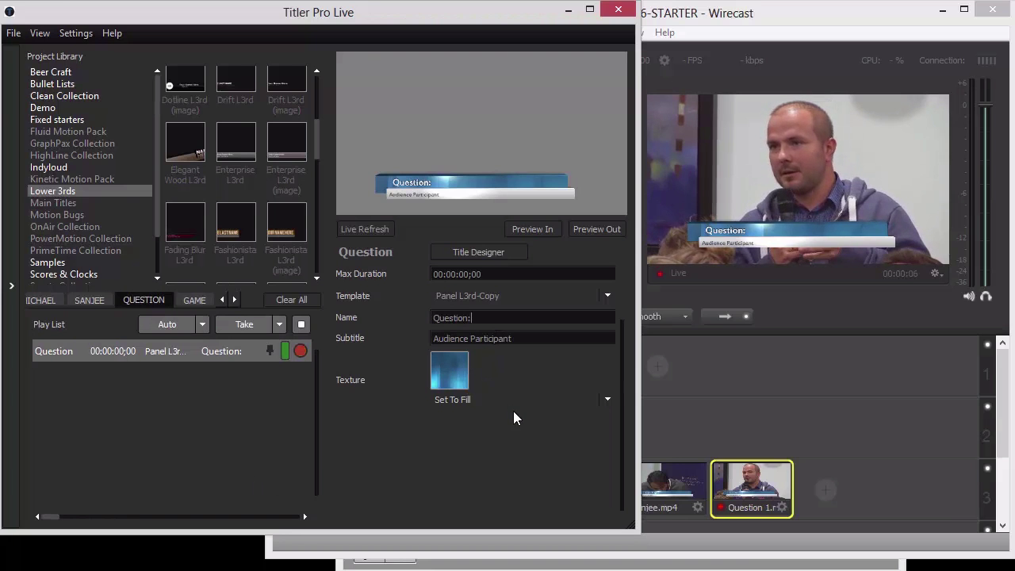
pyautogui.write('h')
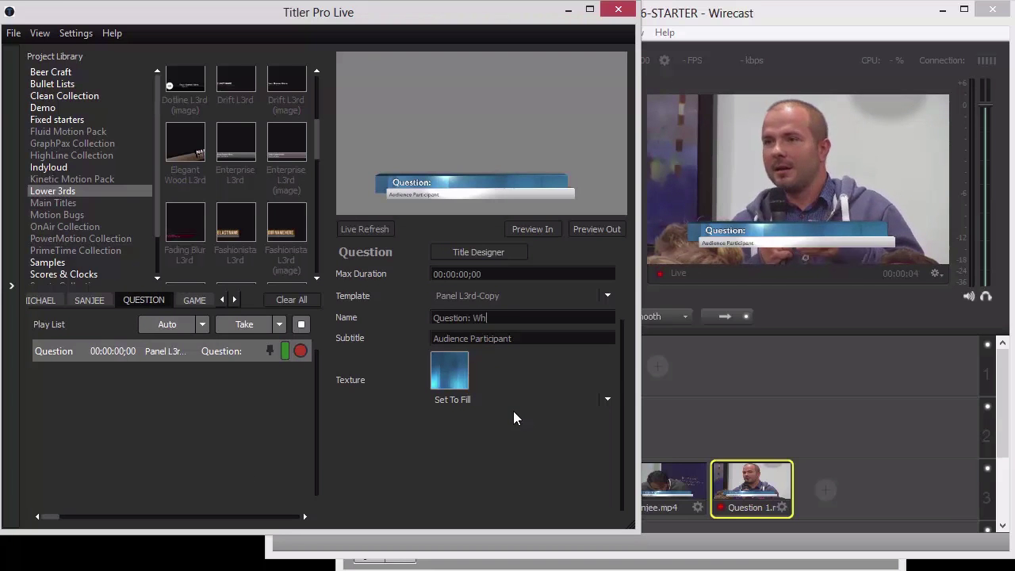
pyautogui.write('y is this so')
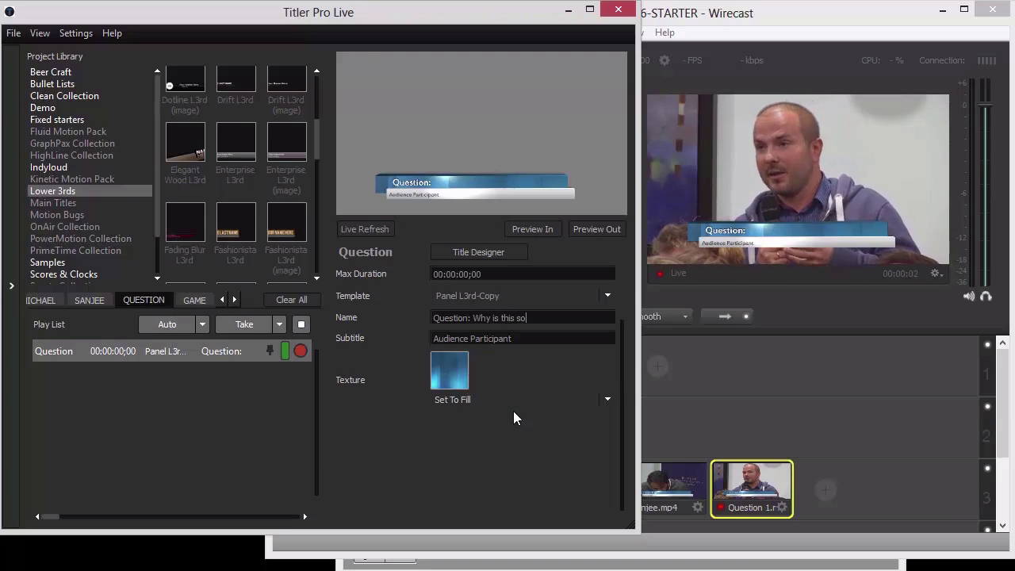
pyautogui.write('?')
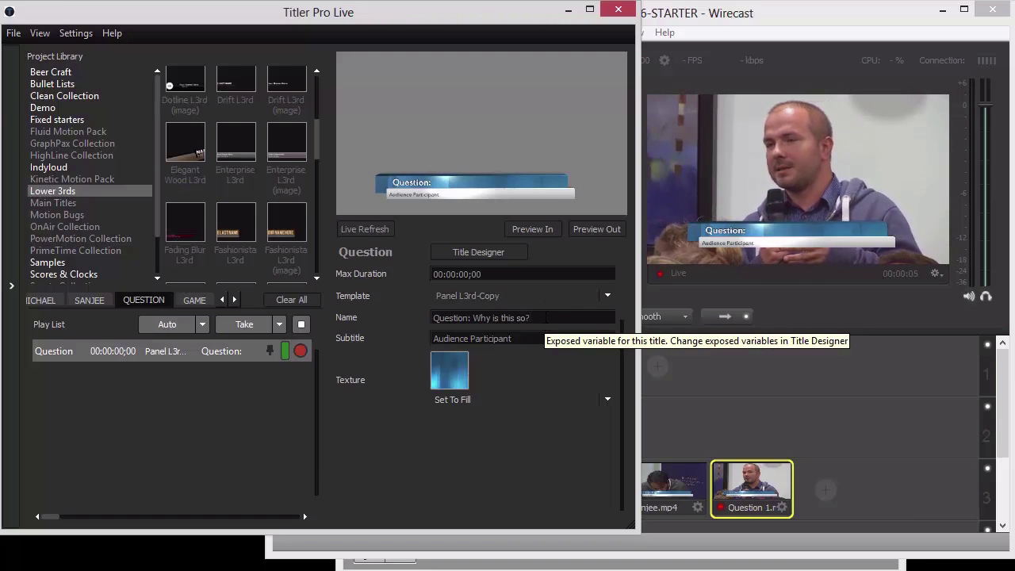
pyautogui.click(480, 252)
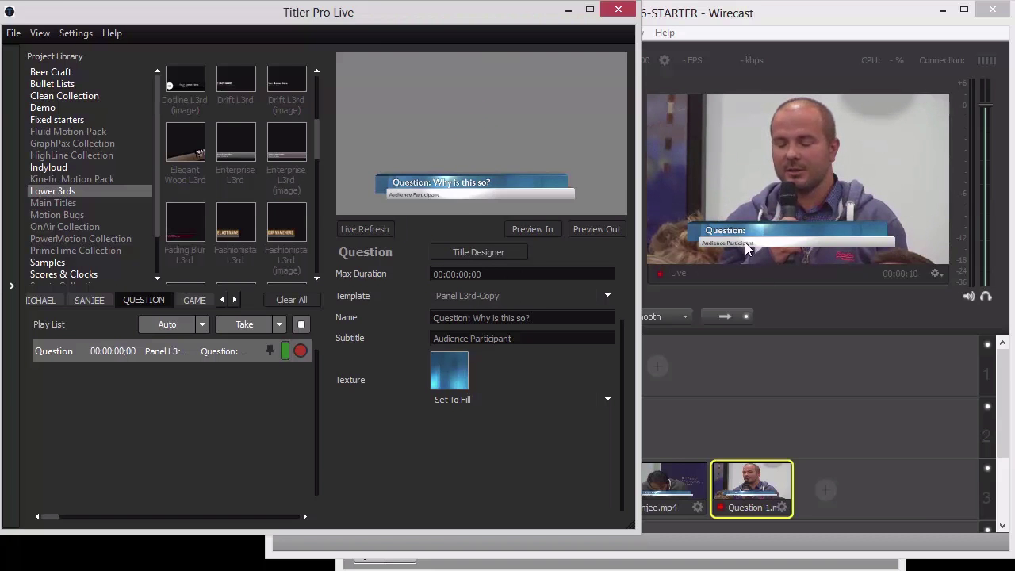
pyautogui.click(375, 228)
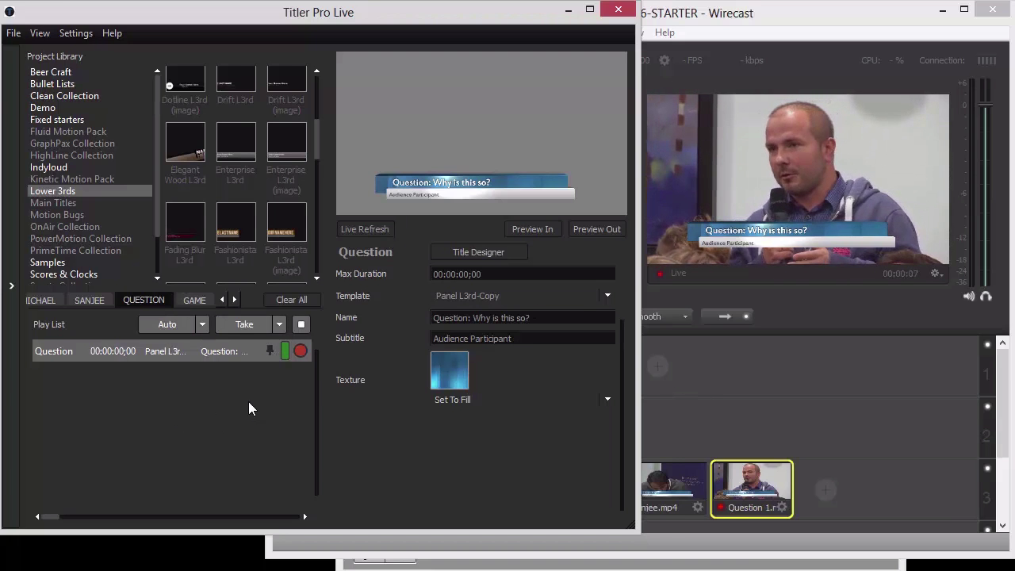
# Step: Open the PANEL MAIN playlist and view its ECO DEBATE SESSION 1 title
pyautogui.click(858, 357)
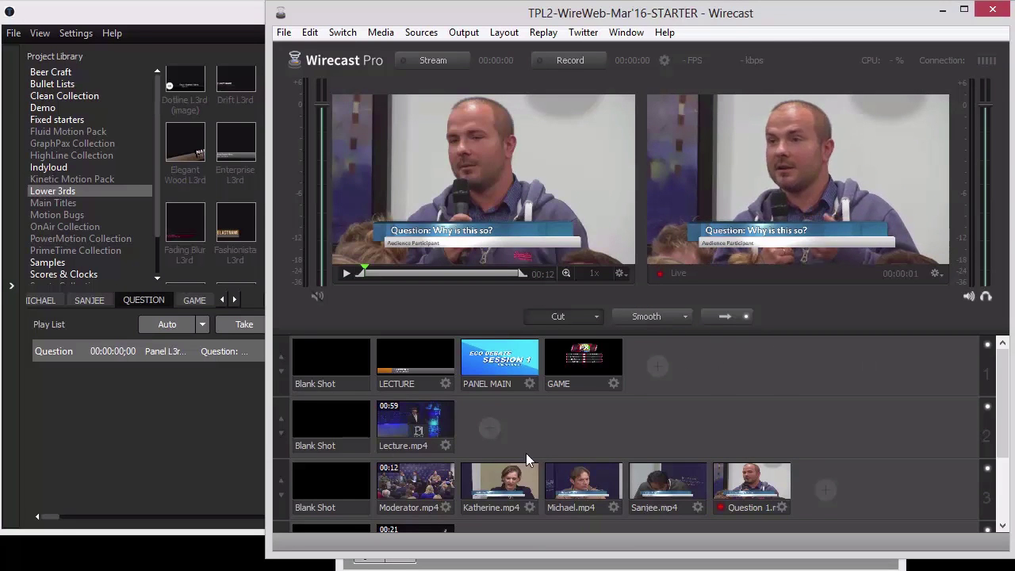
pyautogui.click(105, 409)
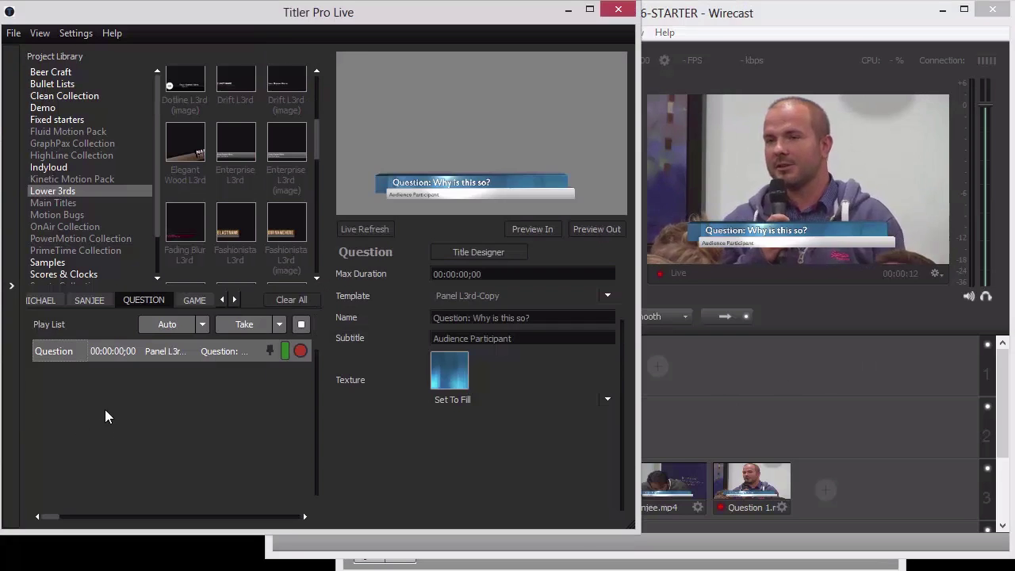
pyautogui.doubleClick(223, 299)
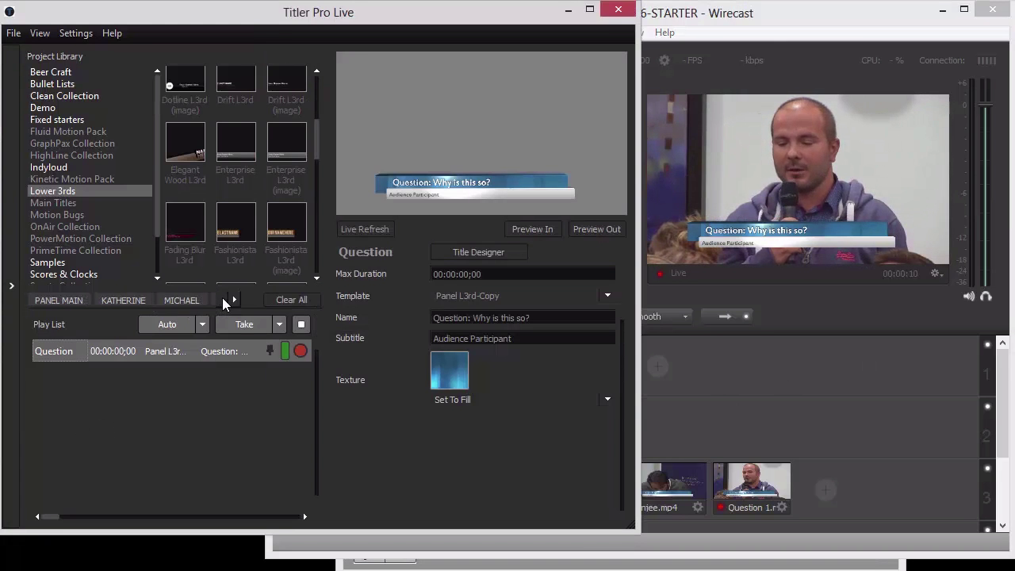
pyautogui.click(69, 298)
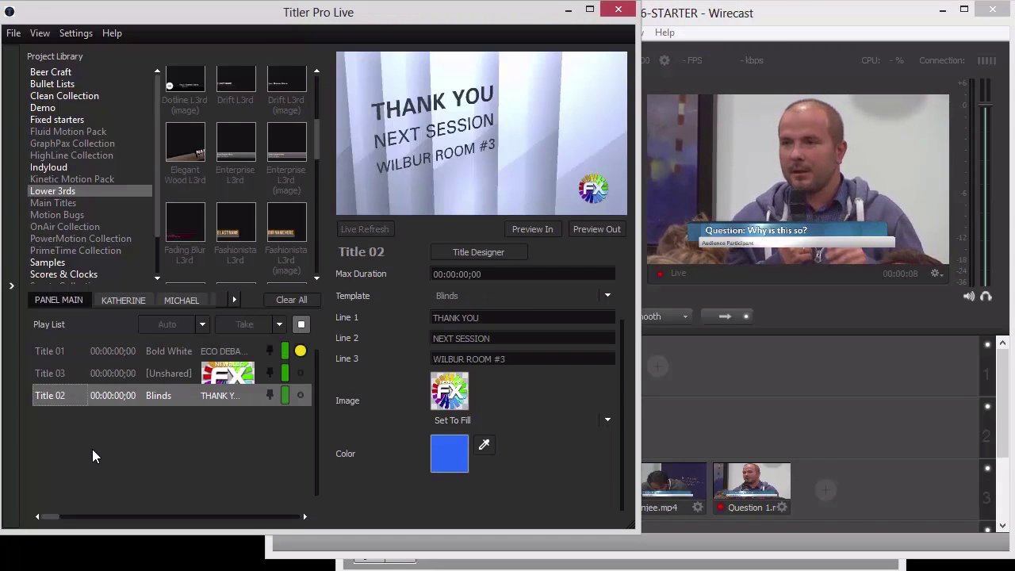
pyautogui.click(159, 349)
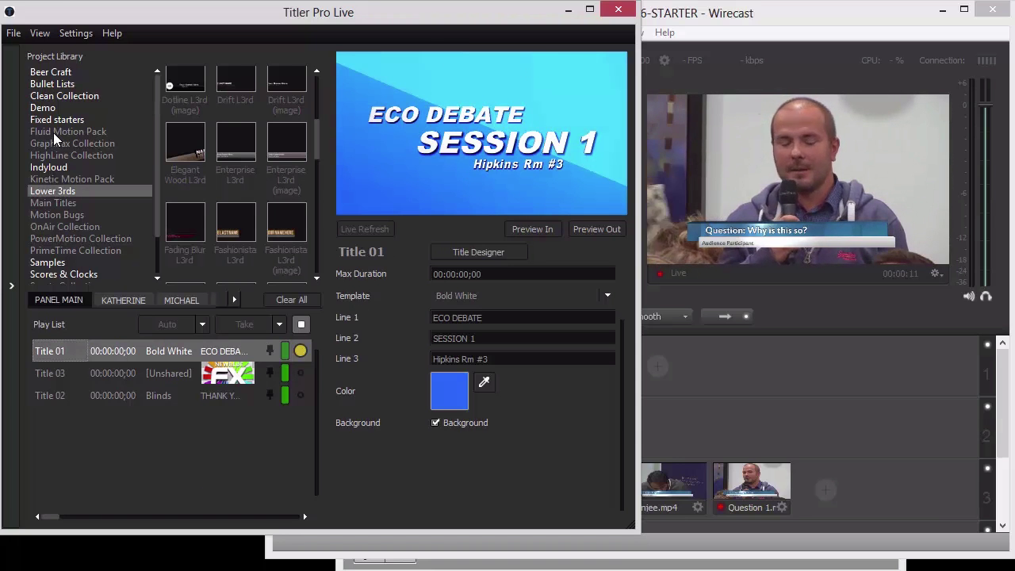
# Step: Review the Main Titles templates, Title 03 with FX image and THANK YOU title, then return to Wirecast
pyautogui.click(55, 203)
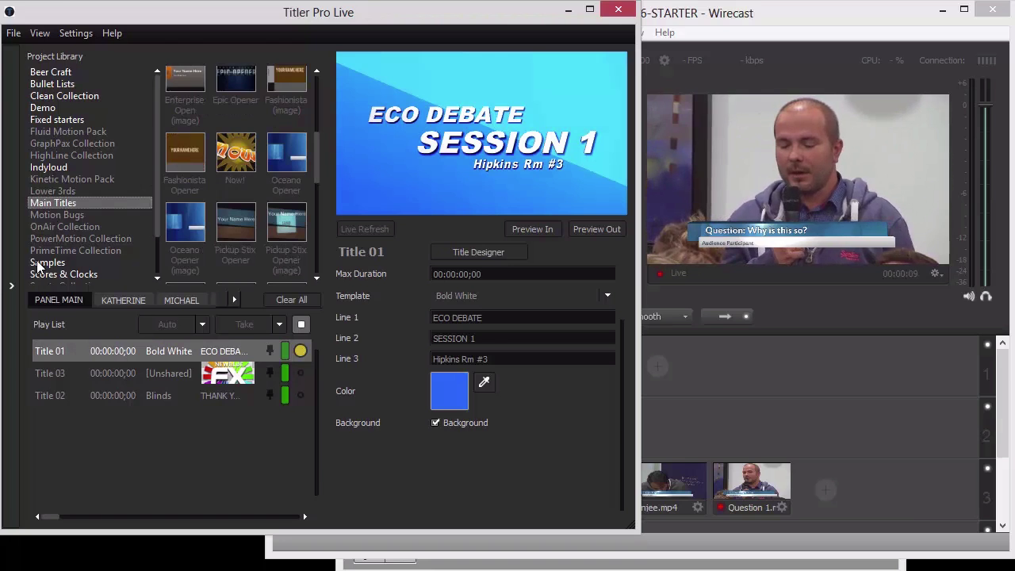
pyautogui.moveTo(316, 168); pyautogui.dragTo(316, 107)
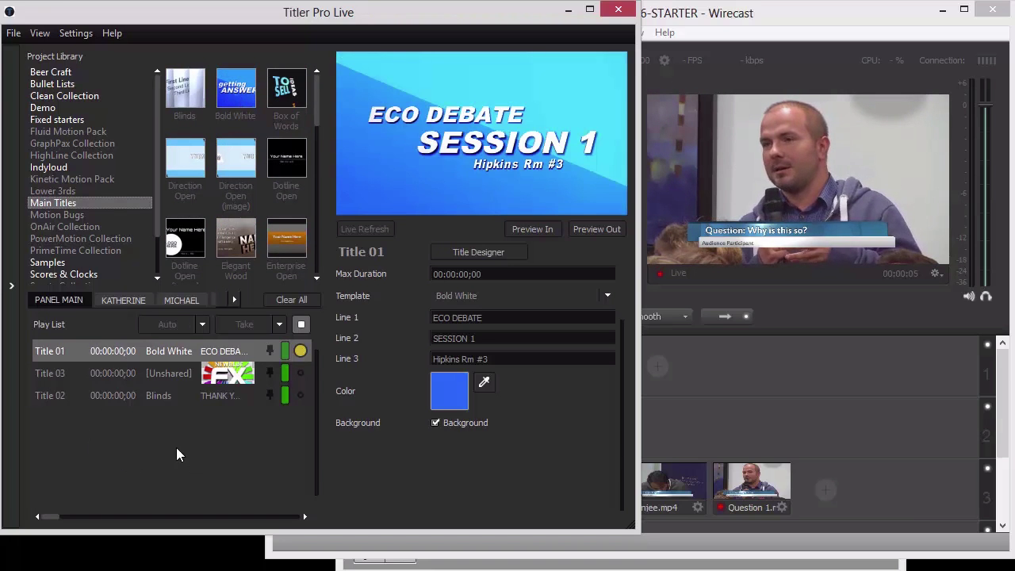
pyautogui.click(163, 373)
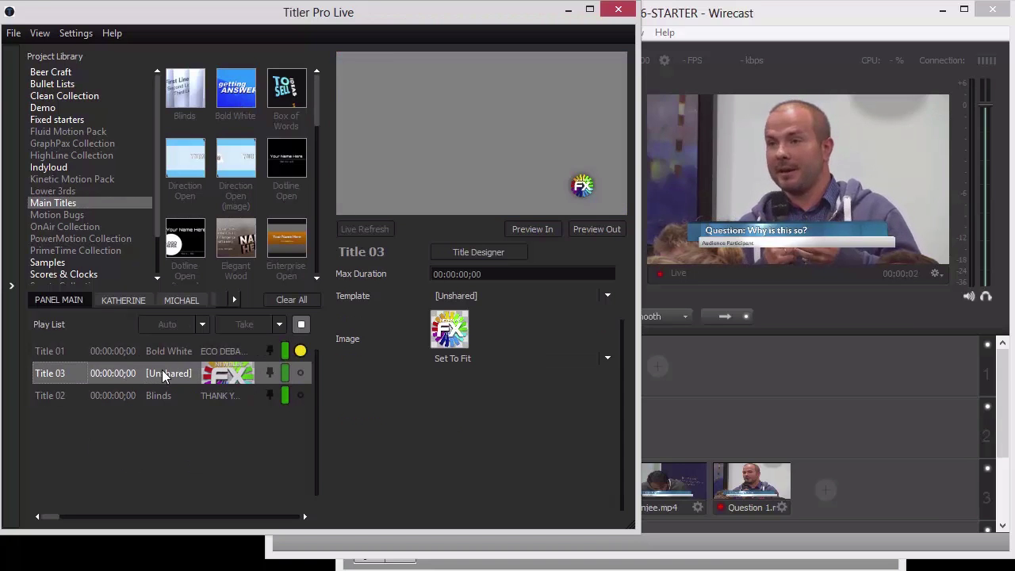
pyautogui.click(476, 131)
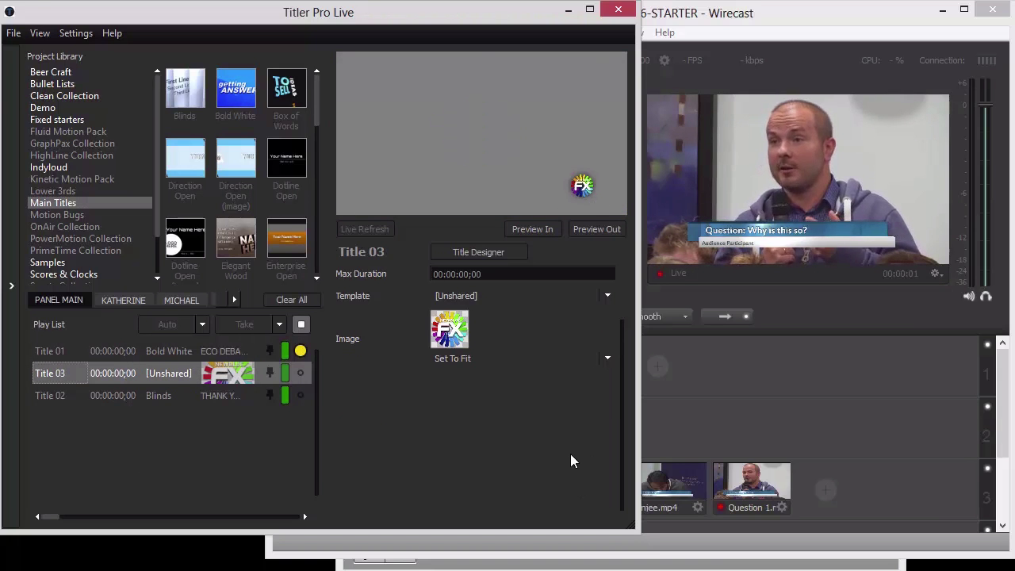
pyautogui.click(214, 395)
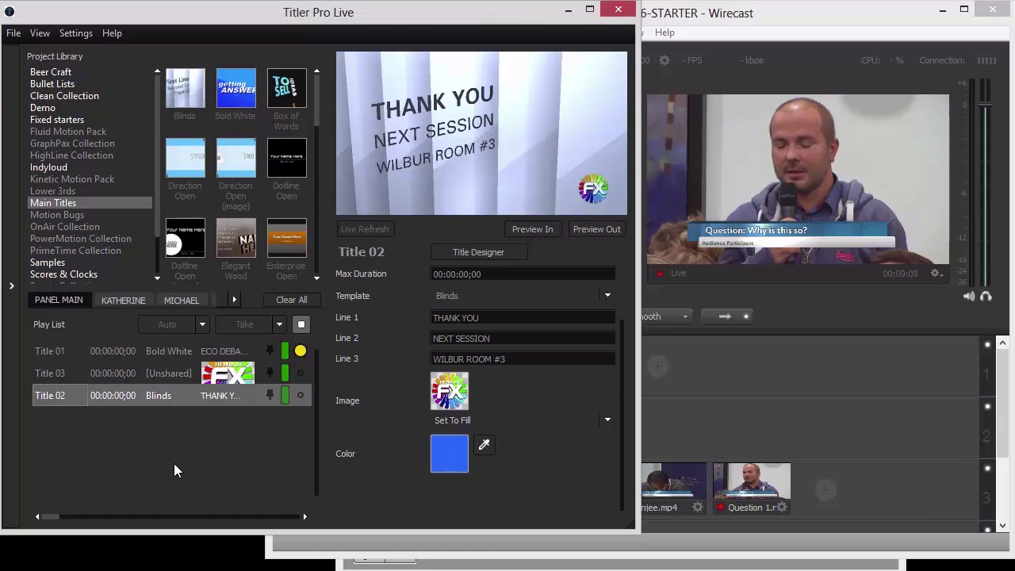
pyautogui.click(173, 351)
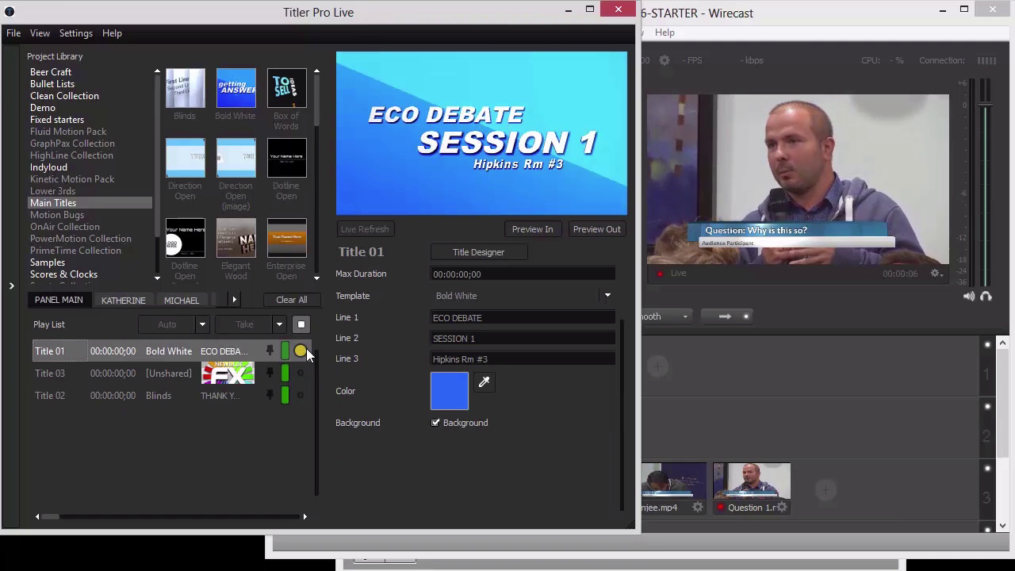
pyautogui.click(825, 372)
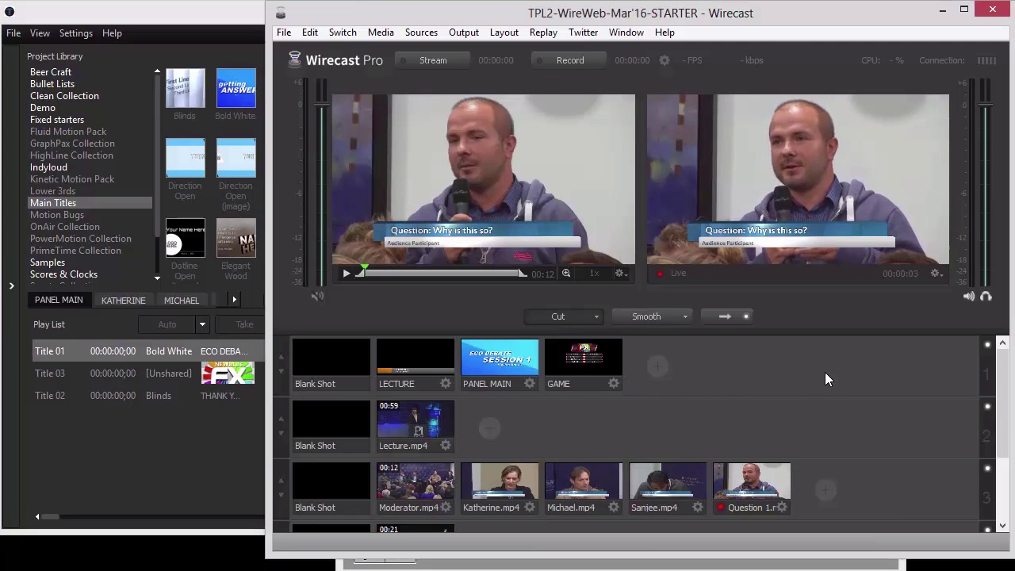
# Step: Send Moderator and the ECO DEBATE title live, blank it, reload PANEL MAIN, and return to Titler Pro Live
pyautogui.click(409, 490)
pyautogui.doubleClick(410, 490)
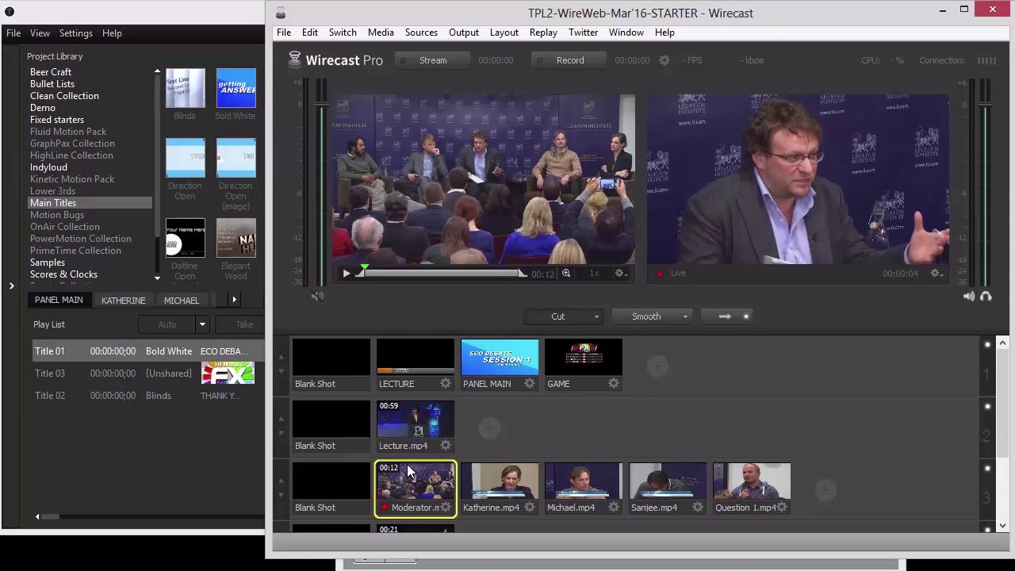
pyautogui.doubleClick(498, 361)
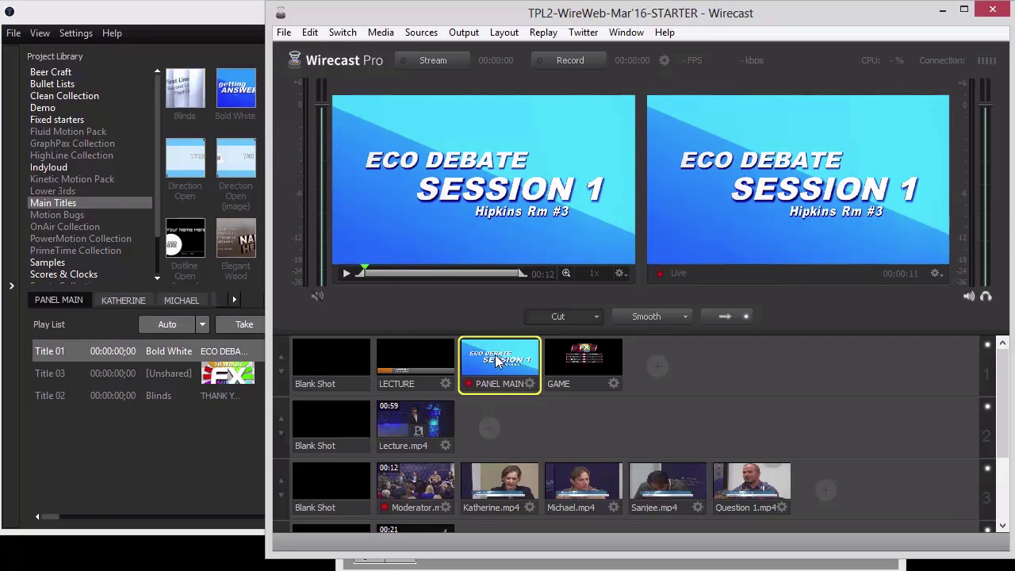
pyautogui.doubleClick(334, 363)
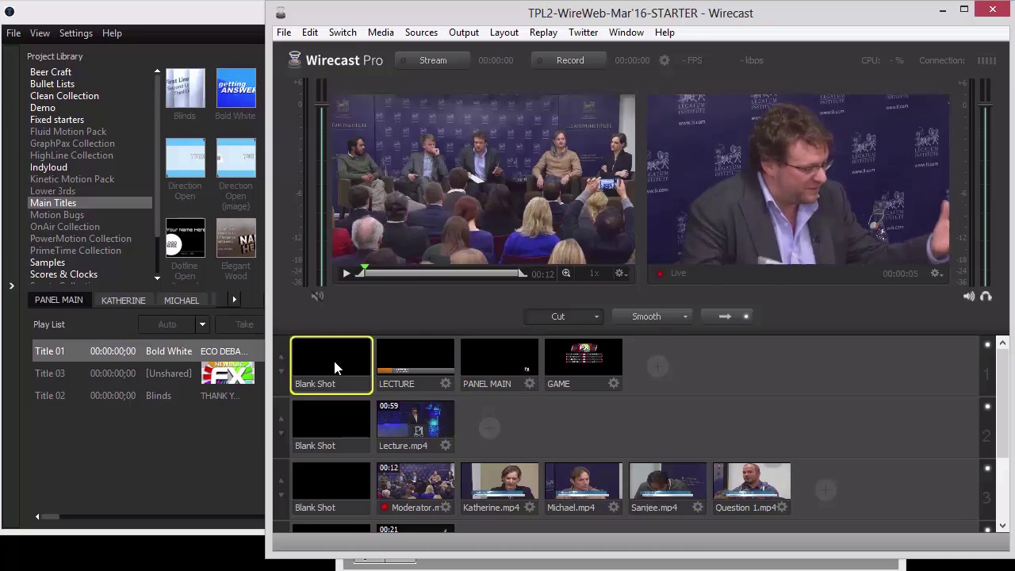
pyautogui.click(510, 358)
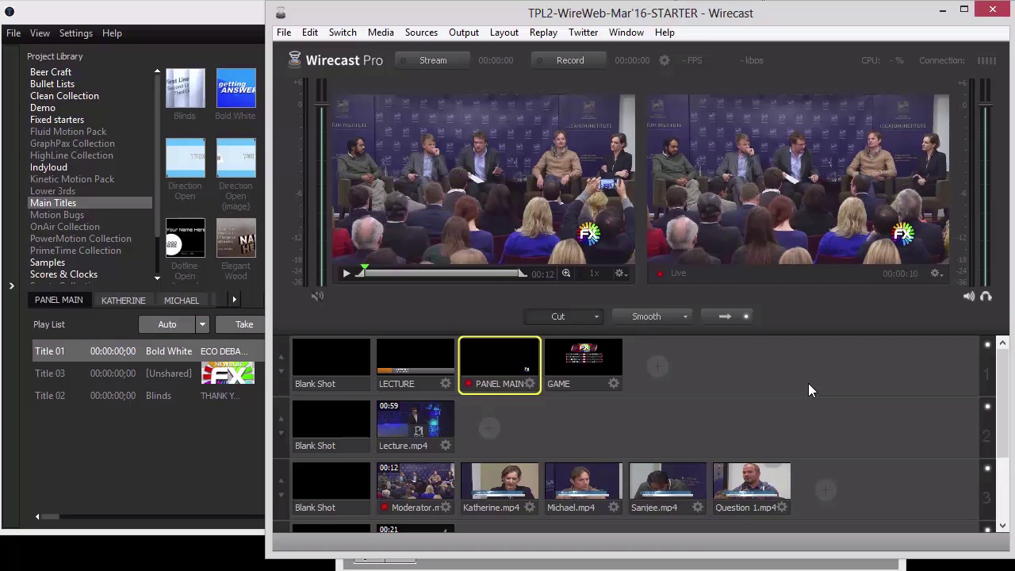
pyautogui.click(162, 459)
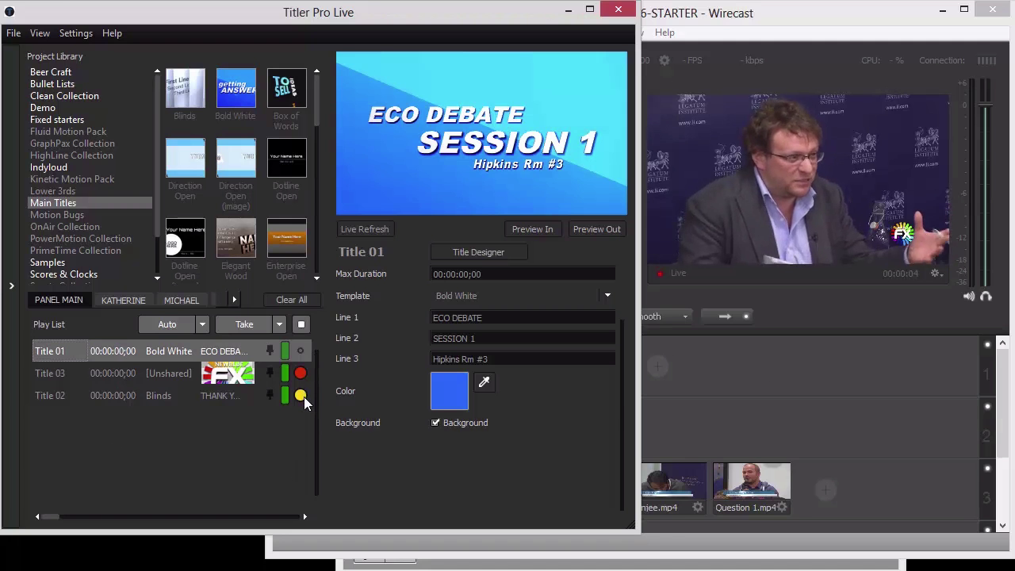
# Step: Cue Title 01, play ECO DEBATE live with Auto, then advance to the Thank You slate
pyautogui.click(302, 351)
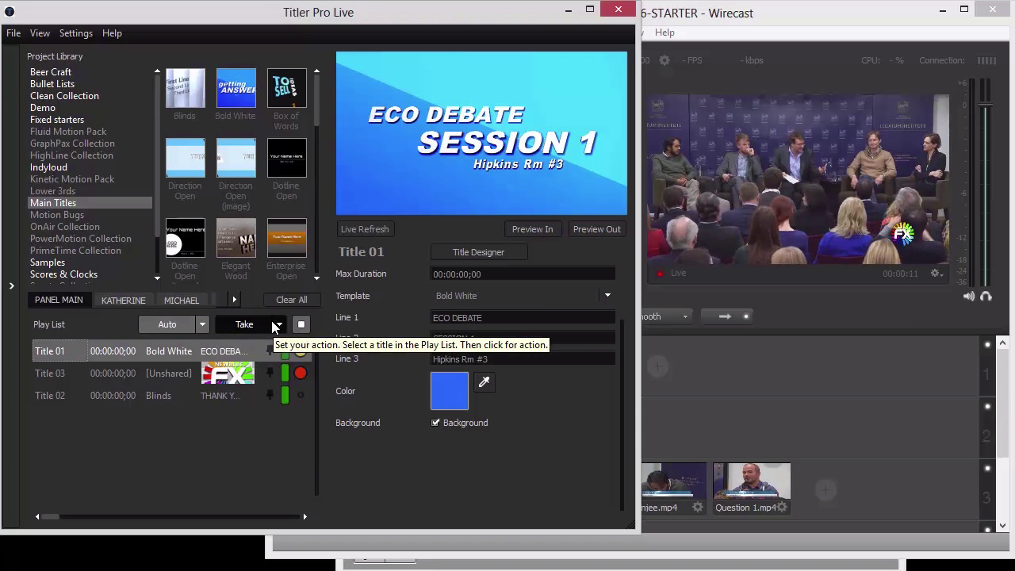
pyautogui.click(202, 324)
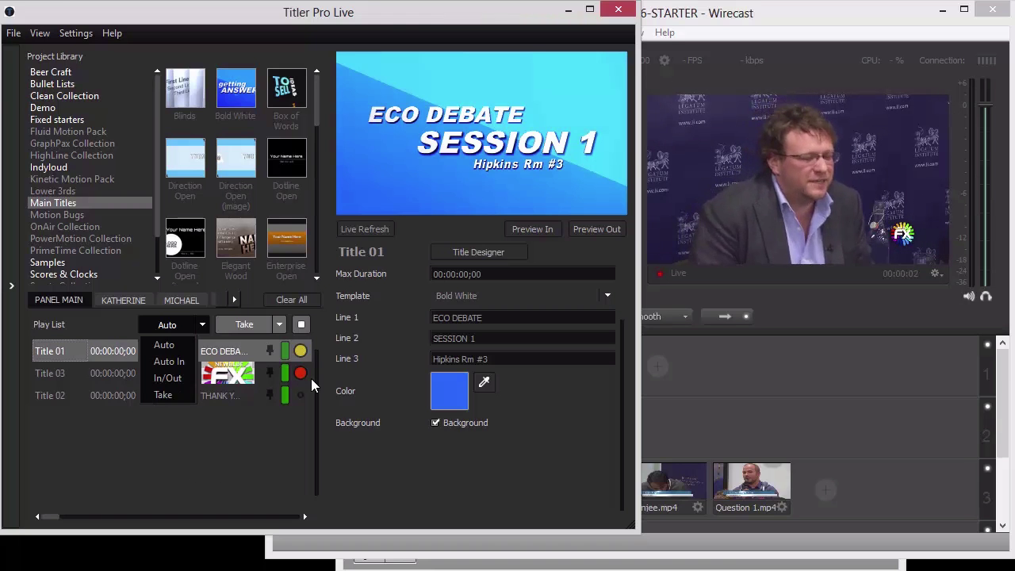
pyautogui.click(246, 449)
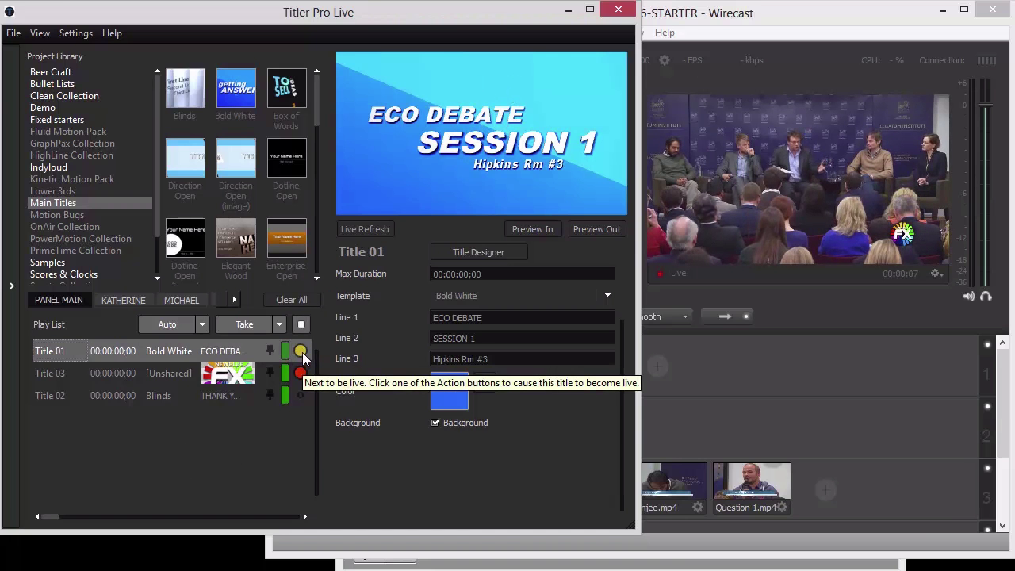
pyautogui.click(162, 330)
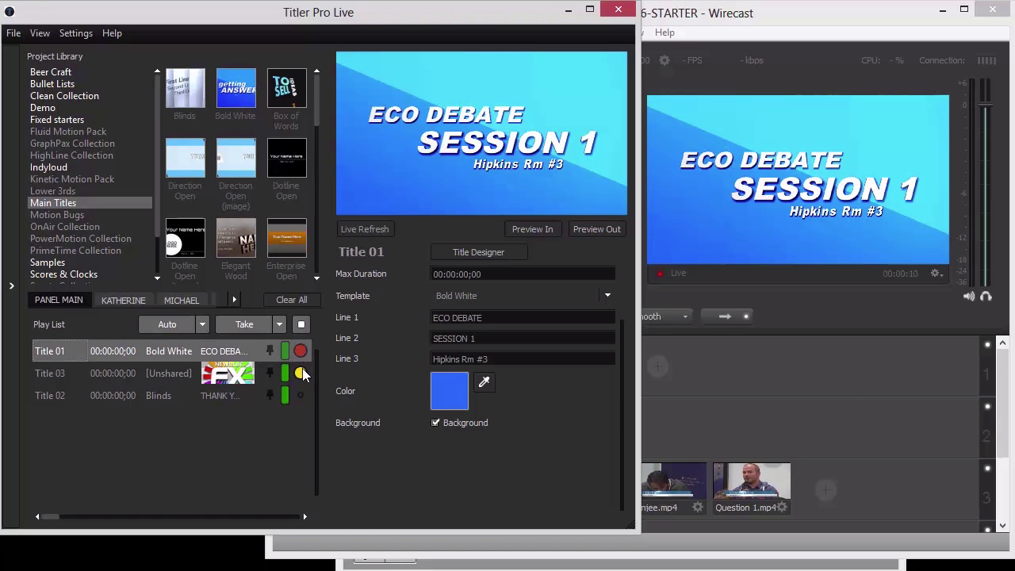
pyautogui.click(173, 327)
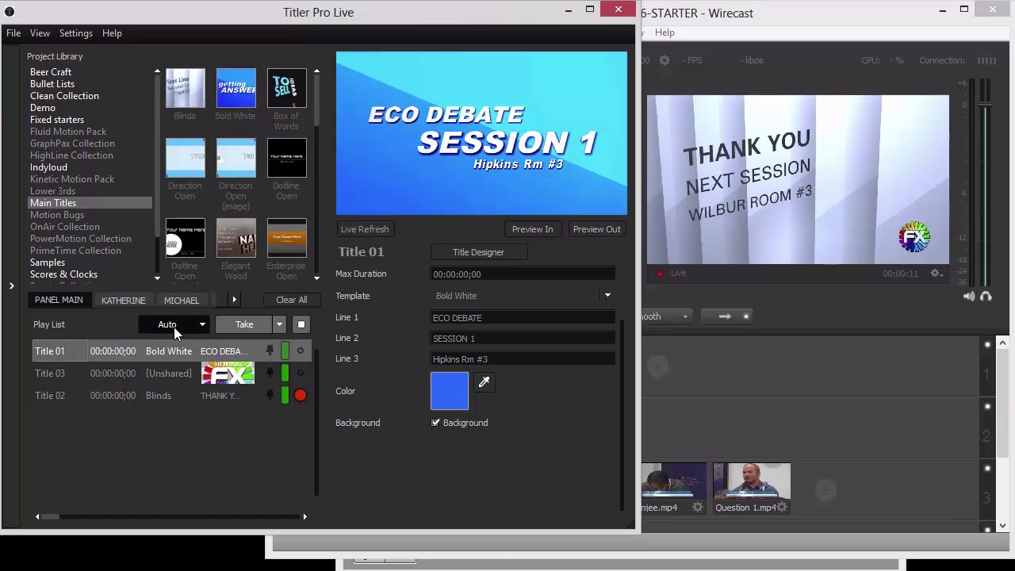
# Step: Turn on AutoLive with Auto In, airing ECO DEBATE, the FX video title, then the Thank You slate
pyautogui.click(302, 324)
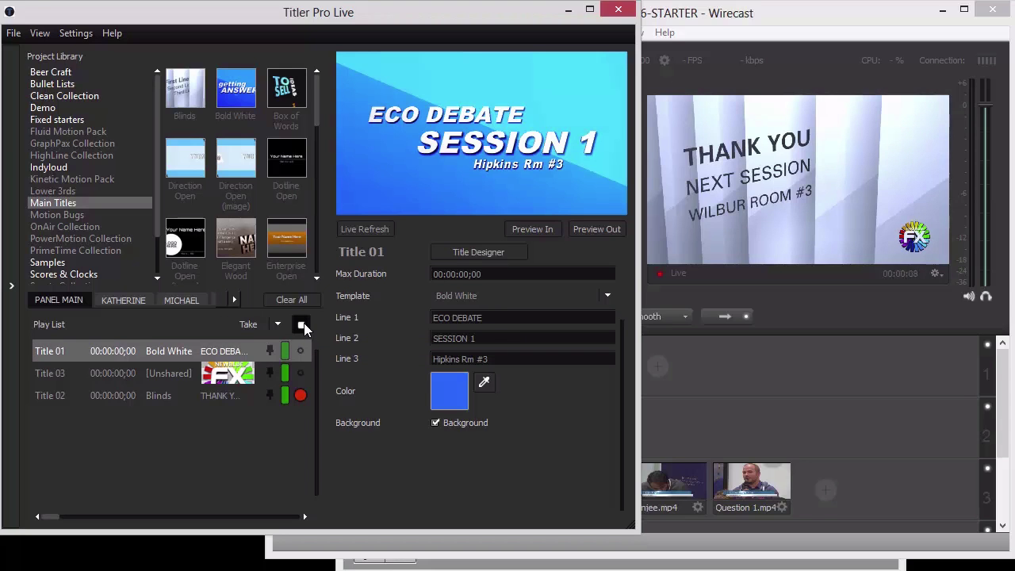
pyautogui.click(277, 324)
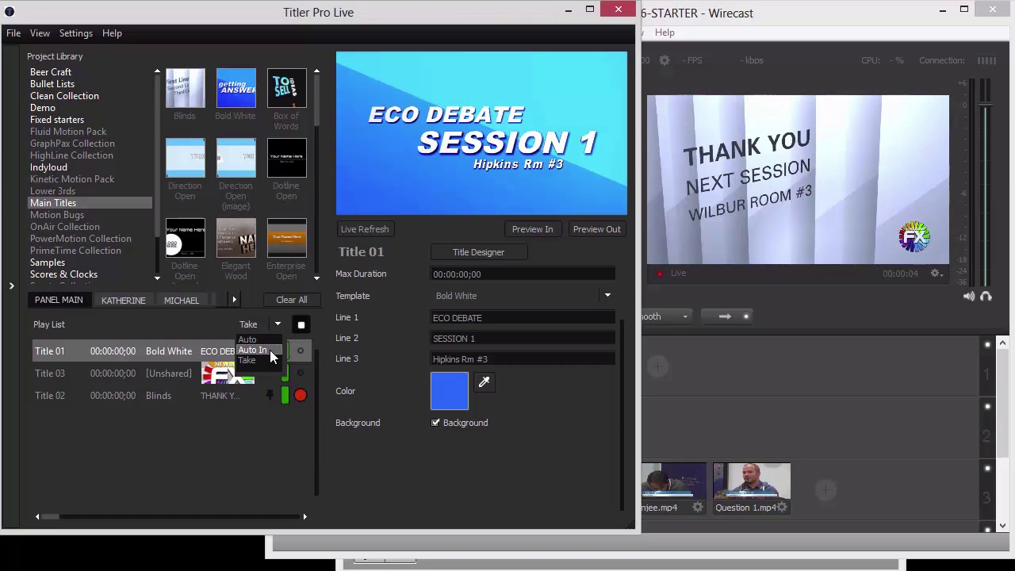
pyautogui.click(270, 350)
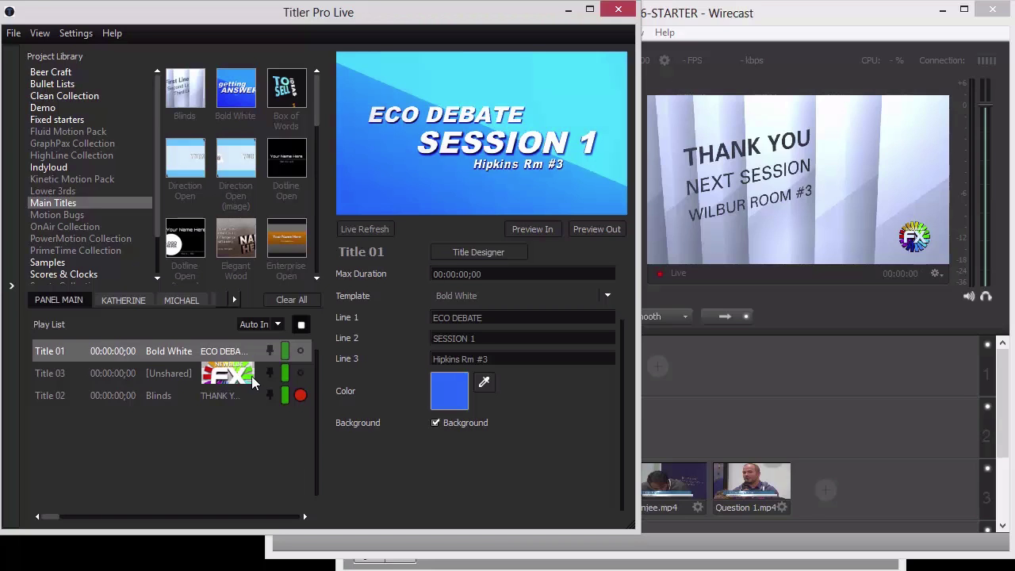
pyautogui.click(300, 350)
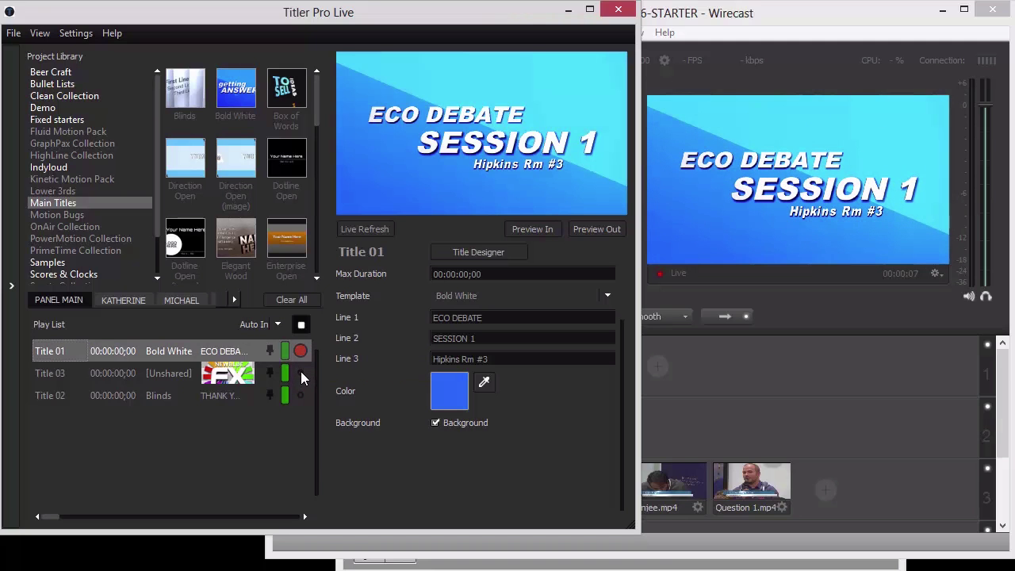
pyautogui.click(300, 373)
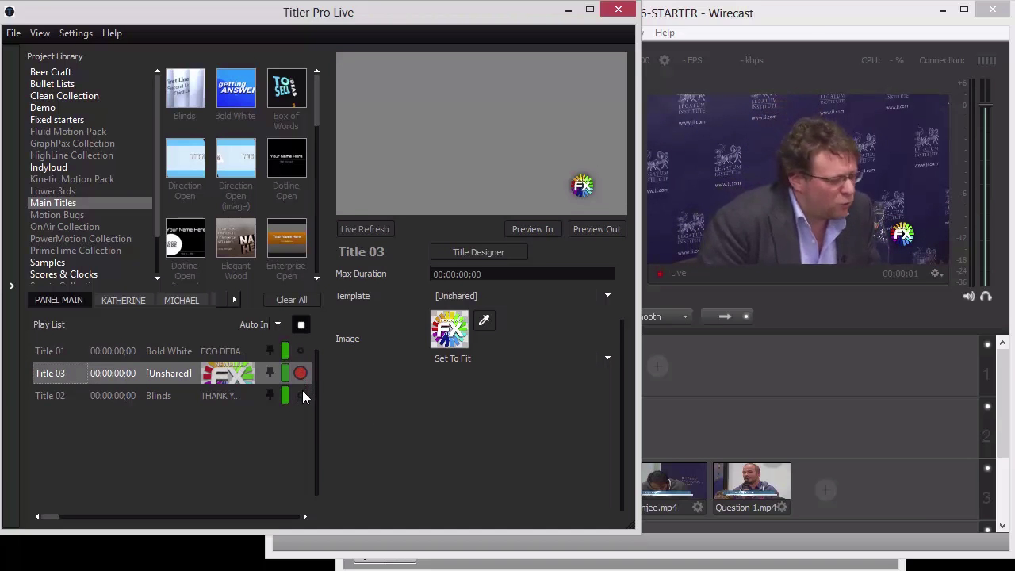
pyautogui.click(301, 395)
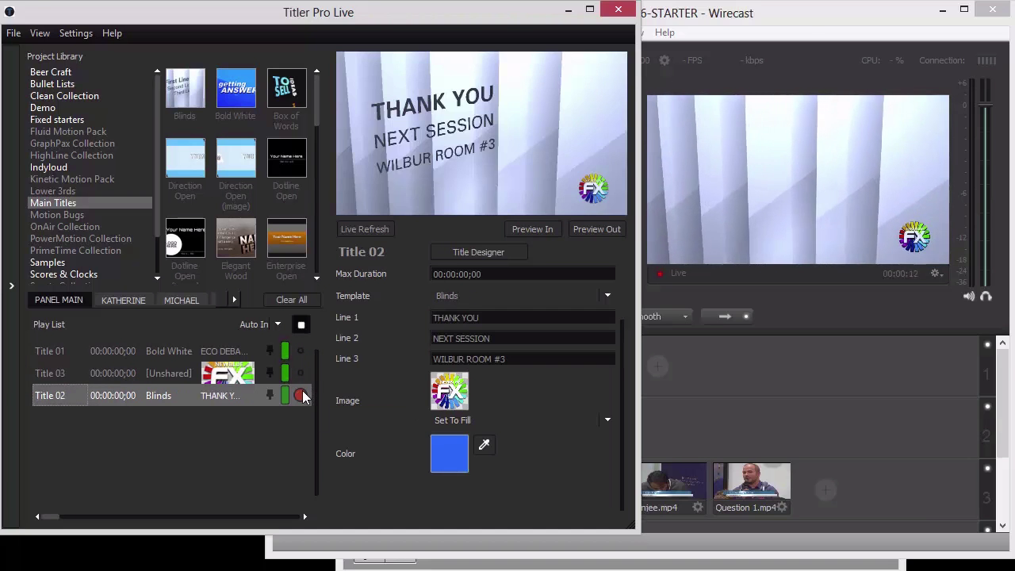
# Step: Switch to Take and cut Title 03, ECO DEBATE, then the Thank You slate live
pyautogui.click(276, 325)
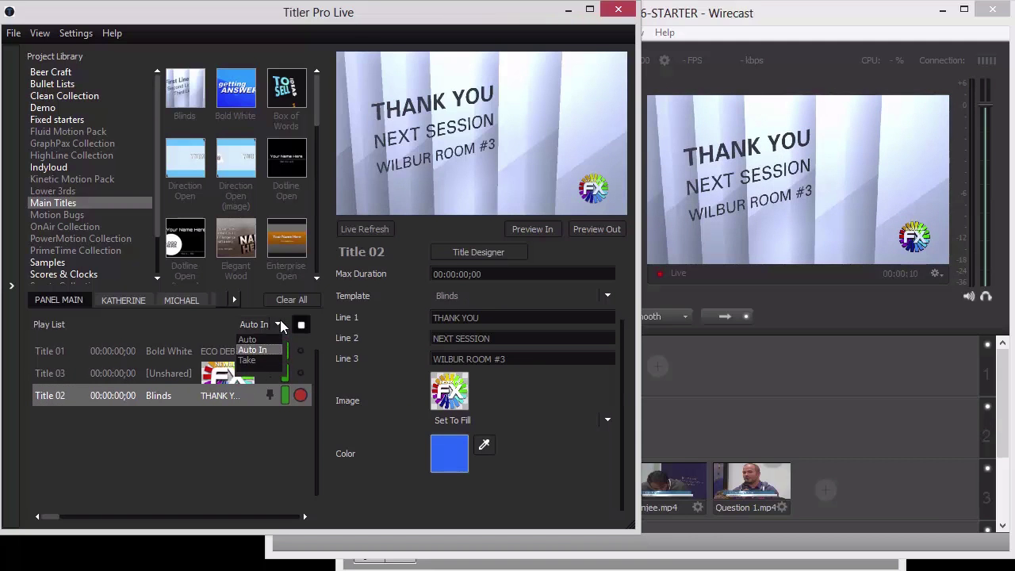
pyautogui.click(267, 362)
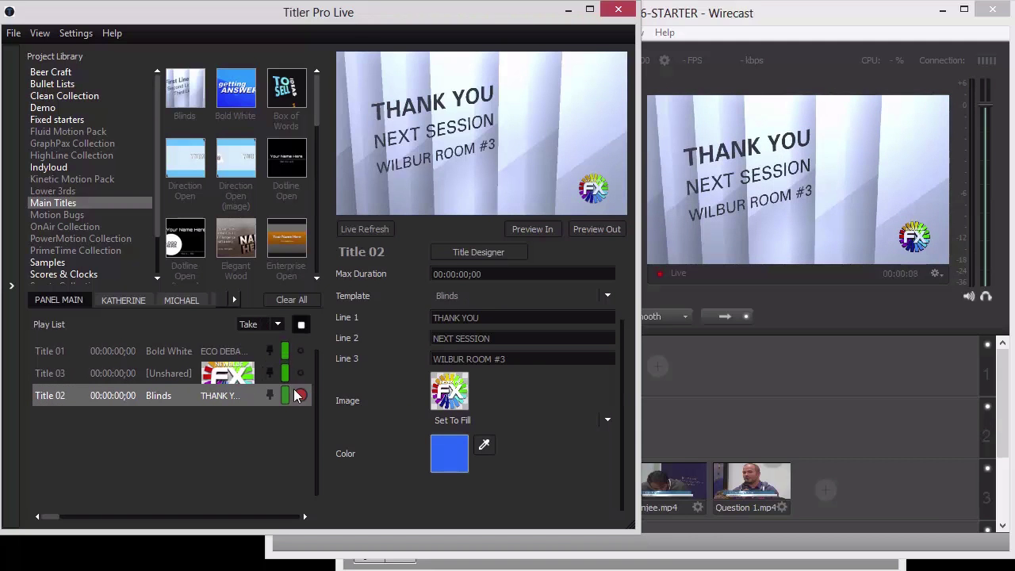
pyautogui.click(299, 372)
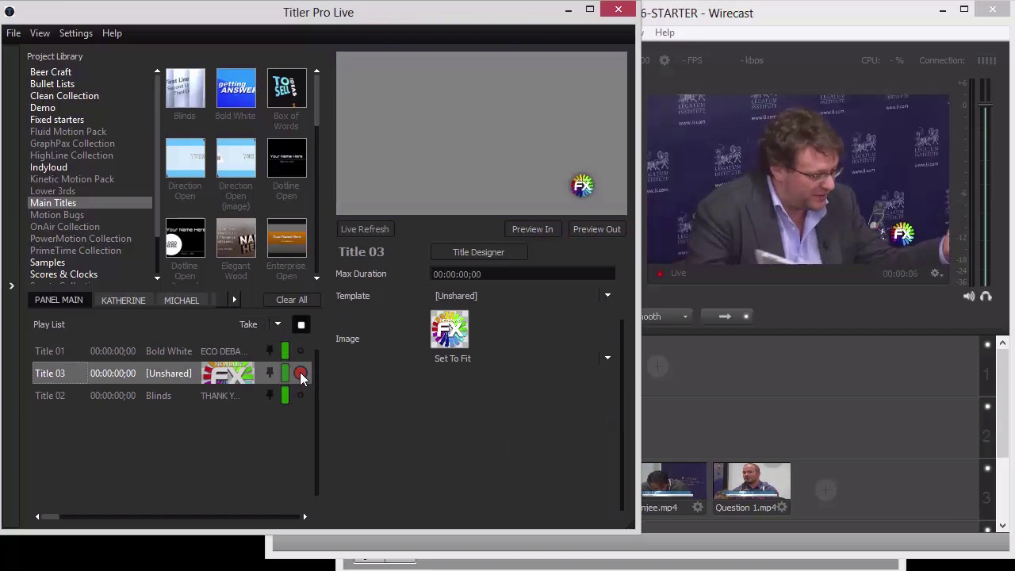
pyautogui.click(300, 353)
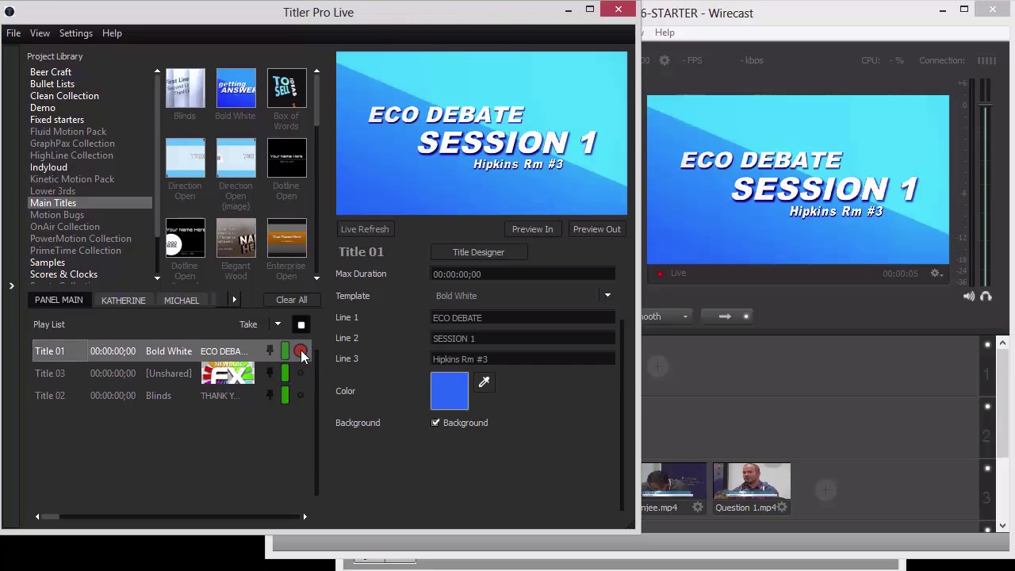
pyautogui.click(300, 396)
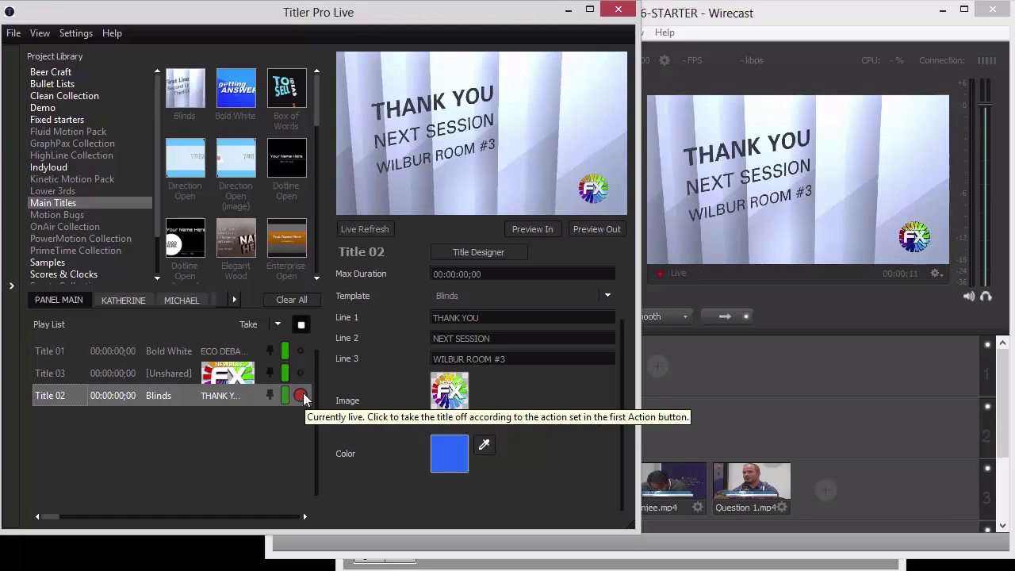
# Step: Set the live action back to Auto, turn AutoLive off, and keep the first playout action Auto
pyautogui.click(274, 324)
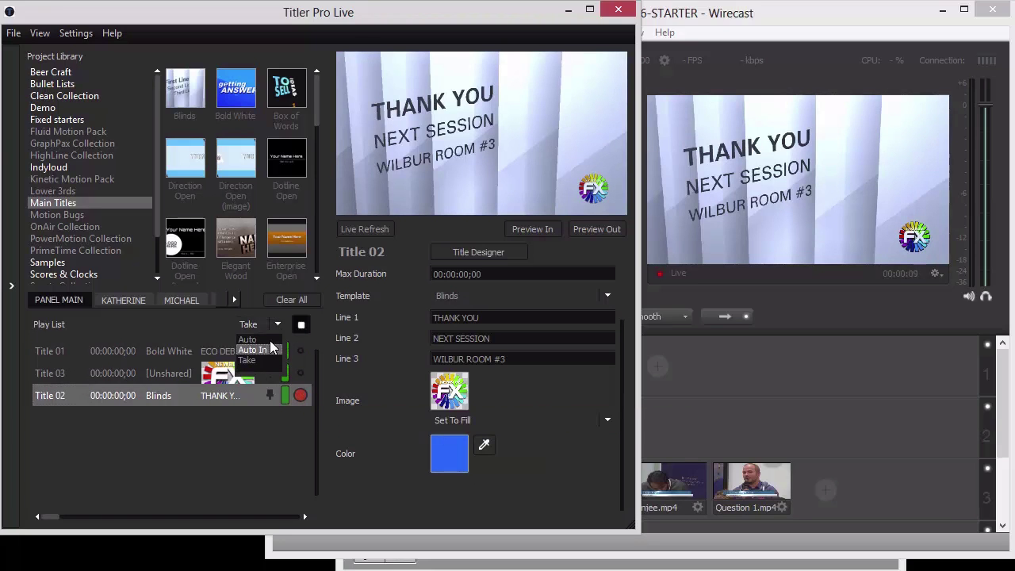
pyautogui.click(271, 339)
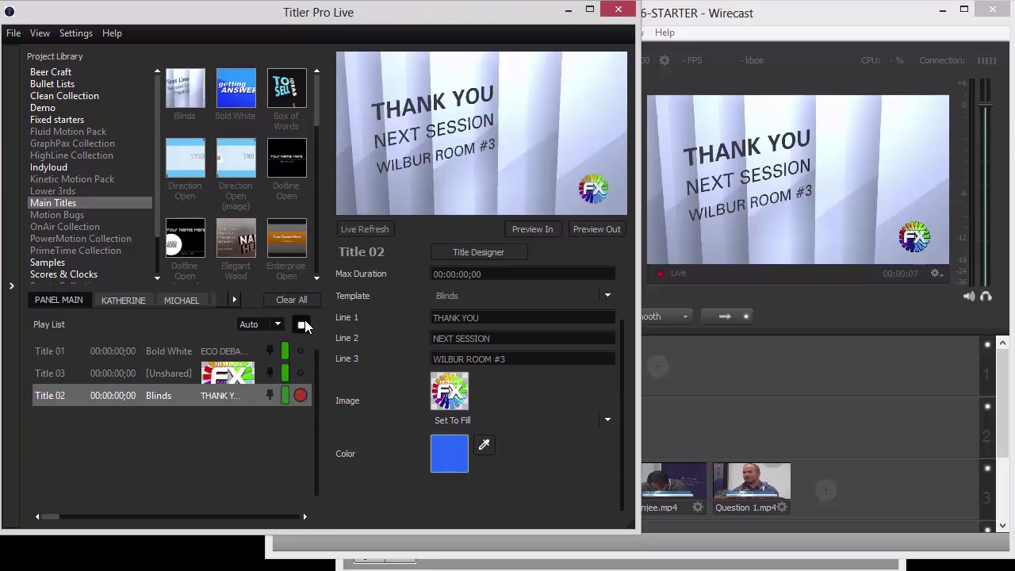
pyautogui.click(303, 325)
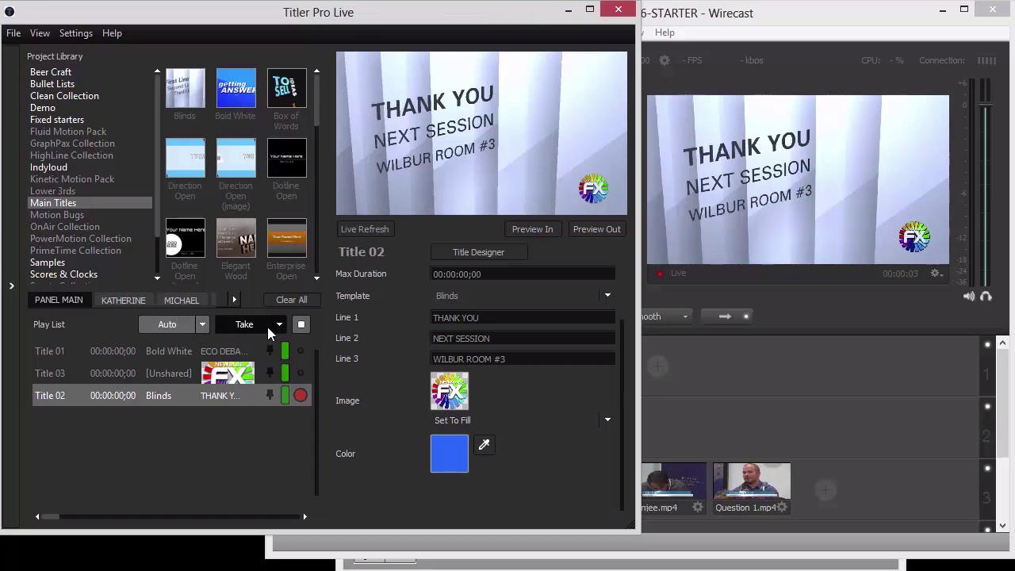
pyautogui.click(204, 325)
pyautogui.click(186, 342)
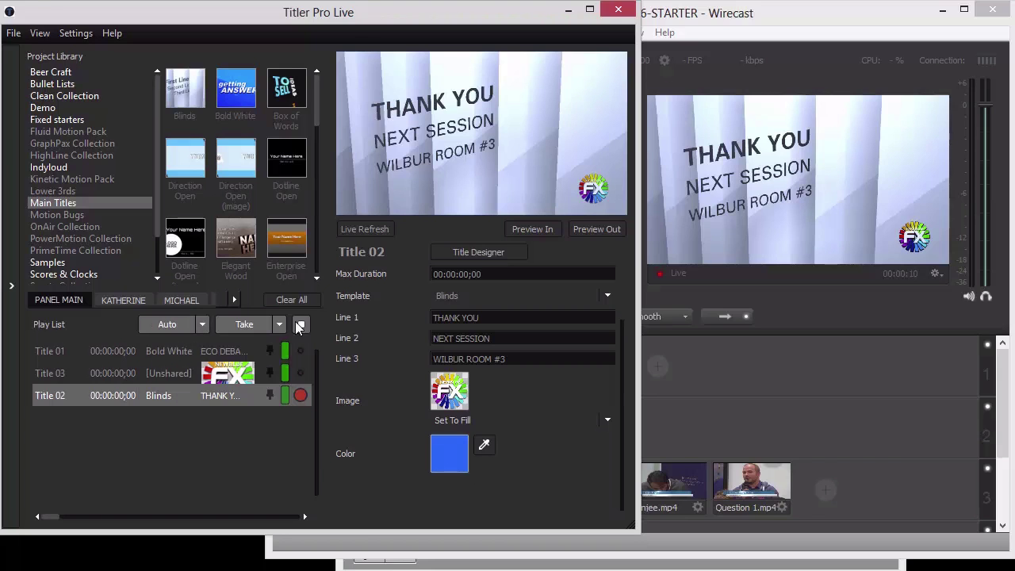
pyautogui.click(282, 324)
# Step: Set the second playout action to Take, take the Thank You slate off, and cue Title 02
pyautogui.click(259, 390)
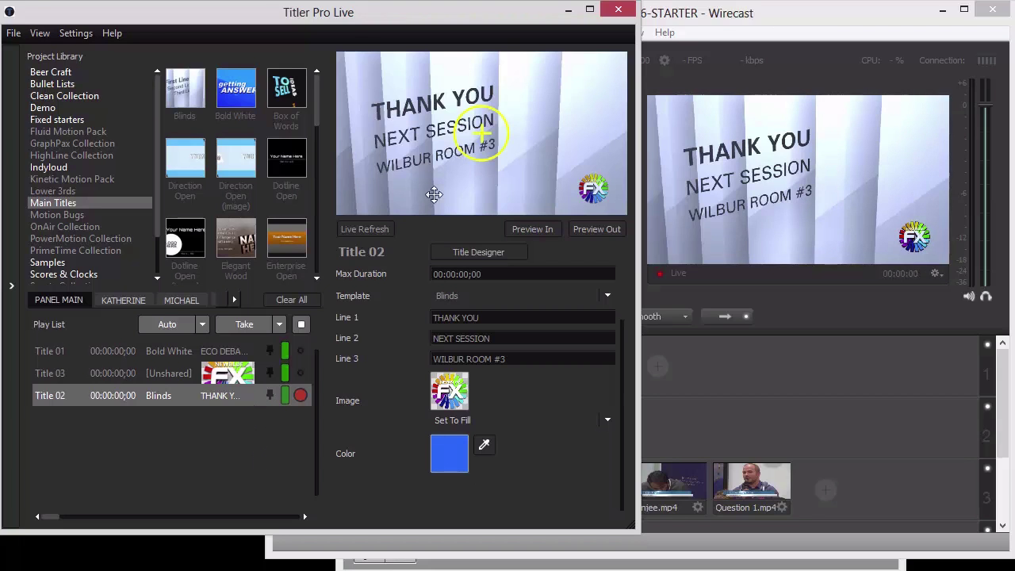
pyautogui.click(167, 326)
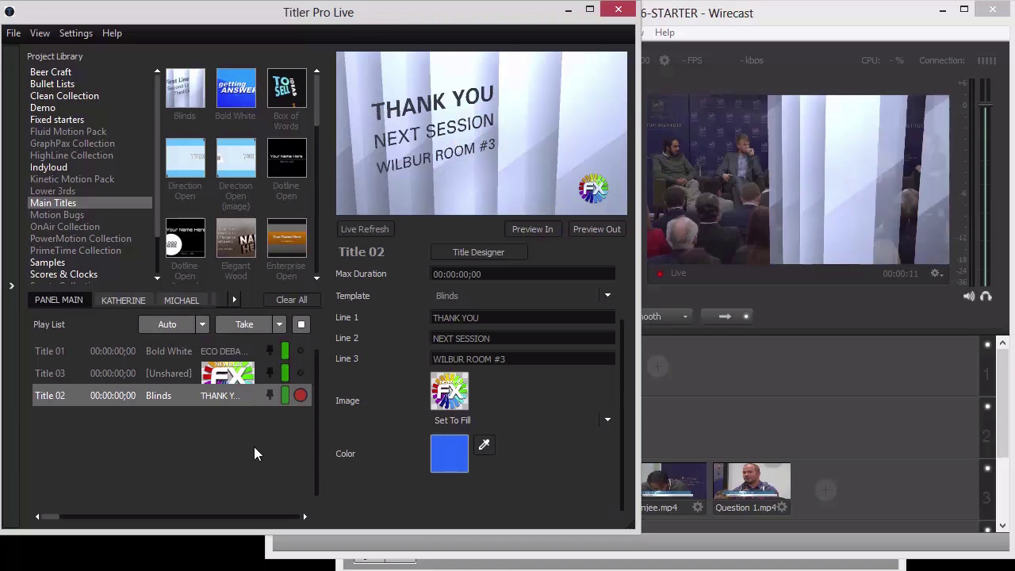
pyautogui.click(300, 395)
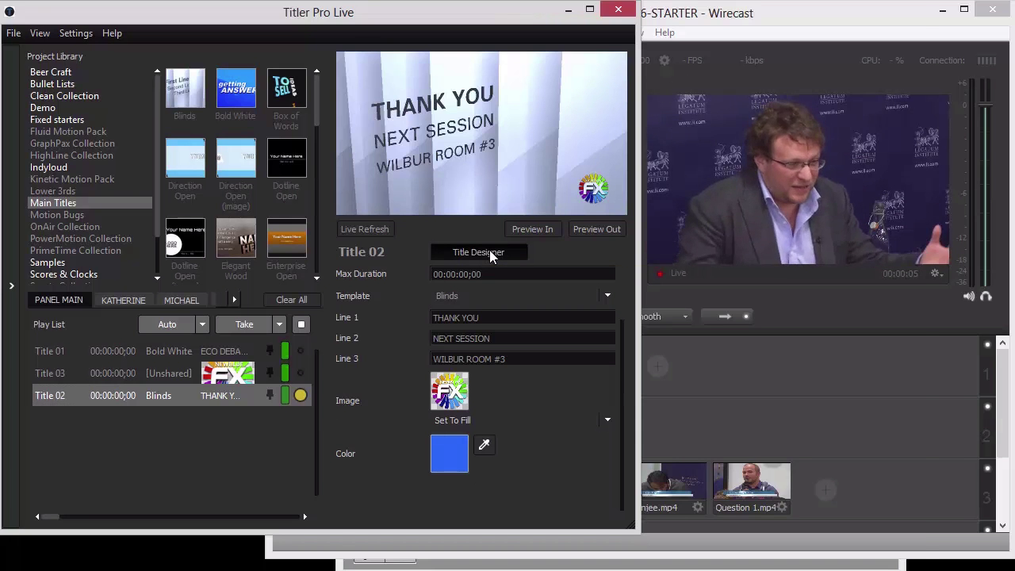
# Step: Open the thank-you title in the full designer and browse the Library's templates, Effects and Styles
pyautogui.click(489, 251)
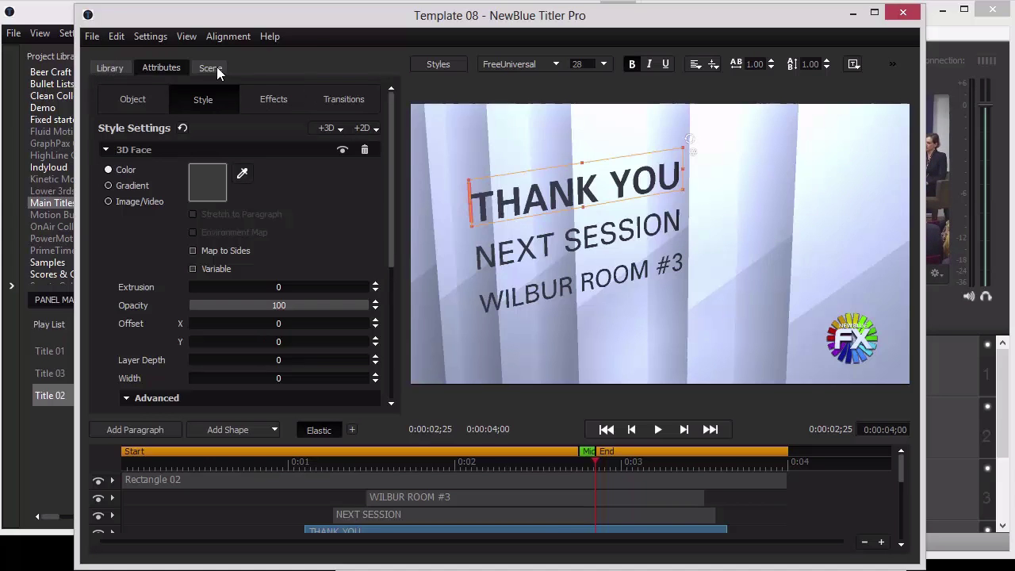
pyautogui.click(116, 68)
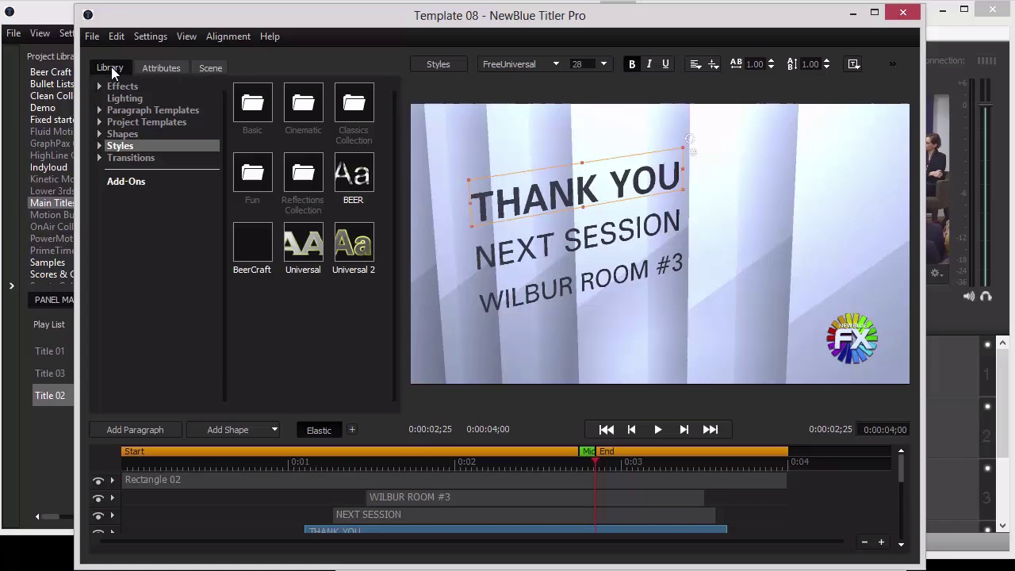
pyautogui.click(99, 121)
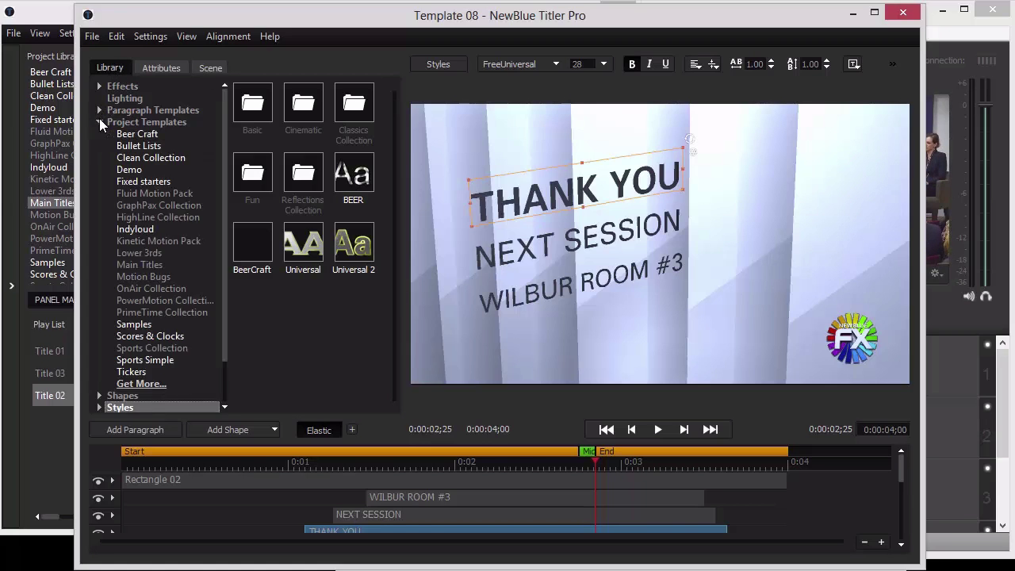
pyautogui.click(144, 252)
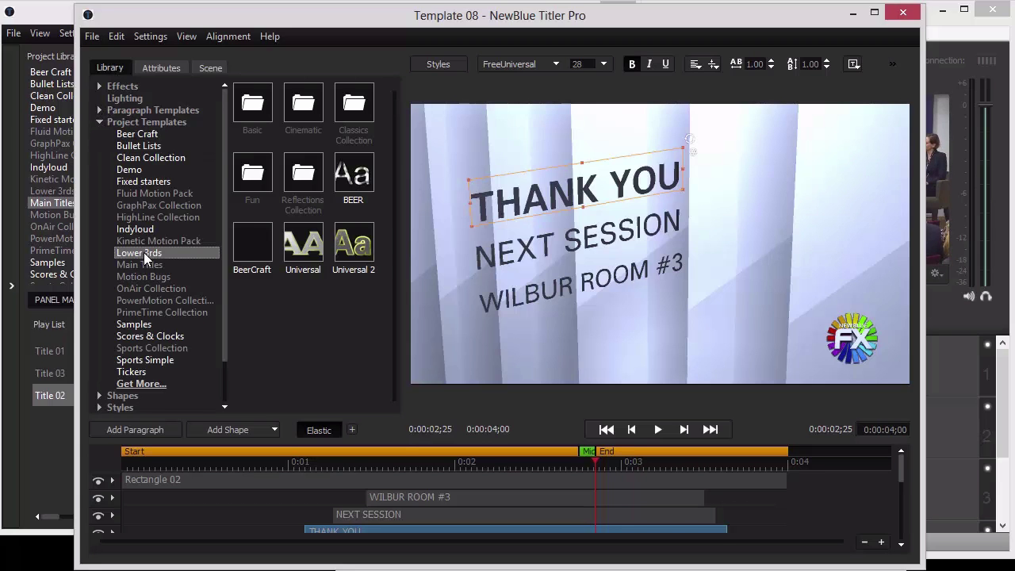
pyautogui.doubleClick(313, 215)
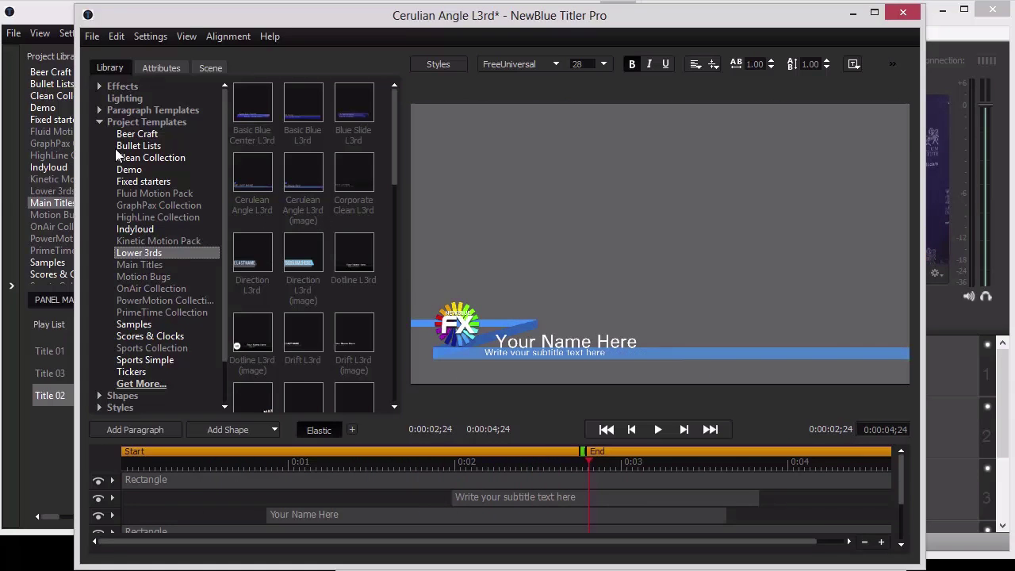
pyautogui.click(99, 121)
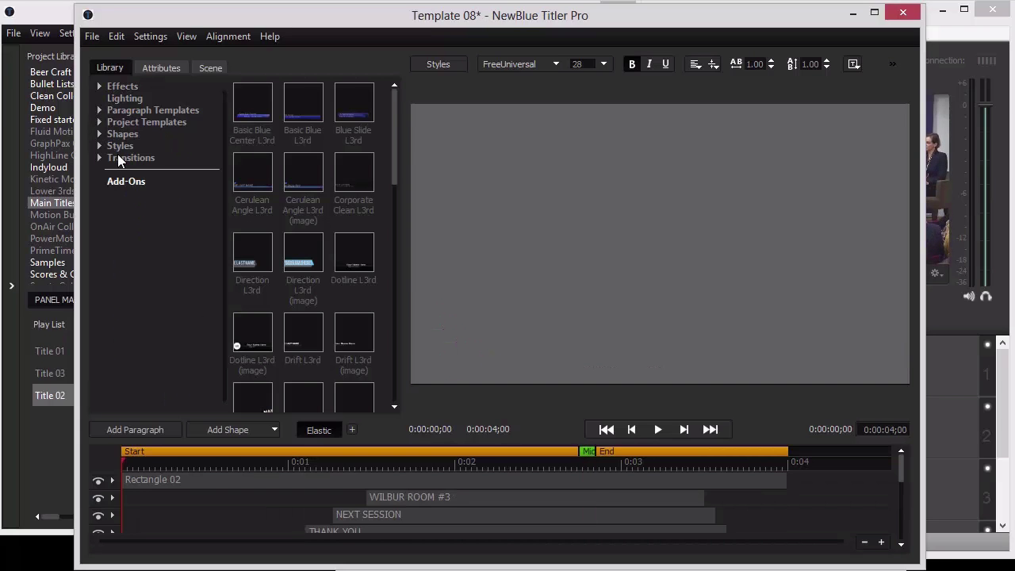
pyautogui.click(99, 84)
pyautogui.click(99, 84)
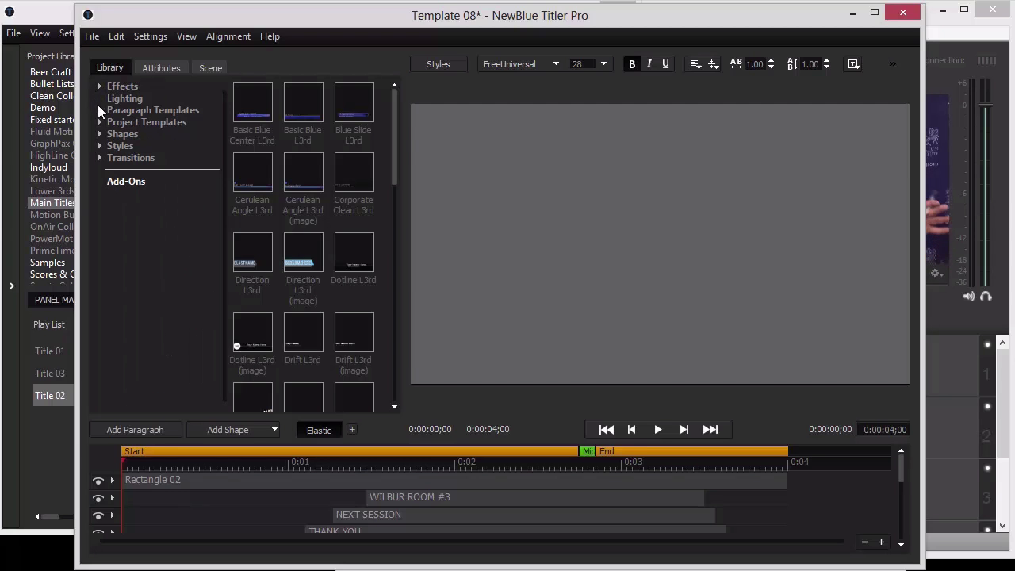
pyautogui.click(100, 145)
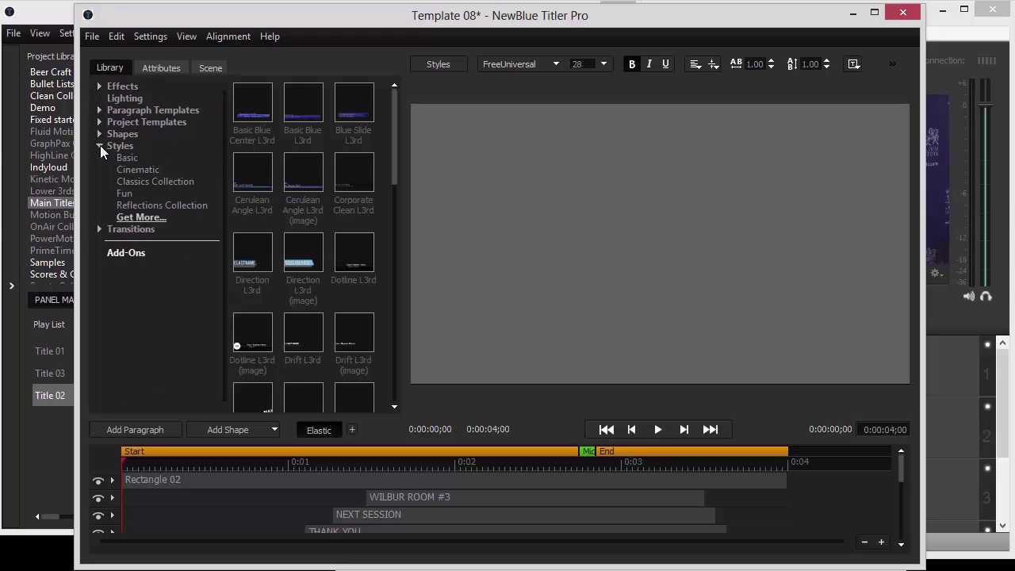
pyautogui.click(100, 145)
# Step: Move the playhead to 0:00:02;24, where the whole title shows, and select the THANK YOU line
pyautogui.moveTo(533, 462); pyautogui.dragTo(588, 466)
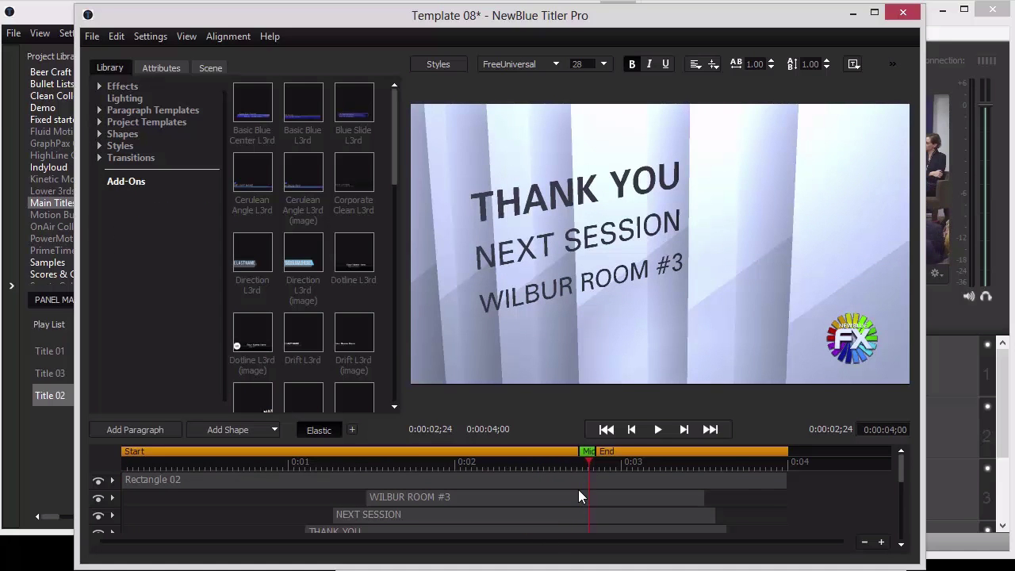
pyautogui.click(587, 203)
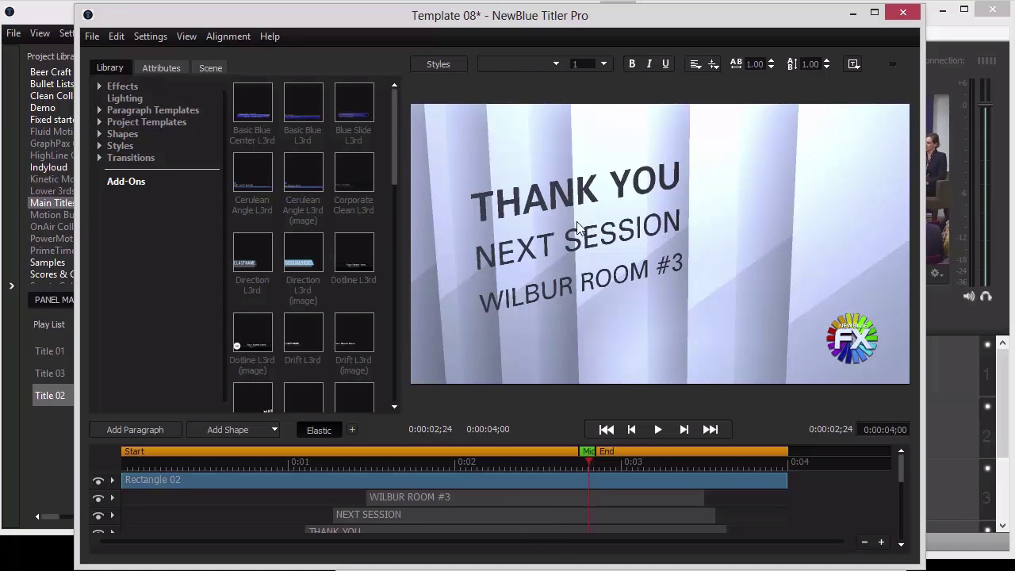
pyautogui.scroll(-3, 500, 512)
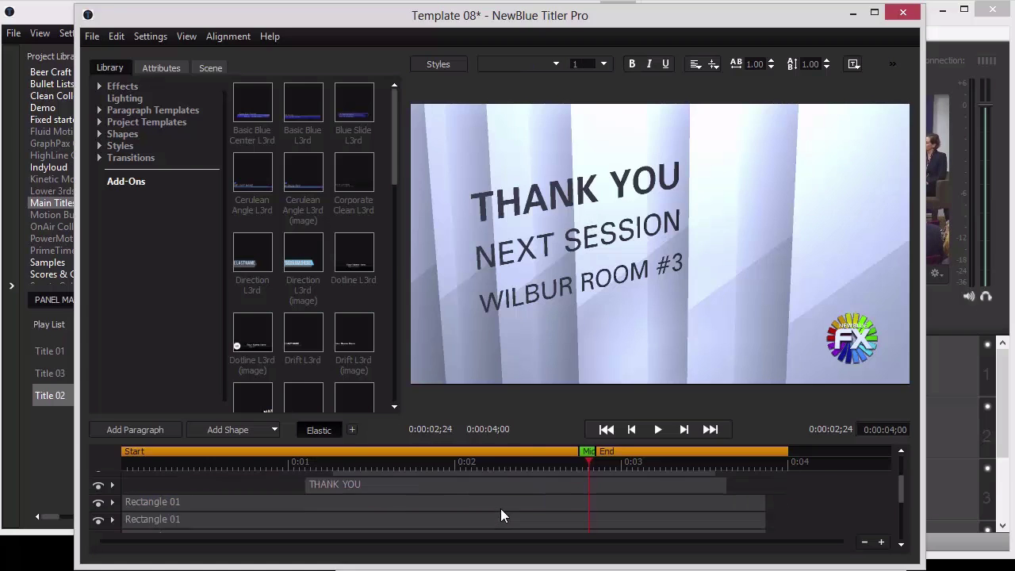
pyautogui.click(450, 480)
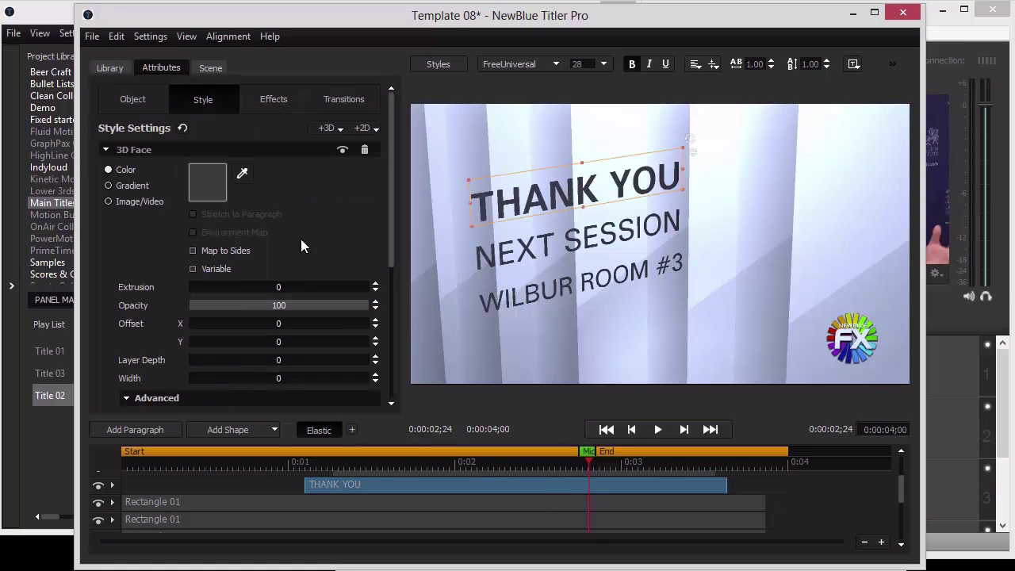
pyautogui.click(103, 69)
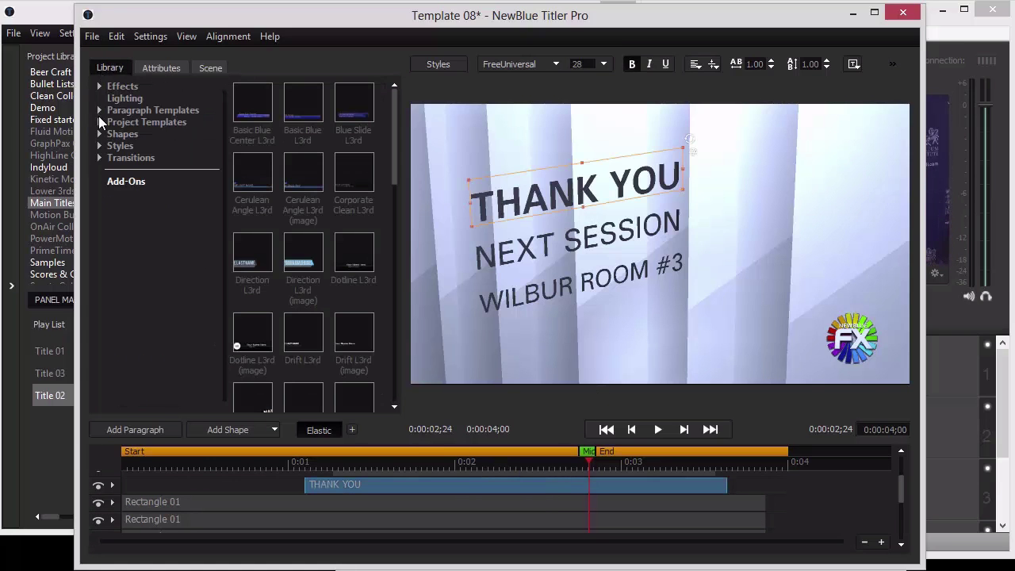
# Step: Try the Basic A_Shadow and AlfphabetIV styles on THANK YOU, then apply Cinematic 3D Type
pyautogui.click(99, 146)
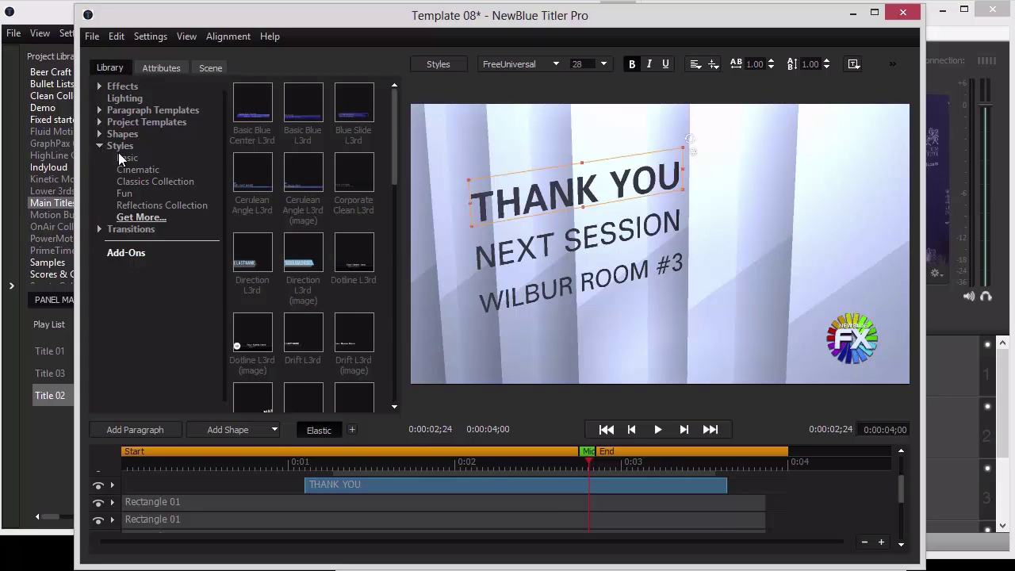
pyautogui.click(128, 157)
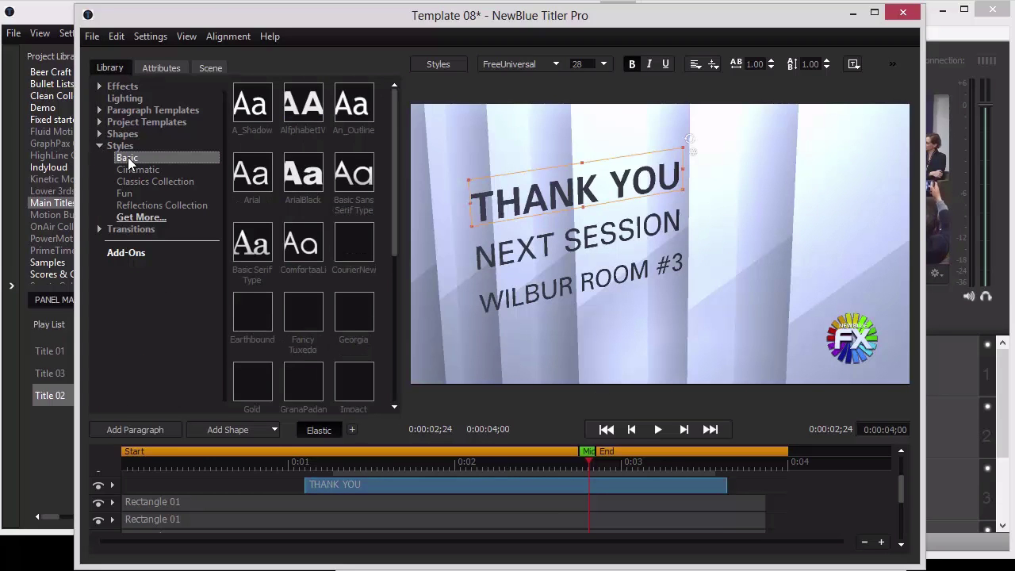
pyautogui.click(249, 109)
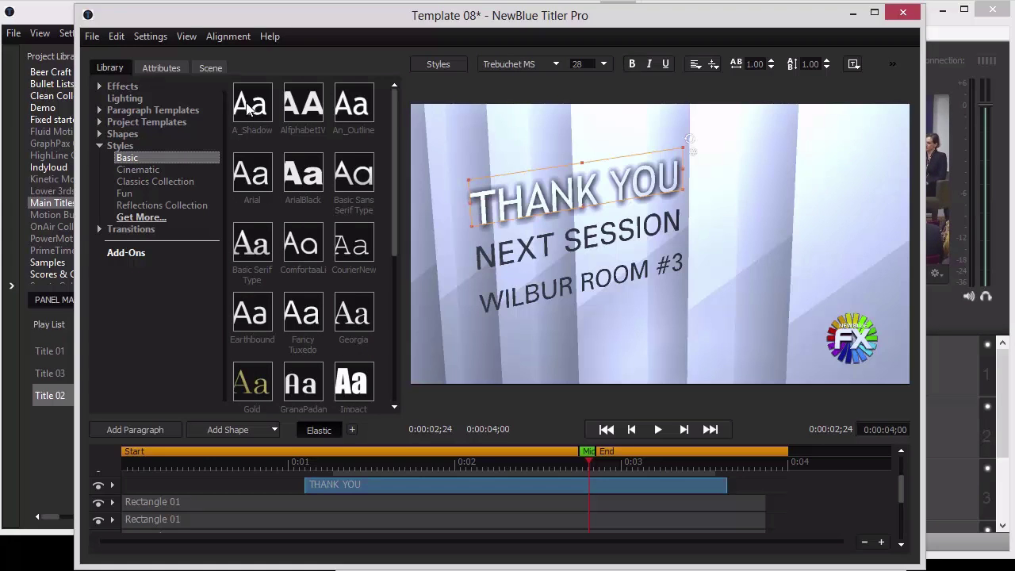
pyautogui.click(304, 111)
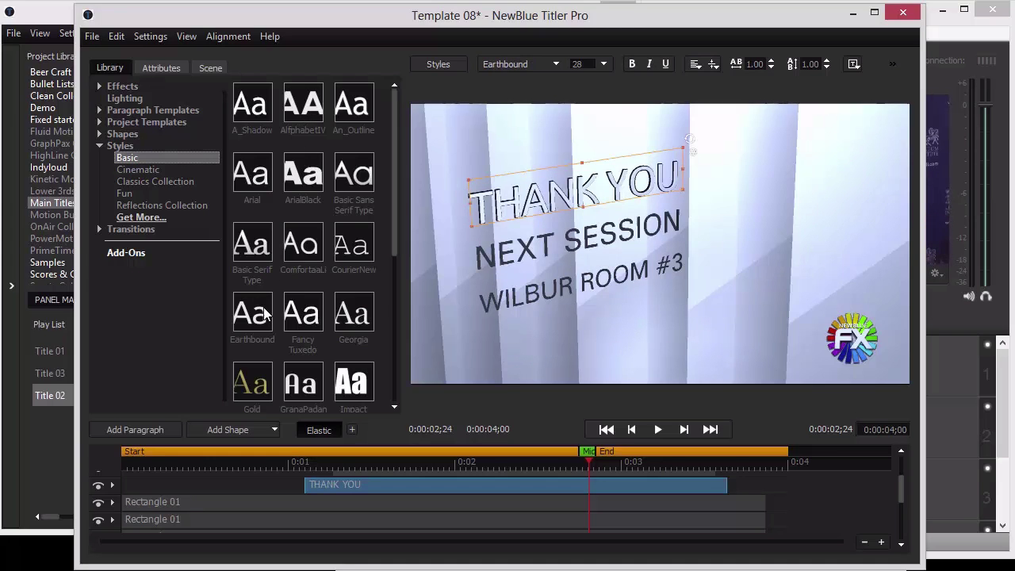
pyautogui.click(152, 168)
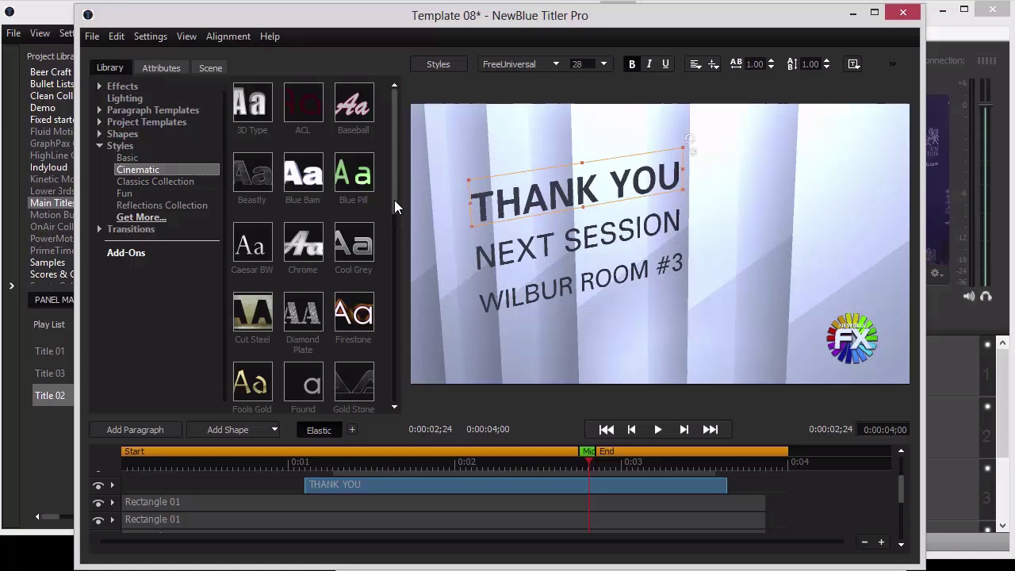
pyautogui.moveTo(394, 199); pyautogui.dragTo(398, 357)
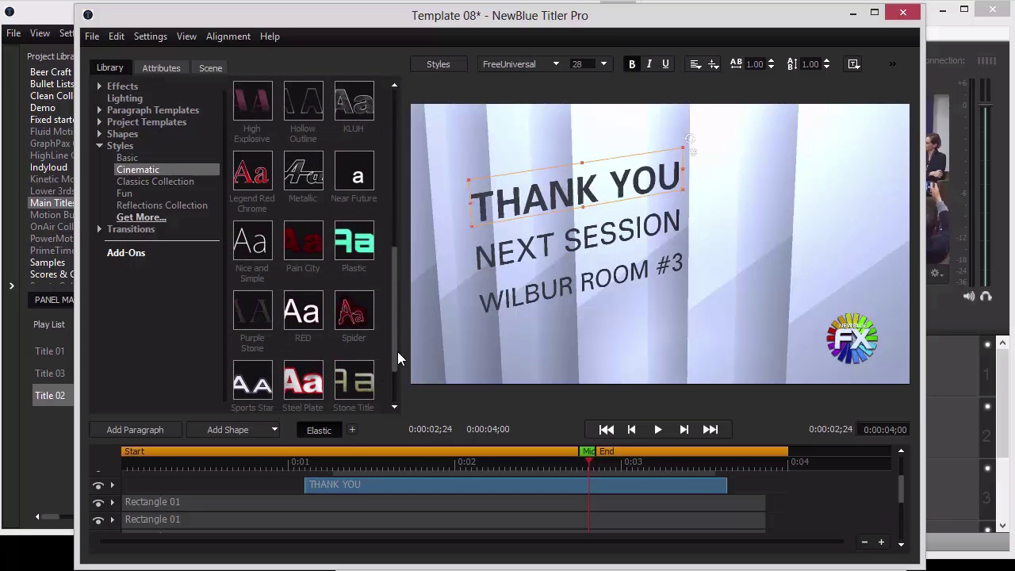
pyautogui.moveTo(394, 352); pyautogui.dragTo(395, 179)
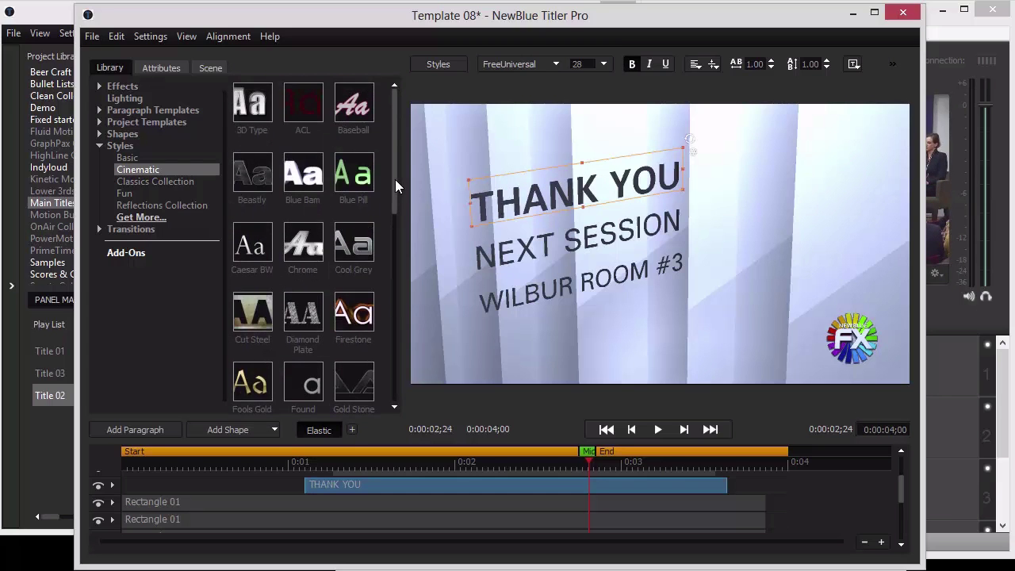
pyautogui.click(251, 108)
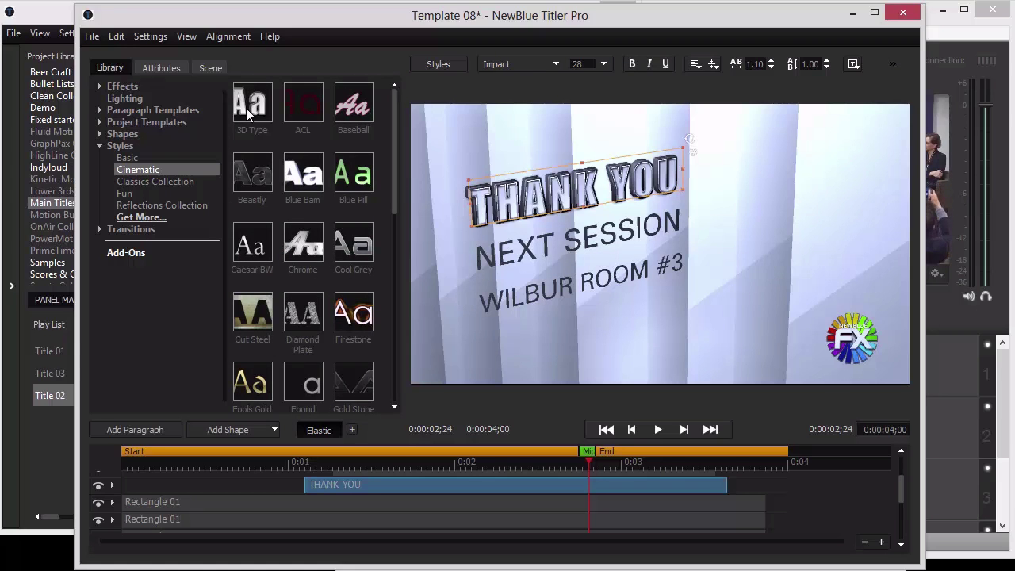
pyautogui.moveTo(247, 112); pyautogui.dragTo(521, 200)
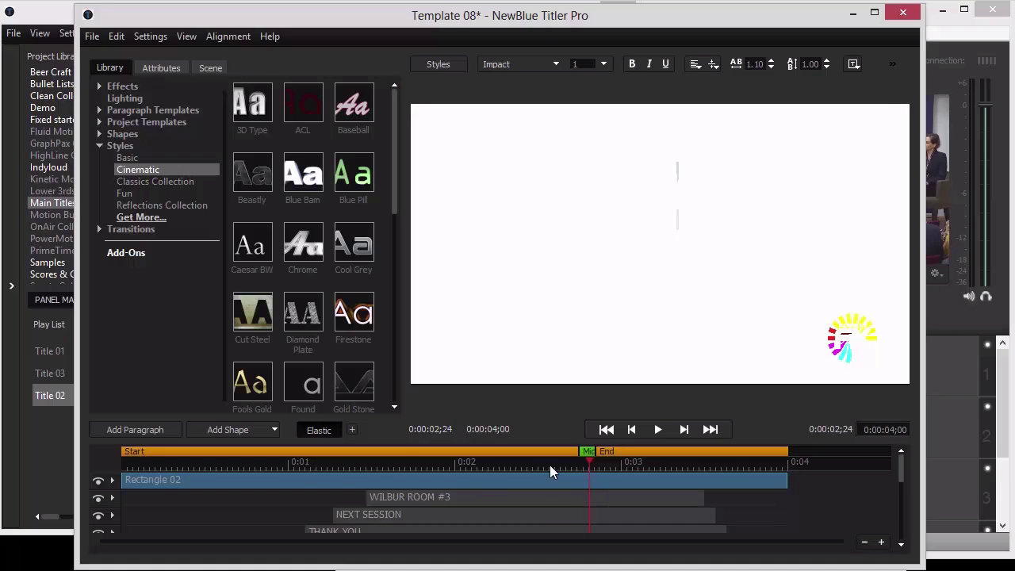
# Step: Scrub through the title animation, return to 0:00:02;24 and select the THANK YOU line
pyautogui.click(523, 473)
pyautogui.press('Home')
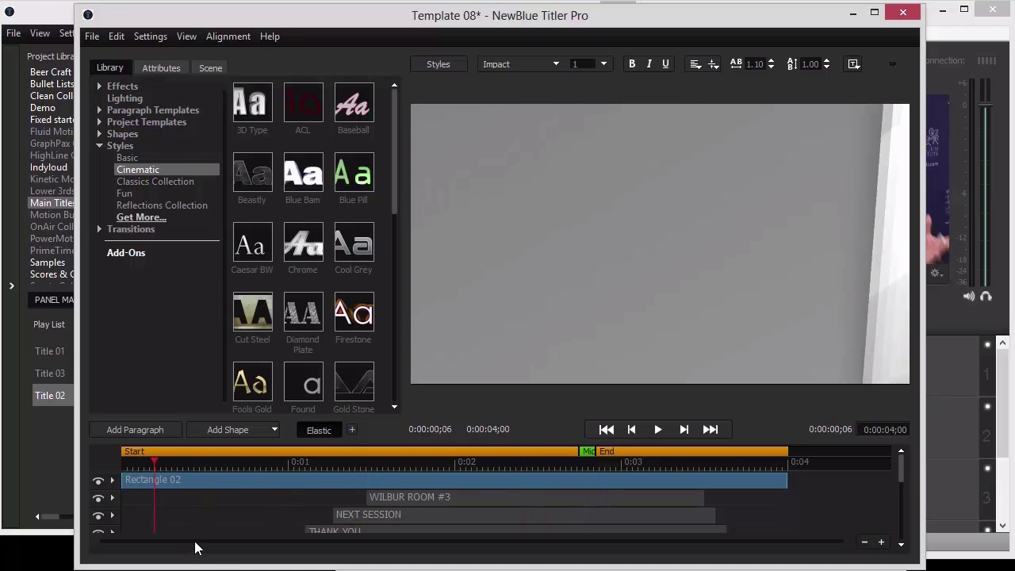
pyautogui.moveTo(341, 456); pyautogui.dragTo(200, 464)
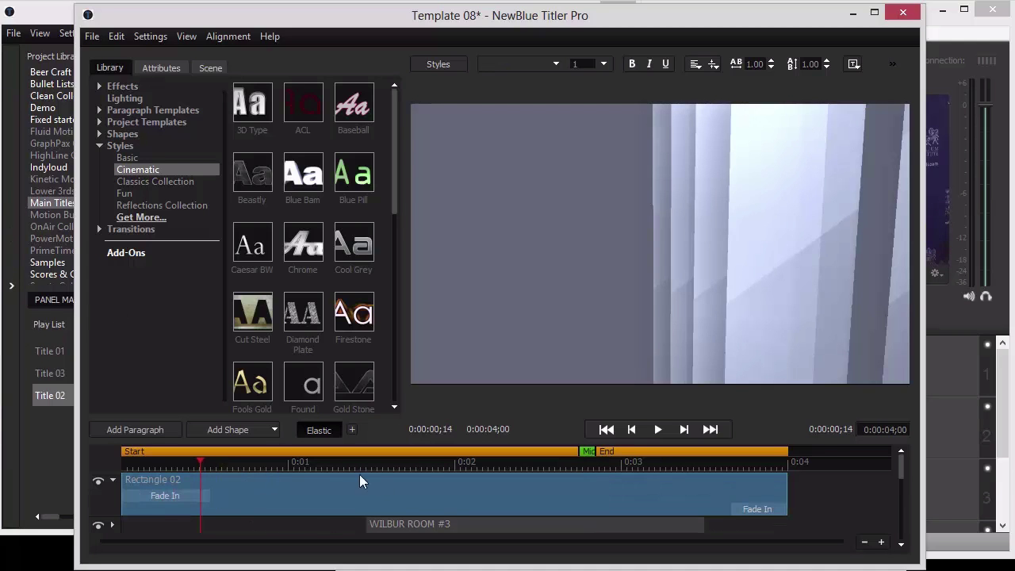
pyautogui.click(587, 468)
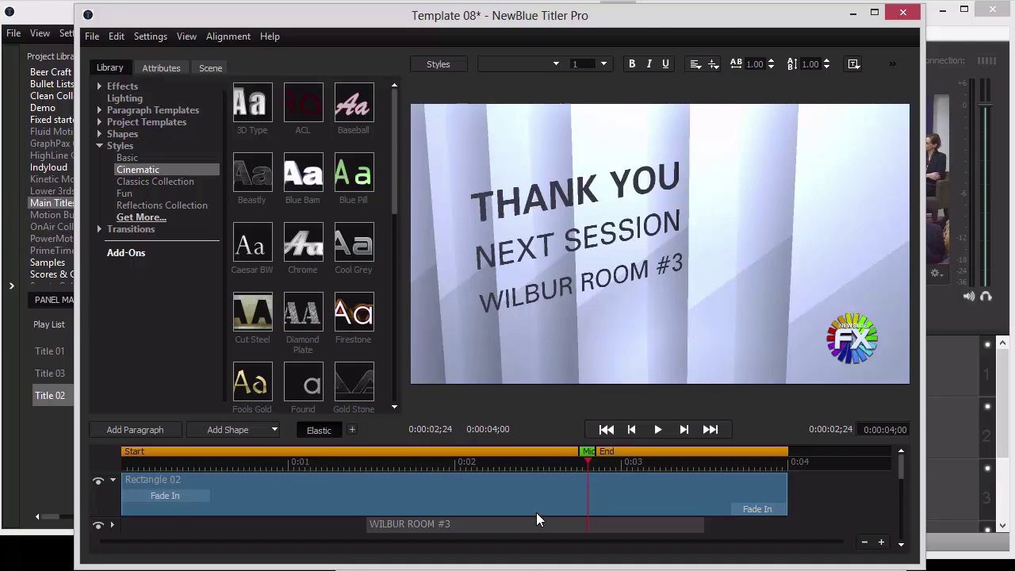
pyautogui.scroll(-2, 536, 512)
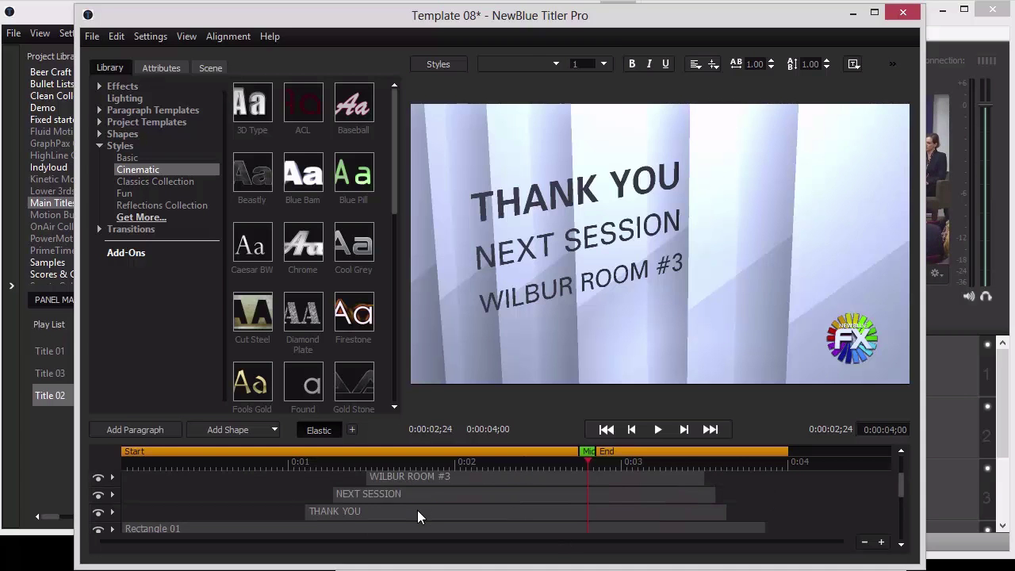
pyautogui.click(416, 513)
pyautogui.click(103, 70)
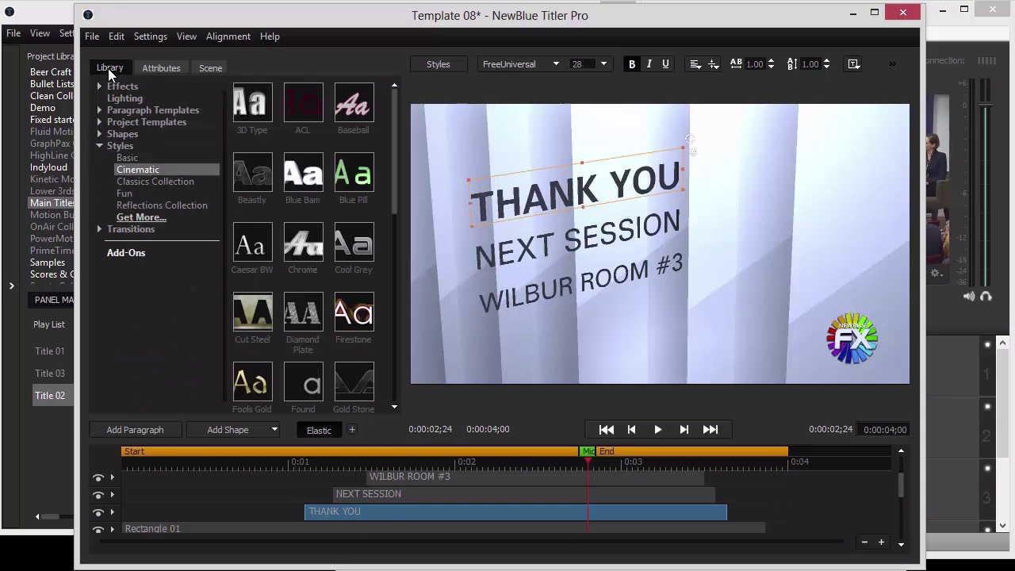
# Step: Apply Cinematic 3D Type to THANK YOU and review its 3D Face through Outline style layers
pyautogui.click(244, 116)
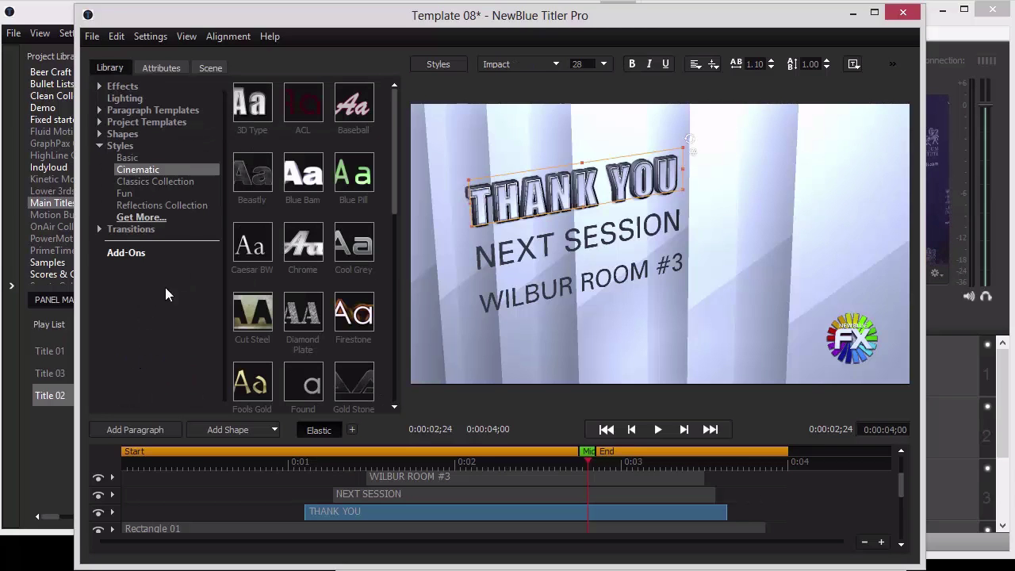
pyautogui.click(160, 68)
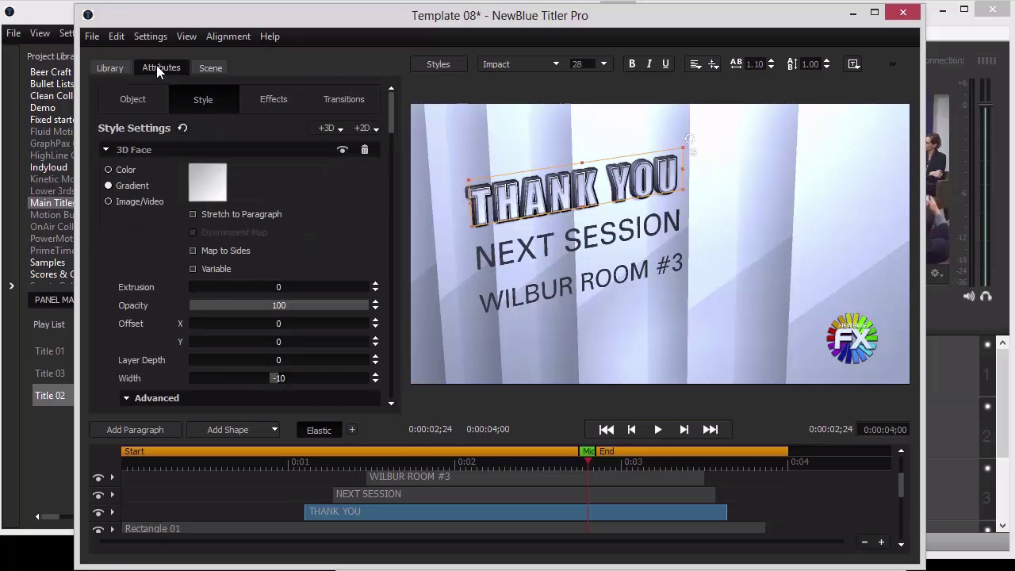
pyautogui.click(106, 150)
pyautogui.click(106, 171)
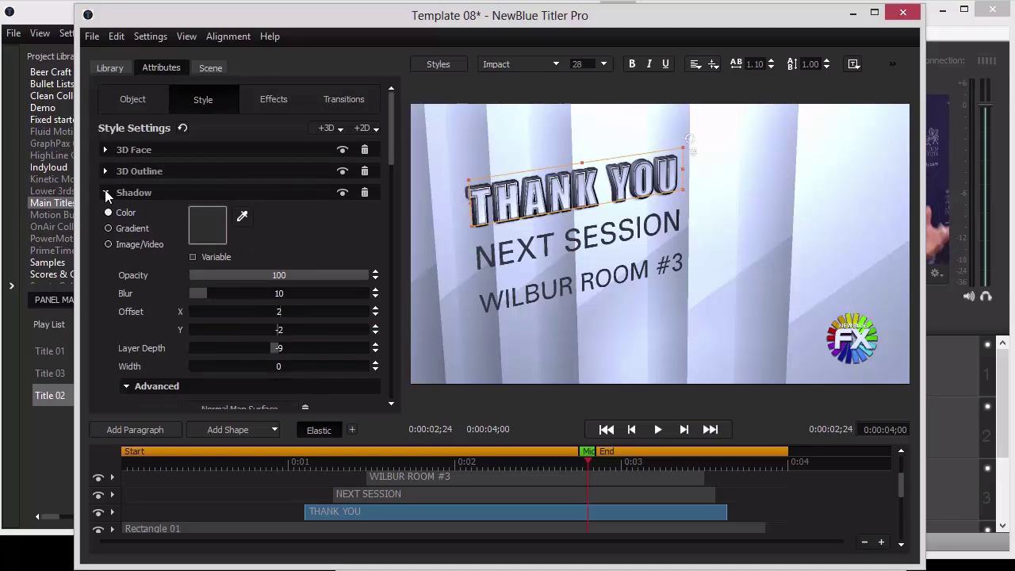
pyautogui.click(105, 192)
pyautogui.click(105, 214)
pyautogui.click(106, 236)
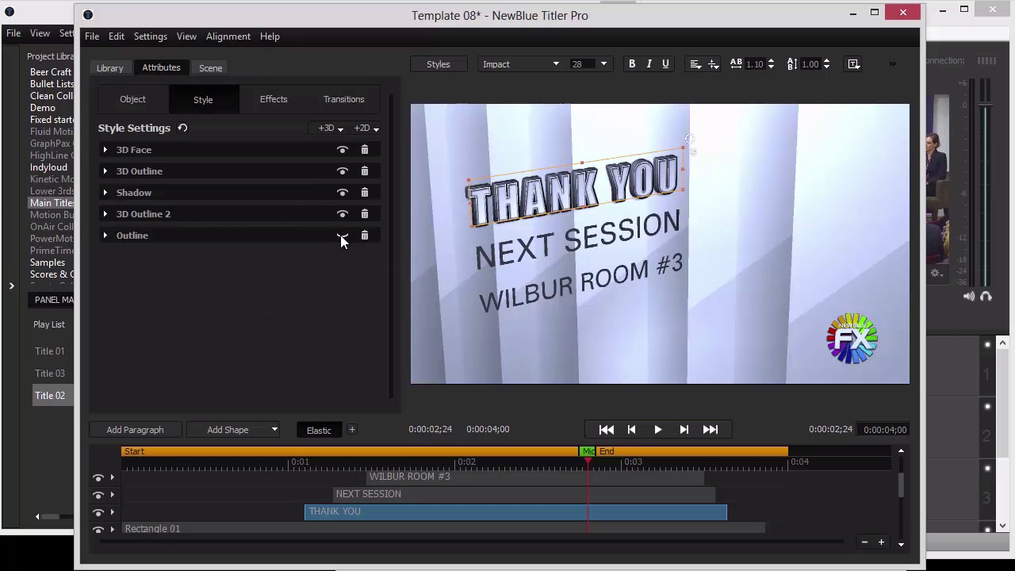
# Step: Toggle the 3D Outline 2 and 3D Outline layers' visibility to compare their effect
pyautogui.click(342, 214)
pyautogui.click(343, 214)
pyautogui.click(342, 214)
pyautogui.click(343, 214)
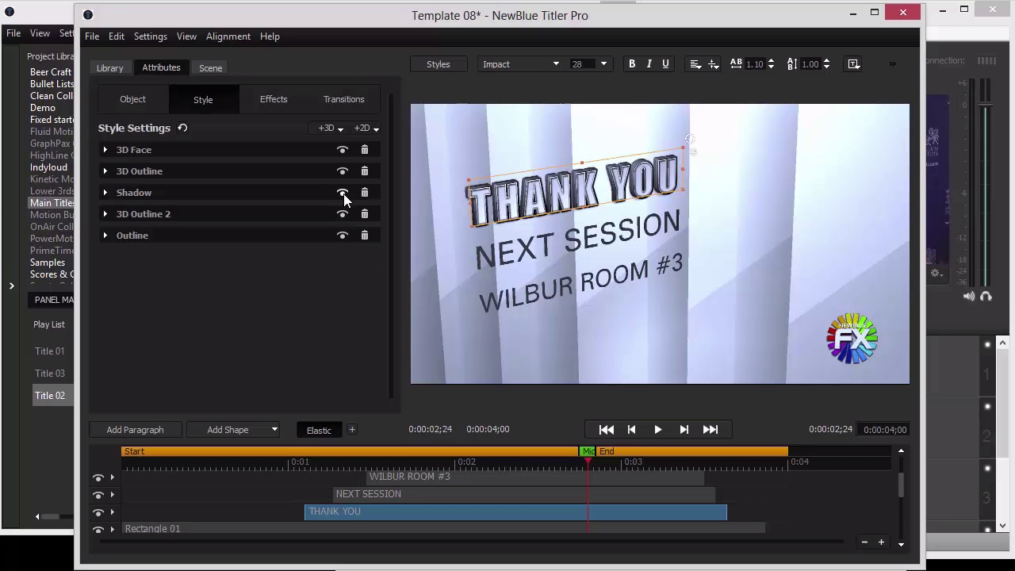
pyautogui.click(344, 170)
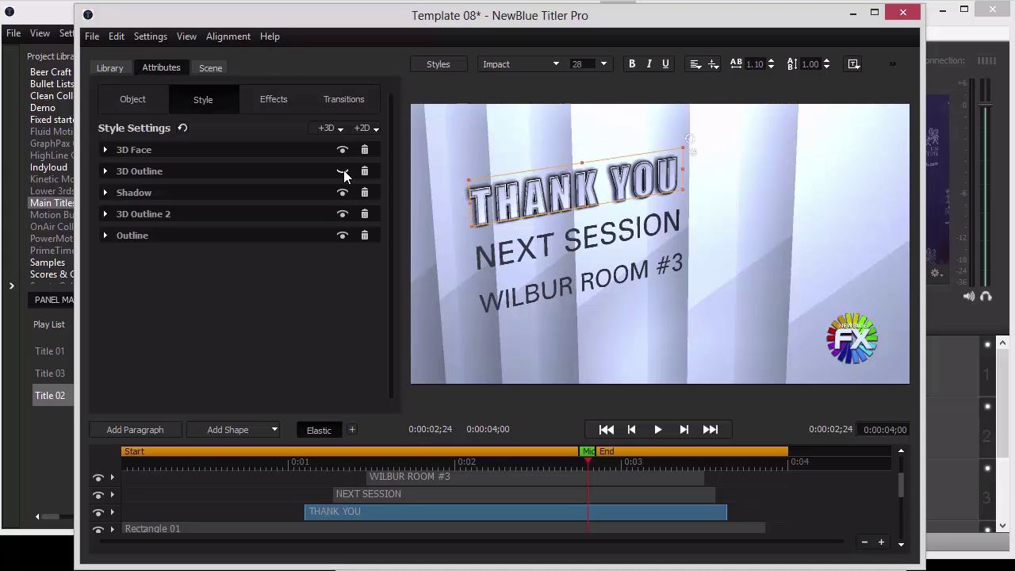
pyautogui.click(343, 170)
# Step: Compare the title with 3D Face hidden, then switch its fill from Gradient to solid Color
pyautogui.click(343, 149)
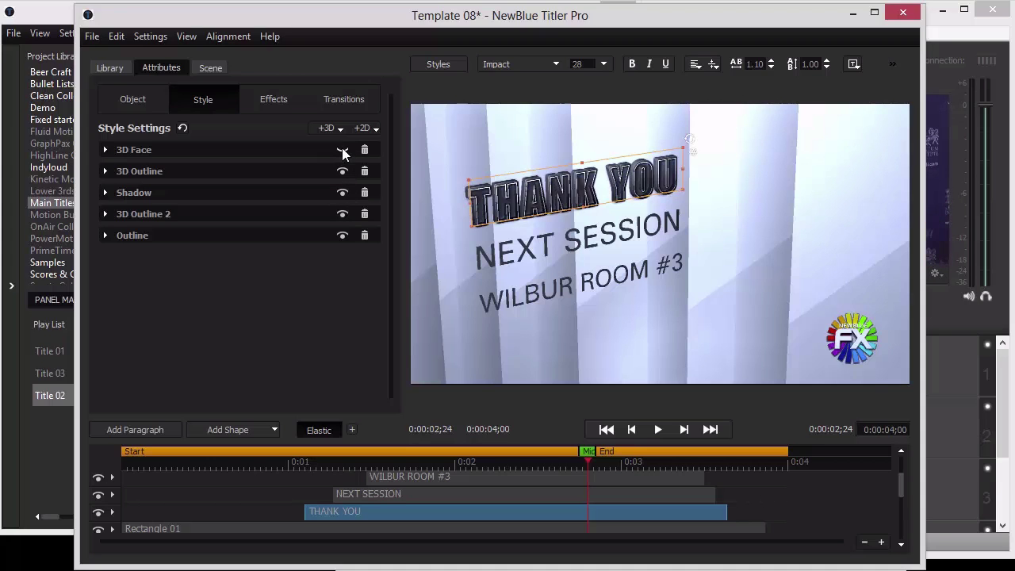
pyautogui.click(343, 149)
pyautogui.click(343, 149)
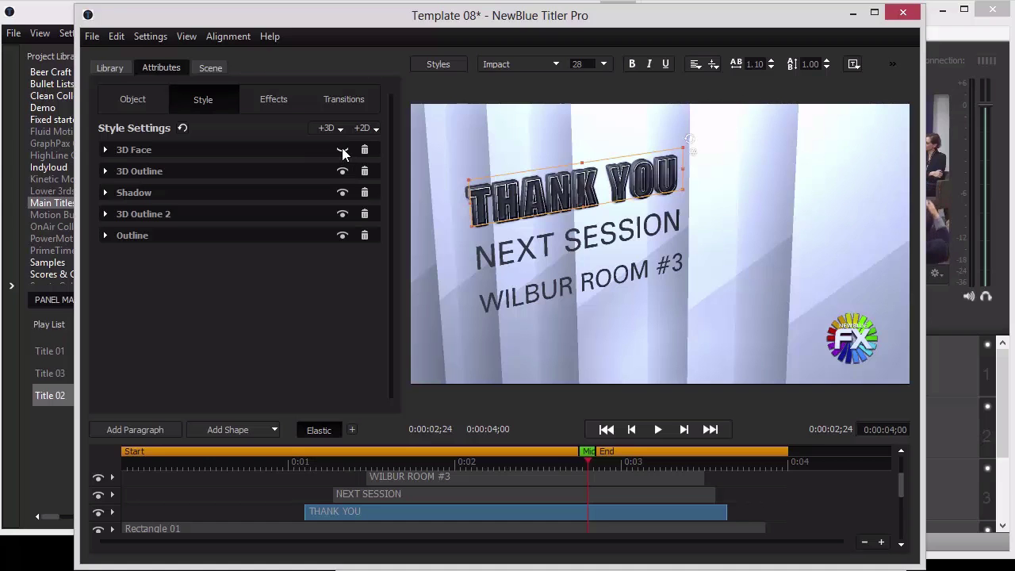
pyautogui.click(343, 149)
pyautogui.click(105, 149)
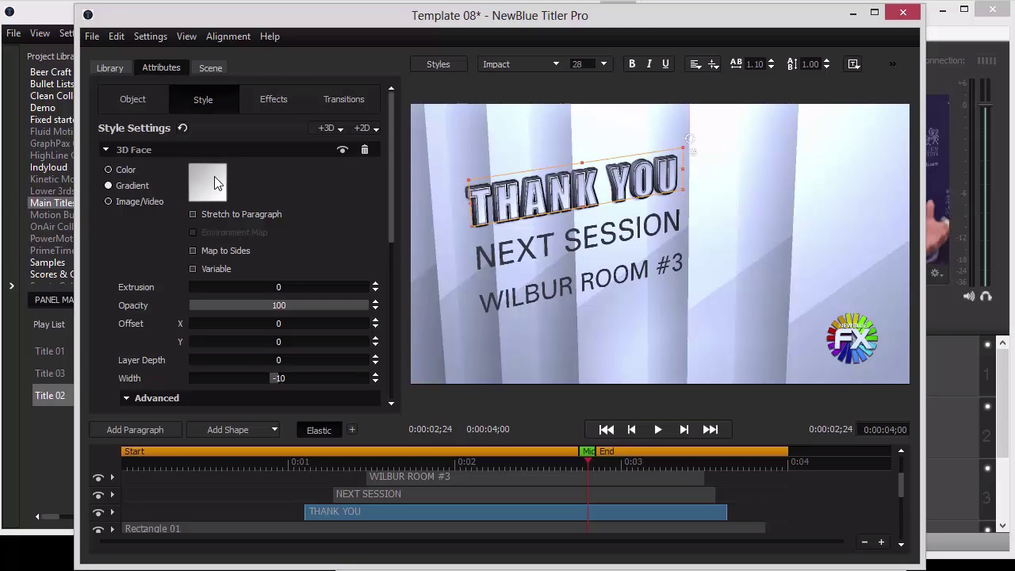
pyautogui.click(108, 170)
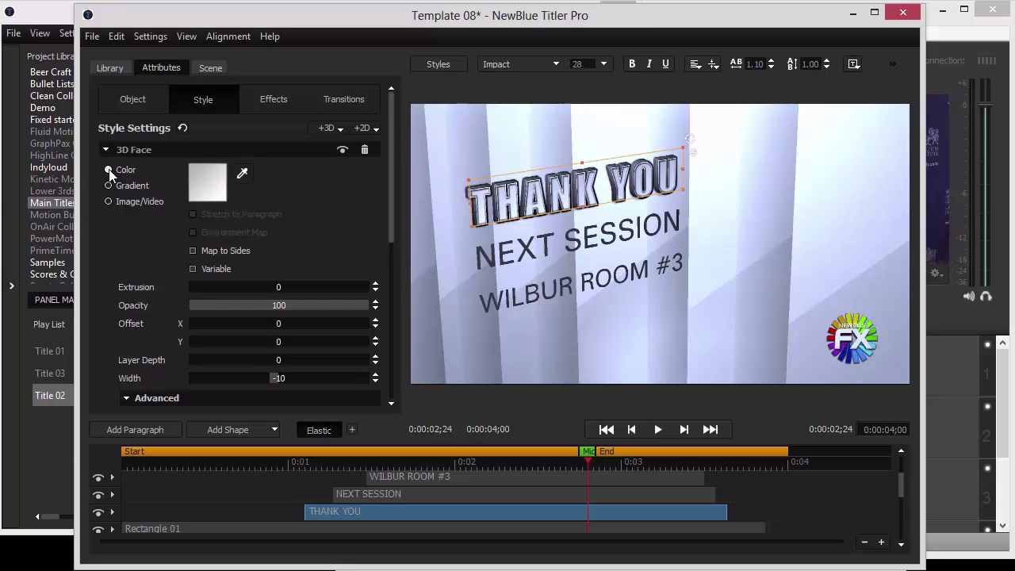
# Step: Set the 3D Face fill colour to light blue 80C0FF and collapse its settings
pyautogui.click(198, 186)
pyautogui.moveTo(300, 175); pyautogui.dragTo(286, 197)
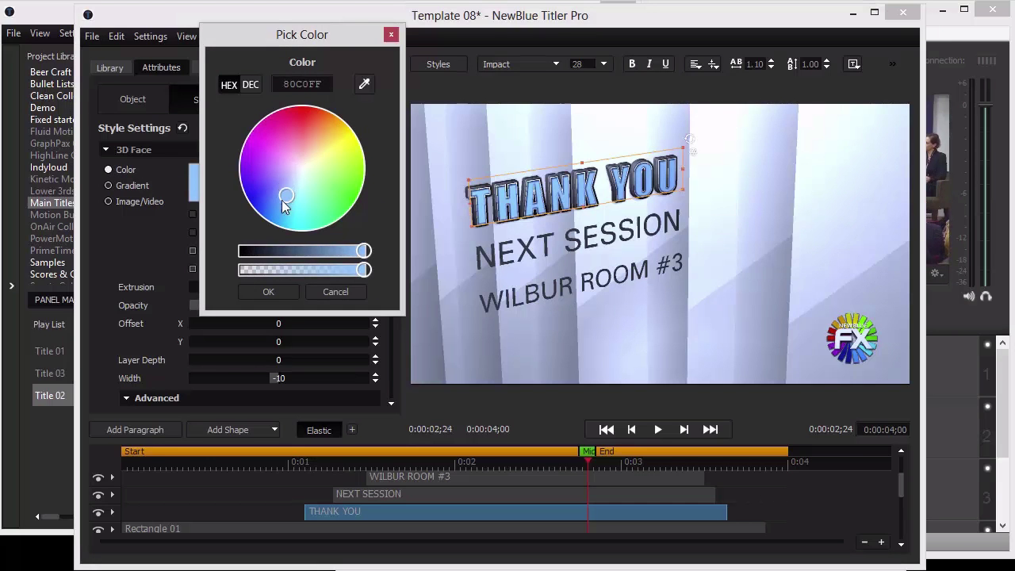
pyautogui.click(269, 290)
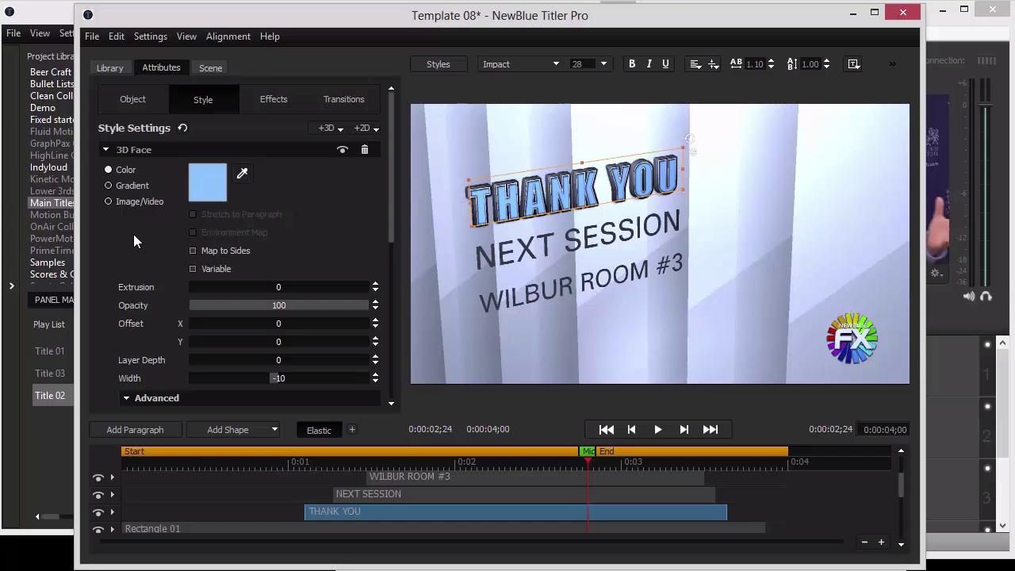
pyautogui.click(106, 150)
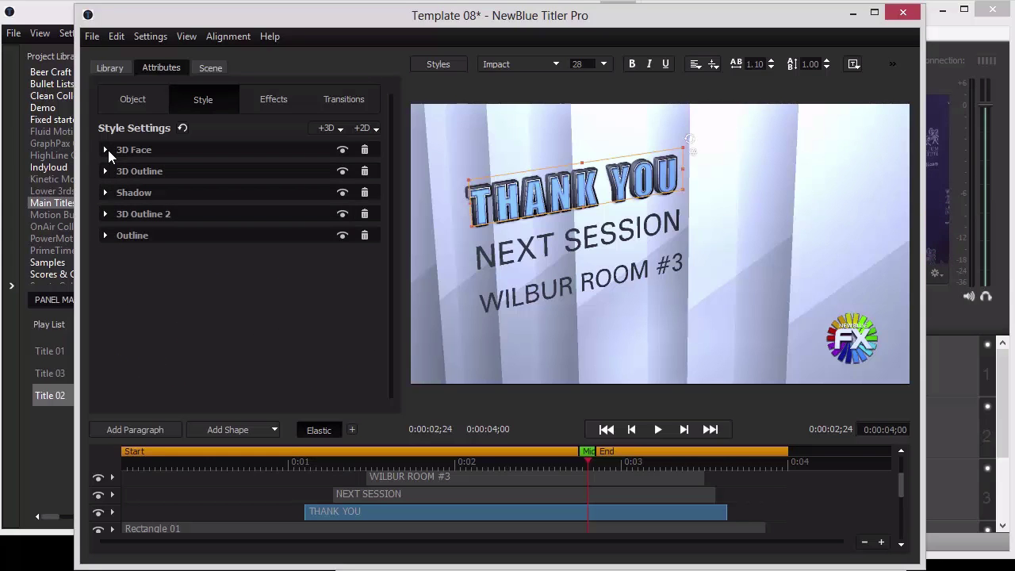
# Step: Tick Variable on the 3D Face colour and rename it from Image 01 to 'Text Color'
pyautogui.click(107, 149)
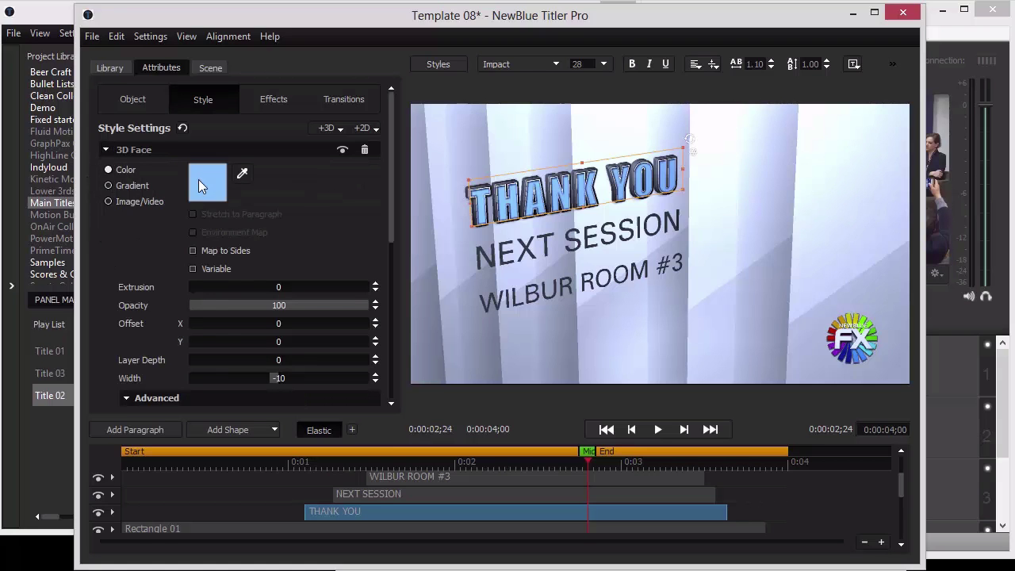
pyautogui.click(193, 269)
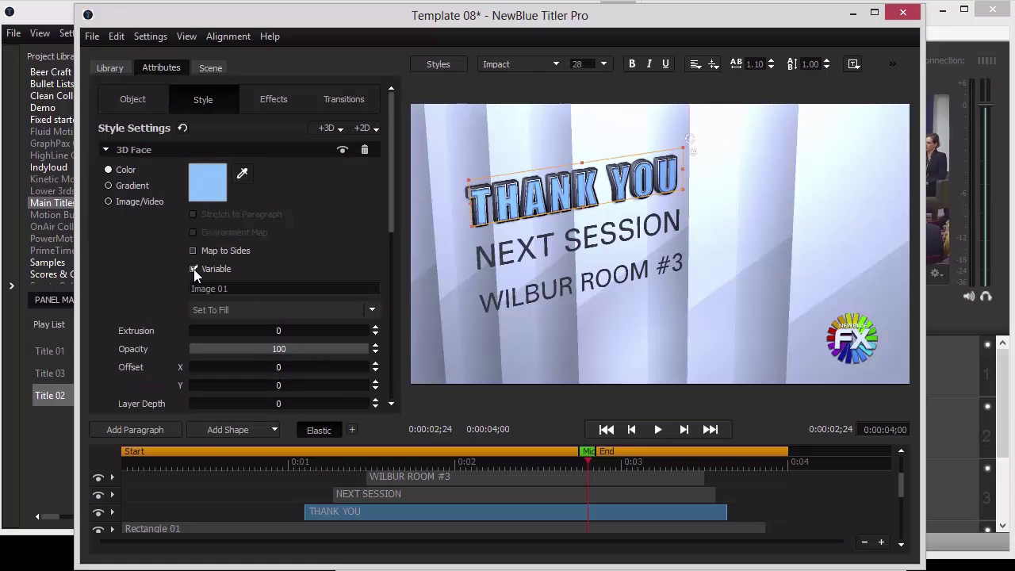
pyautogui.click(243, 290)
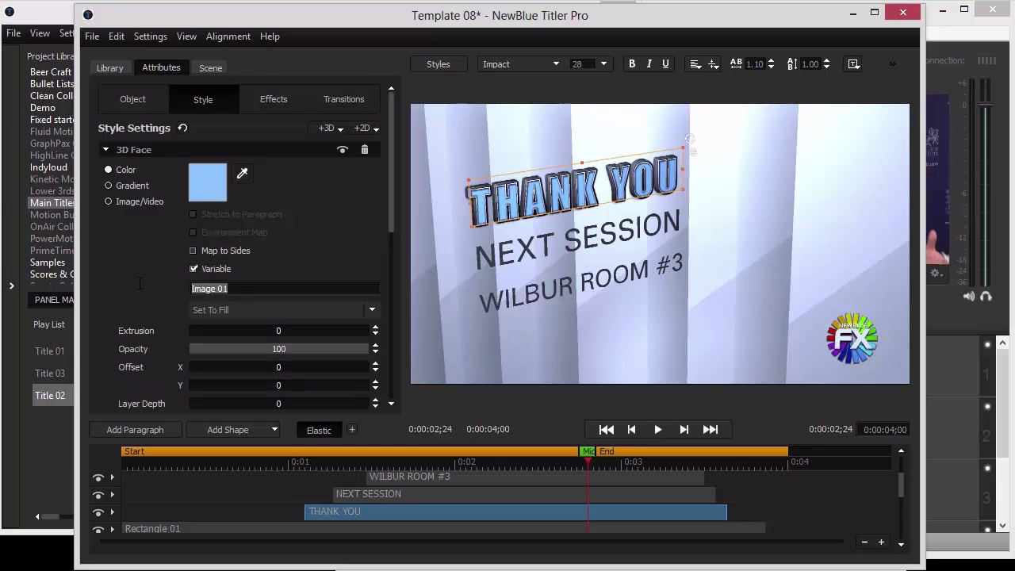
pyautogui.write('Text Color')
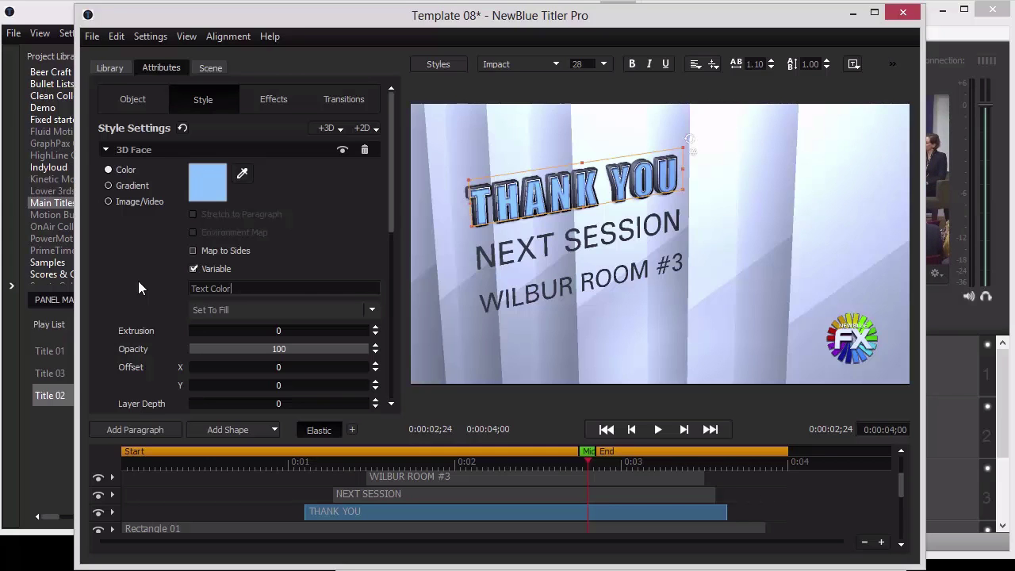
pyautogui.click(104, 149)
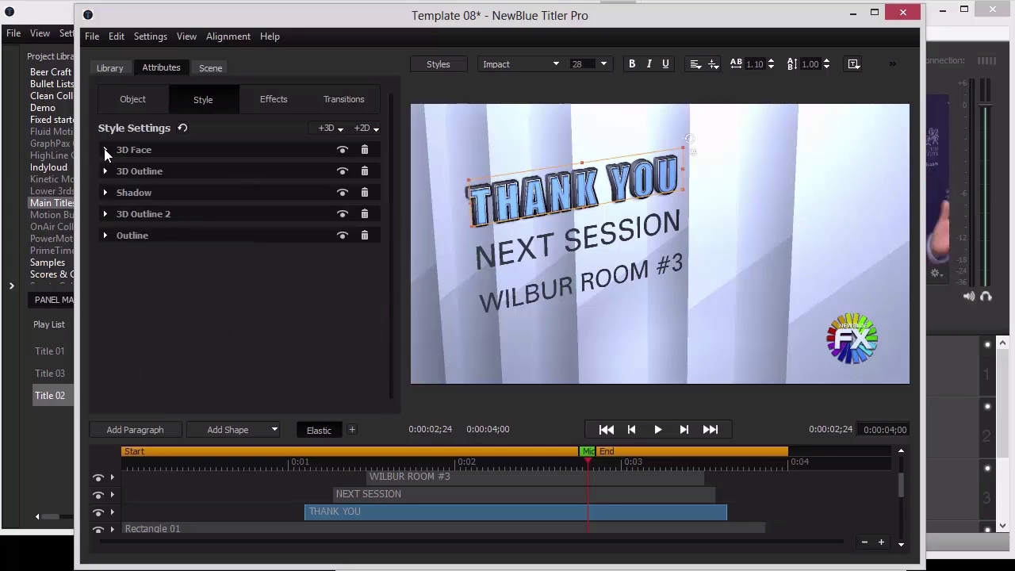
# Step: Check the THANK YOU paragraph's Object settings, where its text variable is named Line 1
pyautogui.click(127, 99)
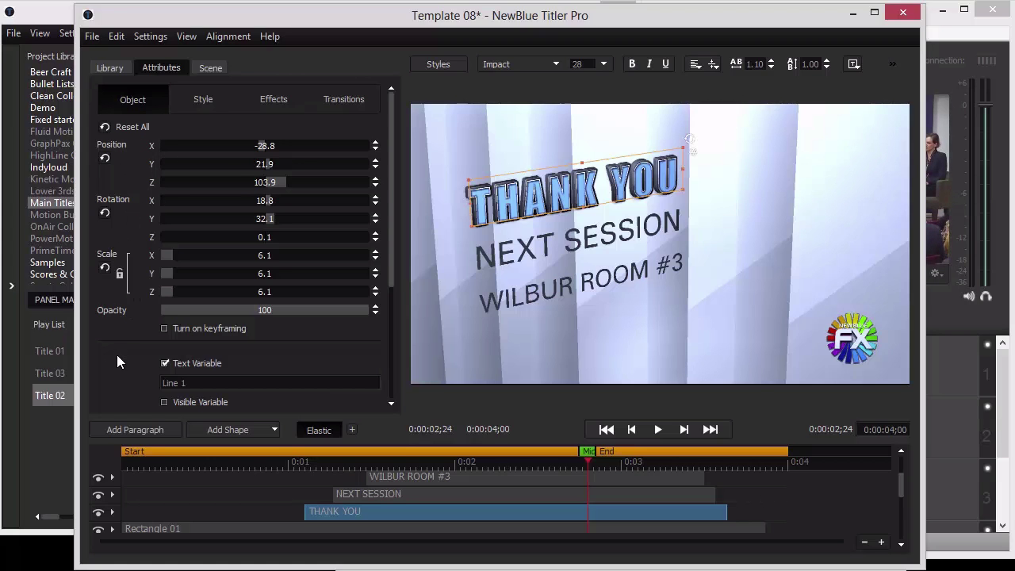
pyautogui.scroll(-3, 112, 337)
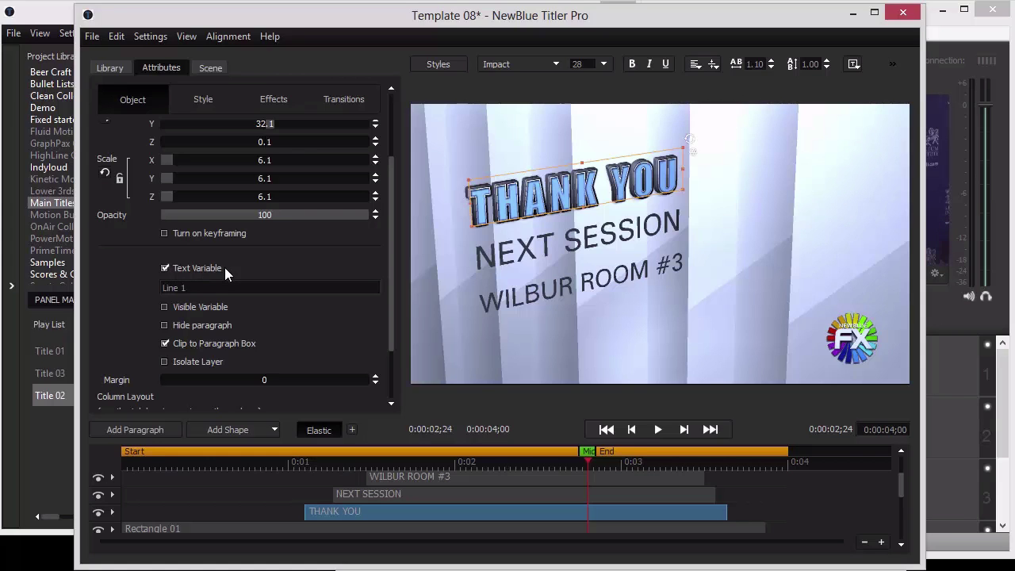
pyautogui.moveTo(185, 288); pyautogui.dragTo(157, 288)
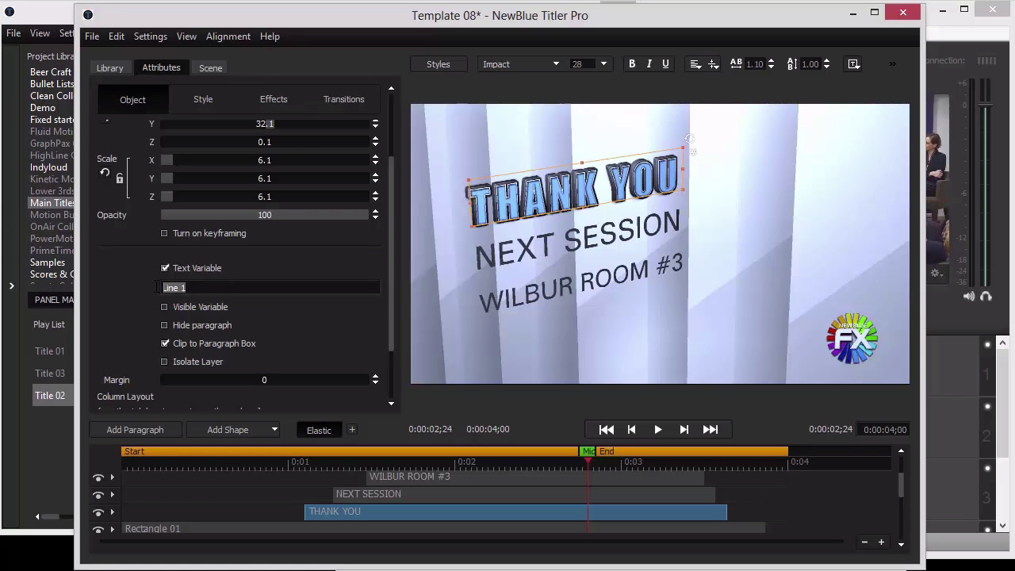
pyautogui.click(139, 306)
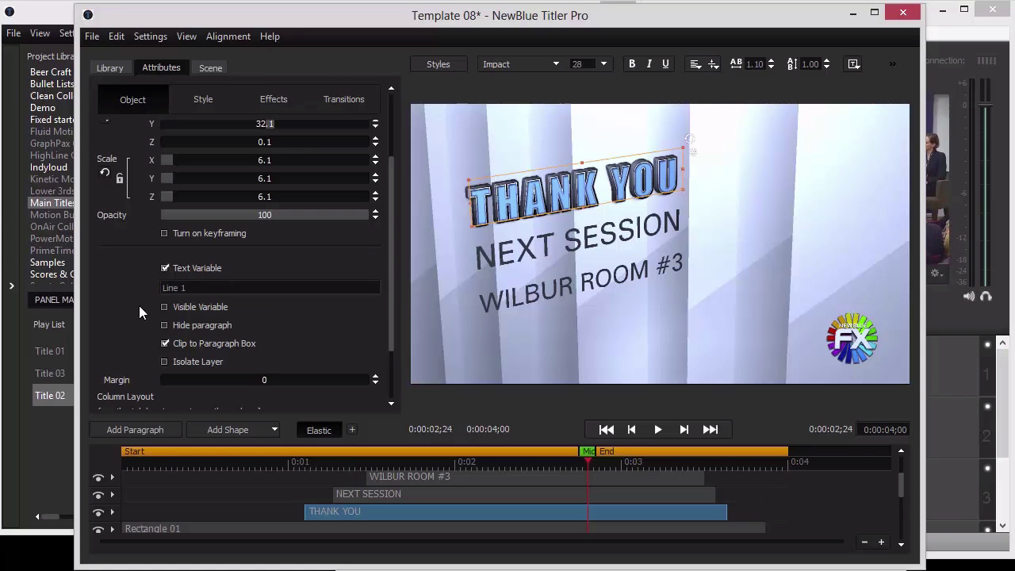
# Step: Close the designer and choose Apply to Template to keep the style changes
pyautogui.click(904, 14)
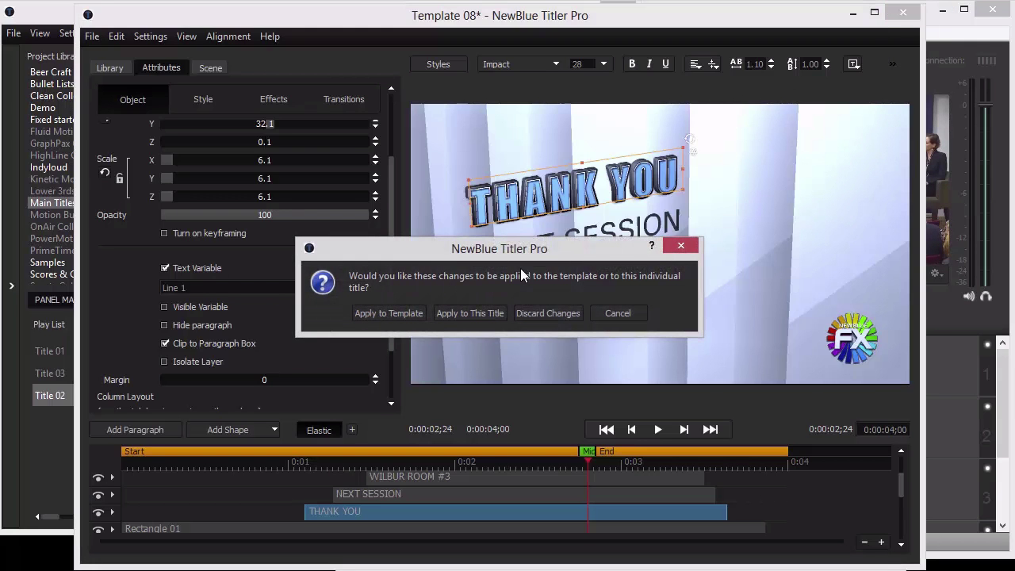
pyautogui.click(380, 312)
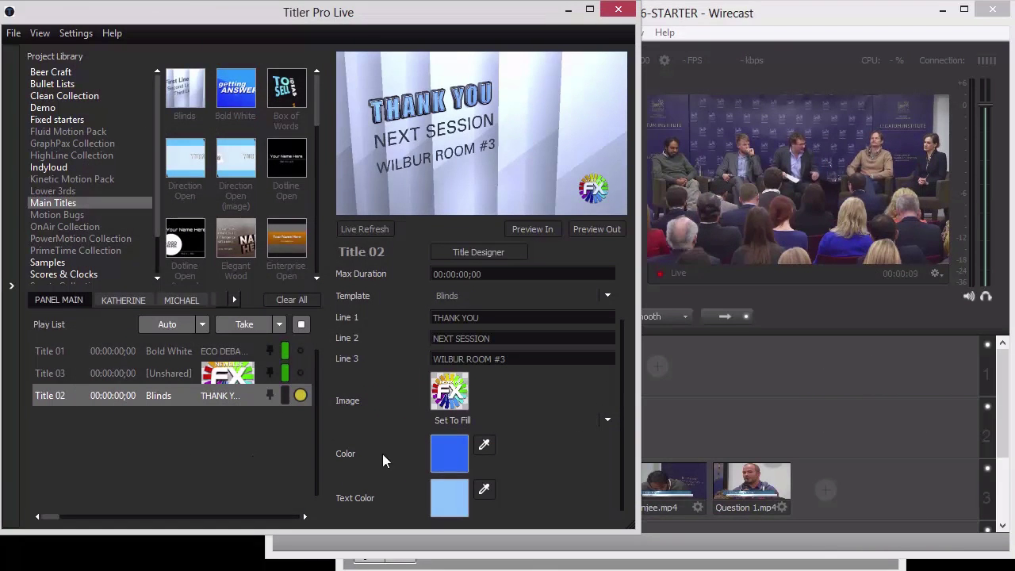
# Step: Set the THANK YOU title's Text Color to purple AB6BFF, then select the ECO DEBATE title
pyautogui.click(446, 495)
pyautogui.moveTo(536, 428); pyautogui.dragTo(514, 409)
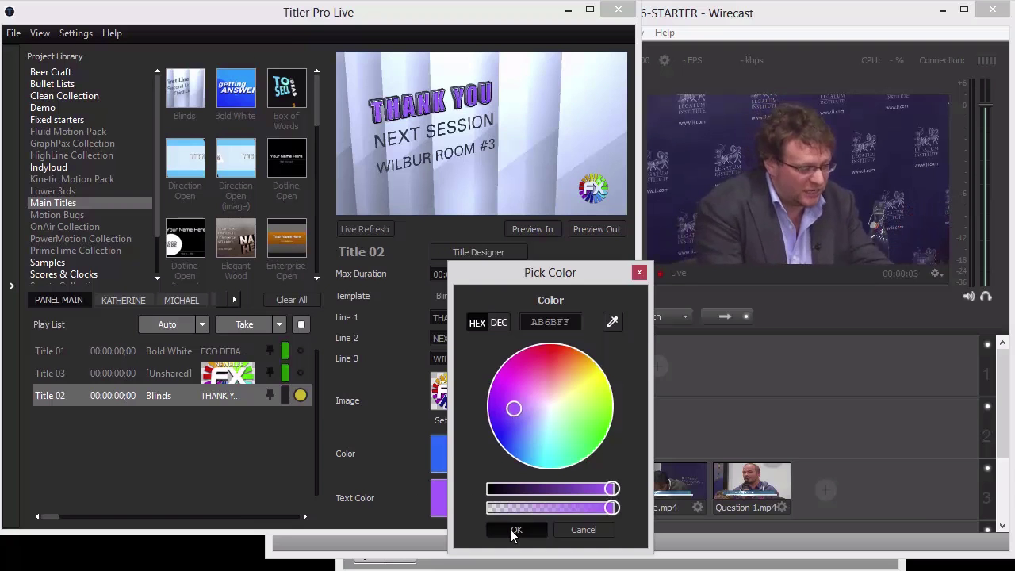
pyautogui.click(514, 531)
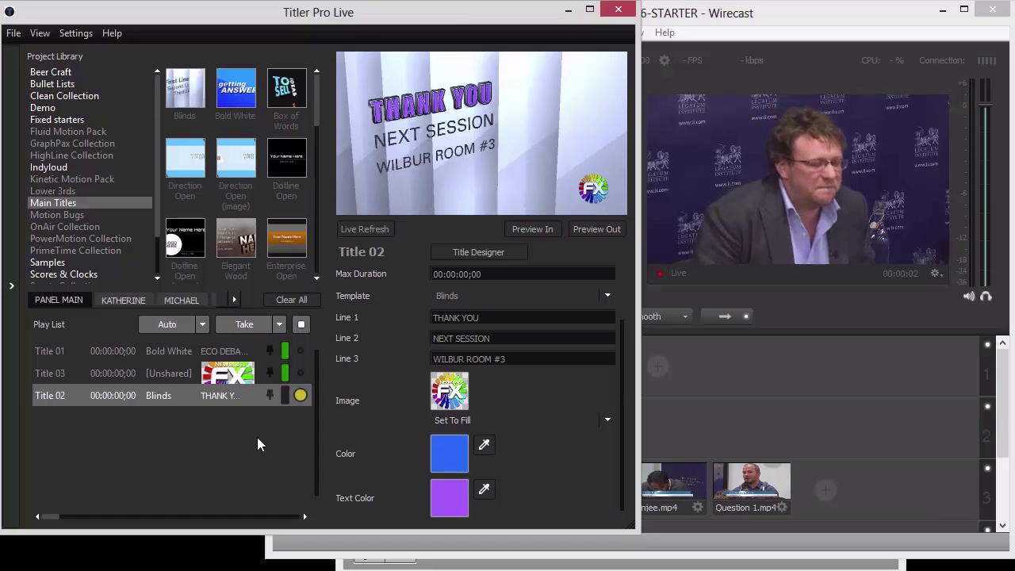
pyautogui.click(186, 351)
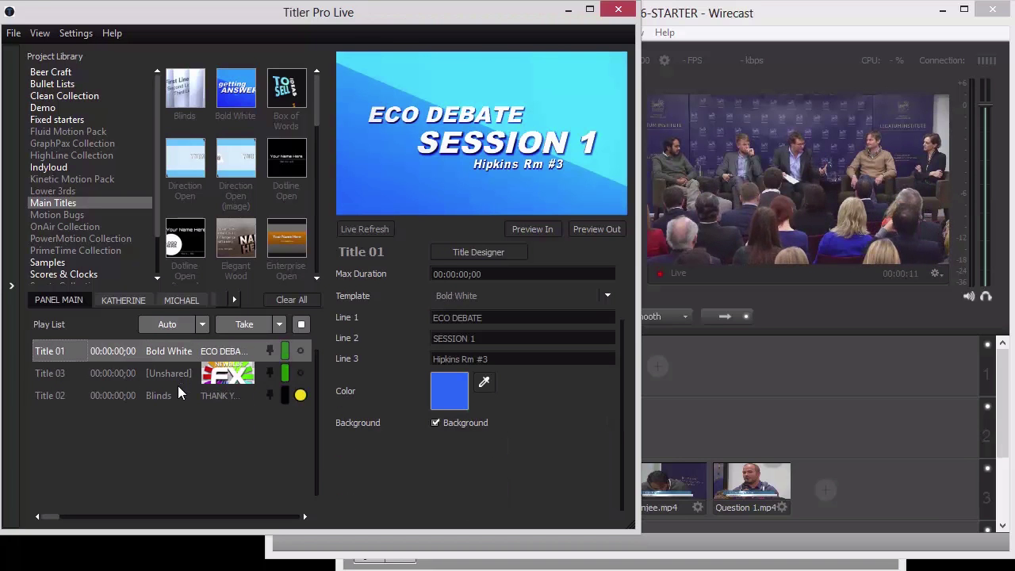
# Step: Bring Title 02, the THANK YOU / NEXT SESSION slate, back into the editor
pyautogui.click(178, 394)
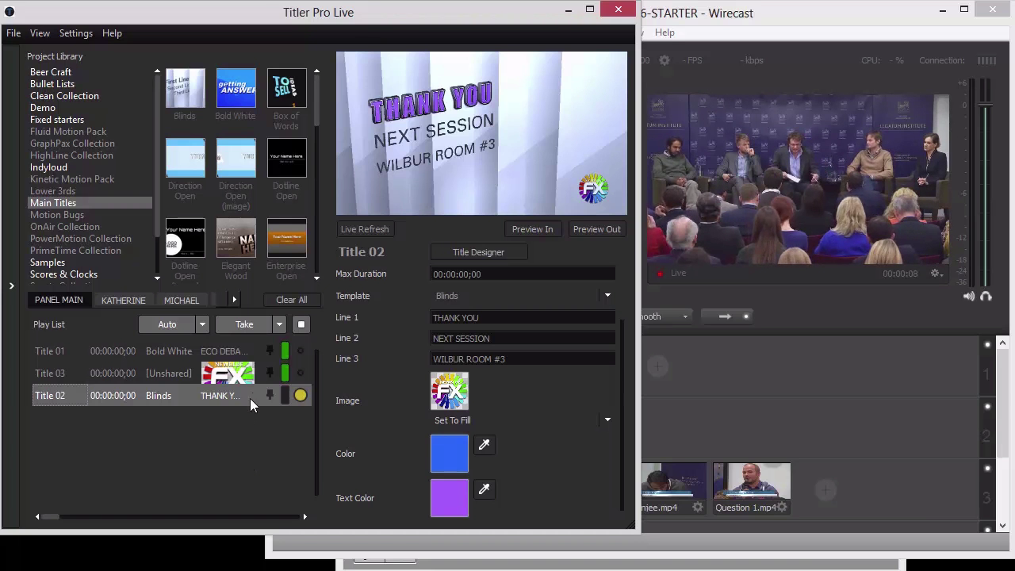
# Step: Apply the Epic Opener template from Main Titles to Title 02 in the Play List
pyautogui.moveTo(318, 93); pyautogui.dragTo(318, 119)
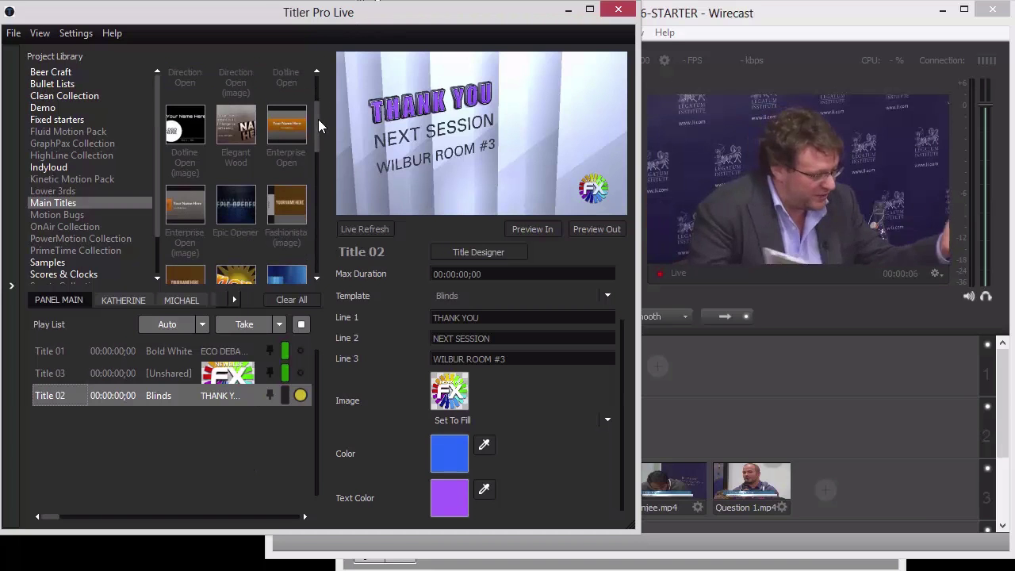
pyautogui.click(245, 208)
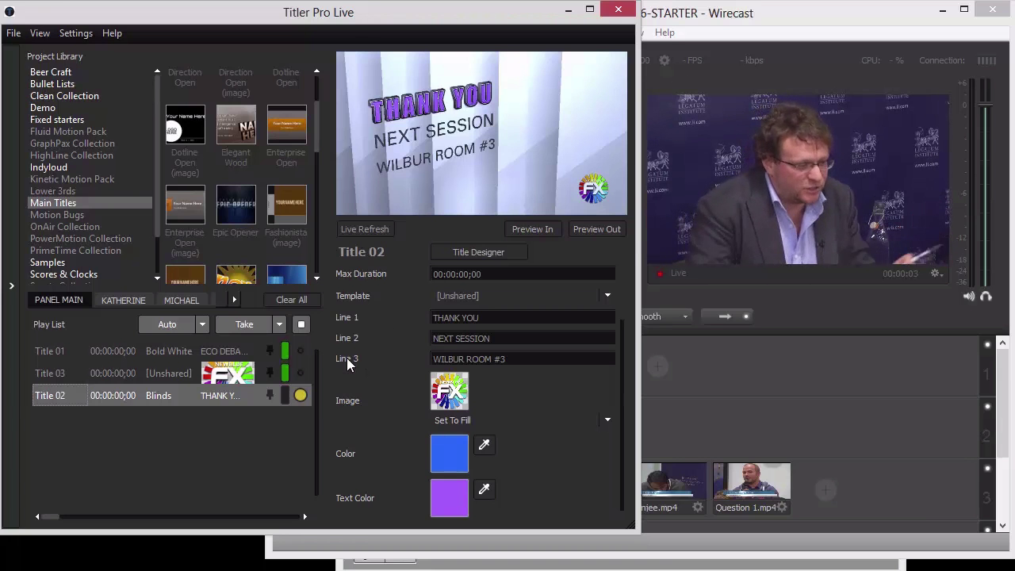
pyautogui.moveTo(241, 203)
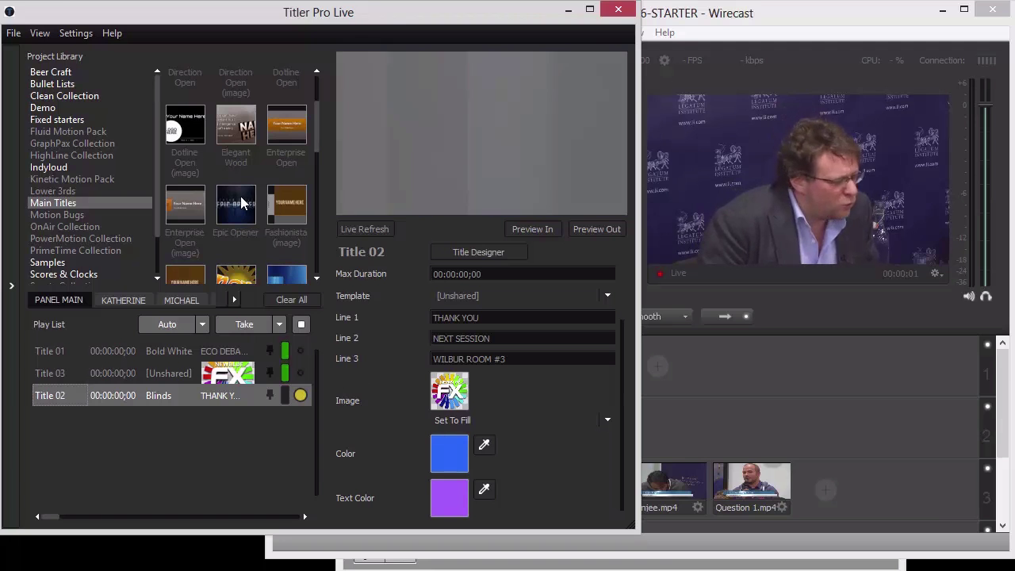
pyautogui.moveTo(242, 204); pyautogui.dragTo(217, 401)
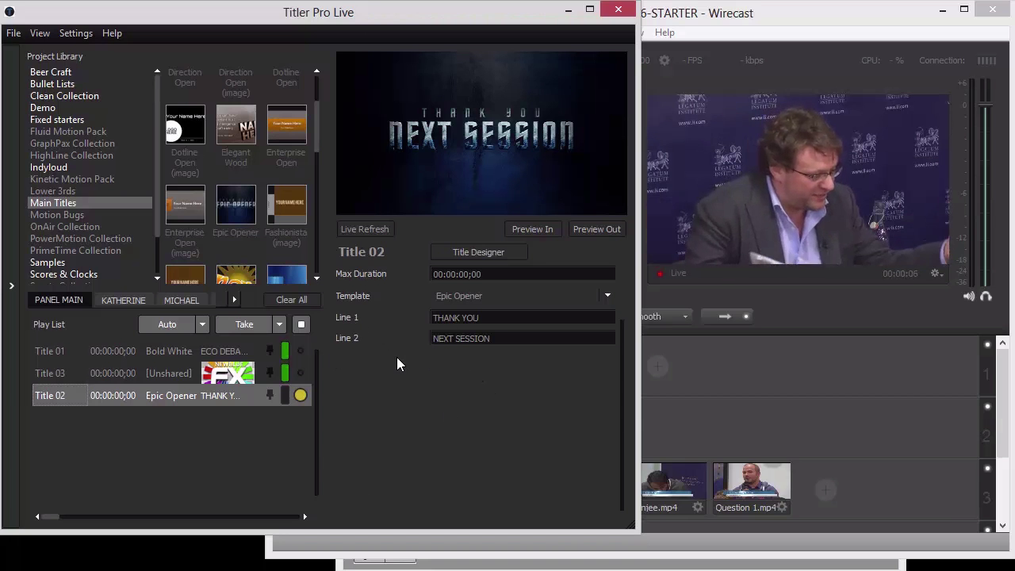
# Step: Preview Title 02's intro, take it live, then open it in Title Designer
pyautogui.click(535, 226)
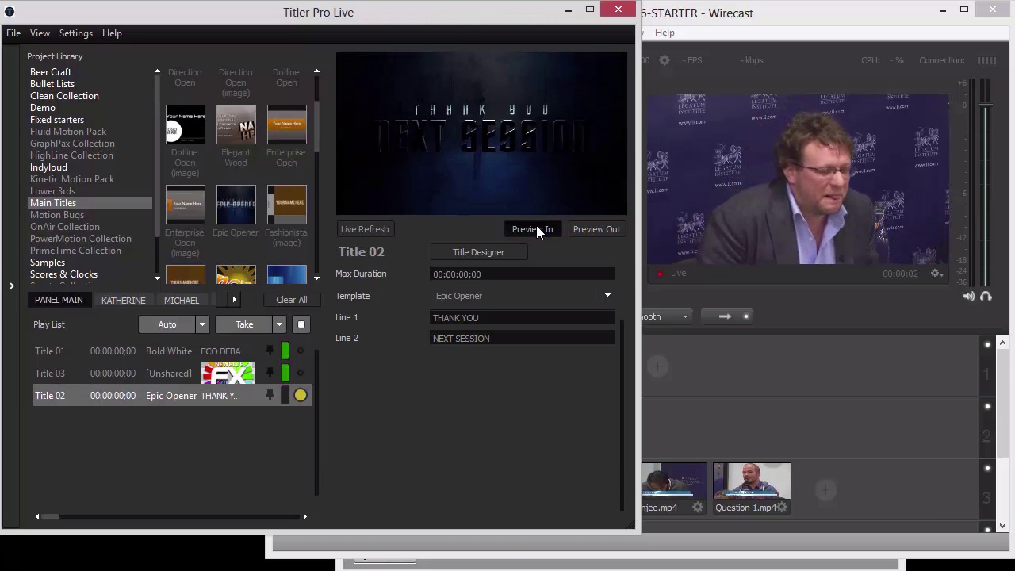
pyautogui.click(536, 229)
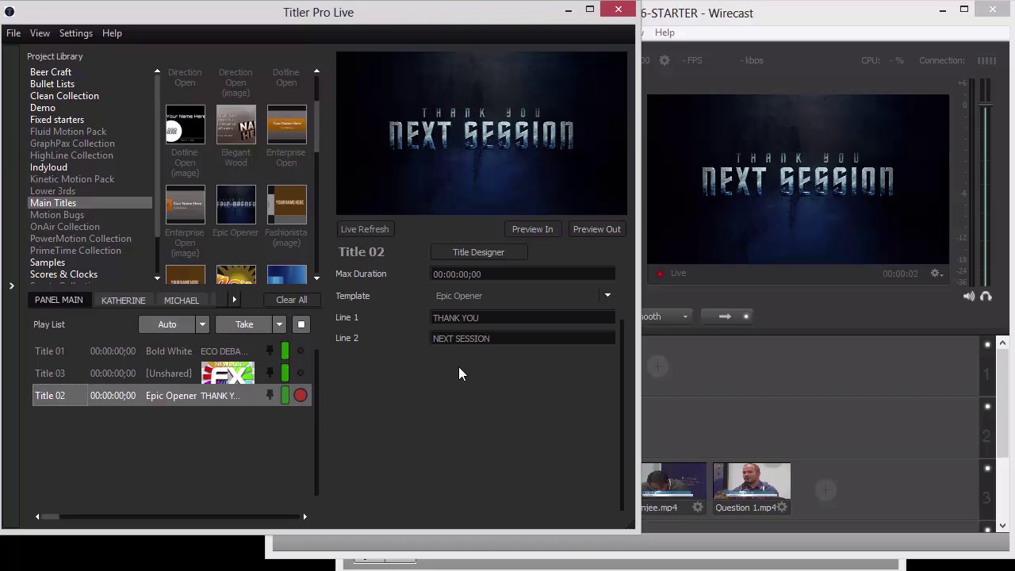
pyautogui.click(478, 253)
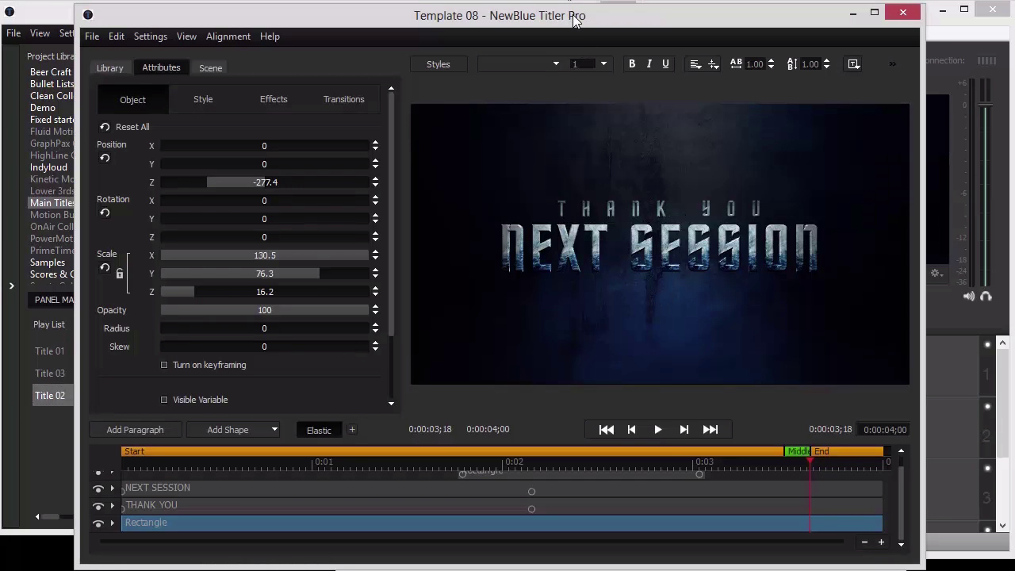
# Step: Add a new Enter Text paragraph and position it just below NEXT SESSION
pyautogui.moveTo(573, 16); pyautogui.dragTo(573, 13)
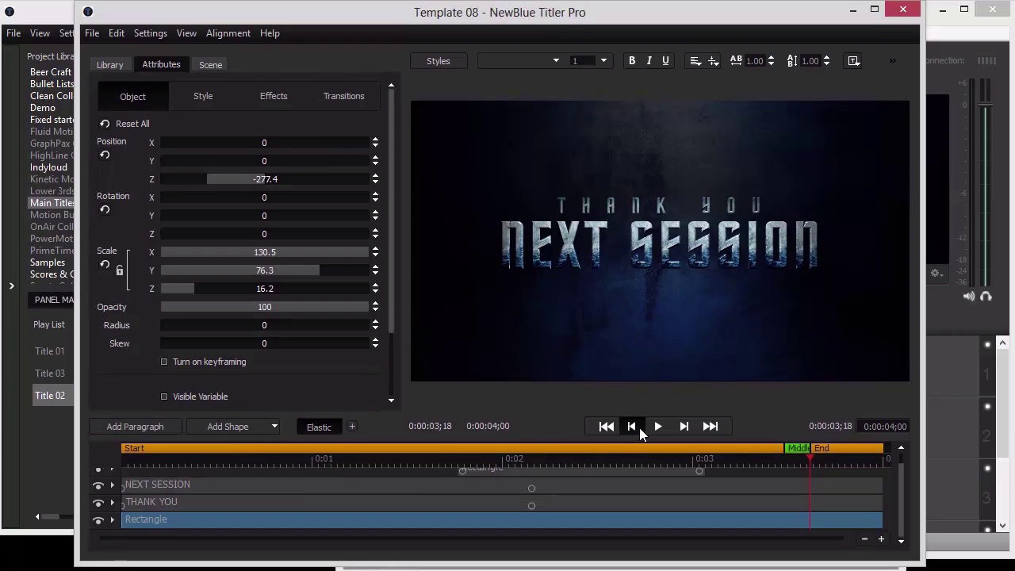
pyautogui.moveTo(562, 437); pyautogui.dragTo(566, 312)
pyautogui.click(159, 335)
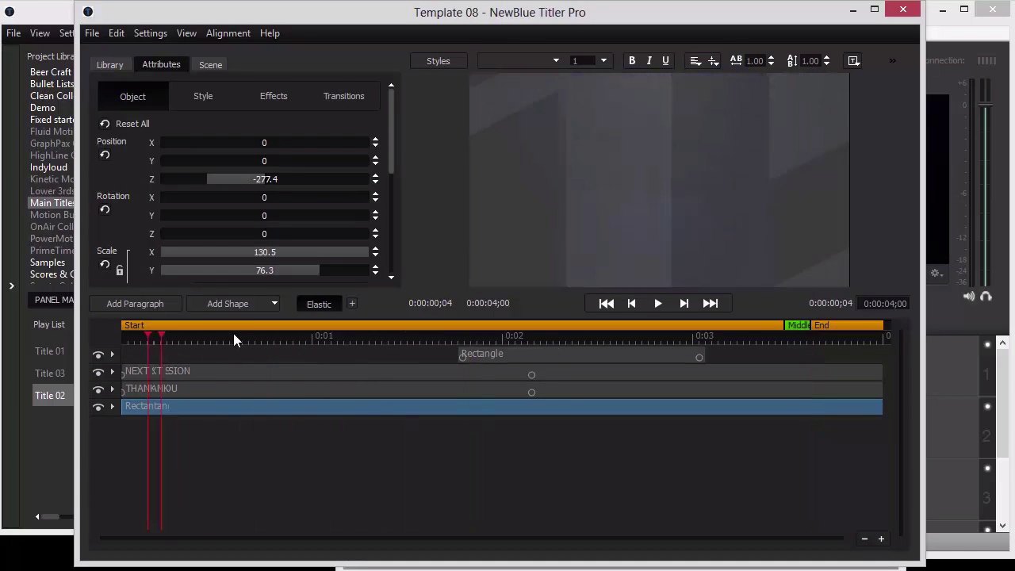
pyautogui.moveTo(234, 333); pyautogui.dragTo(401, 343)
pyautogui.click(370, 445)
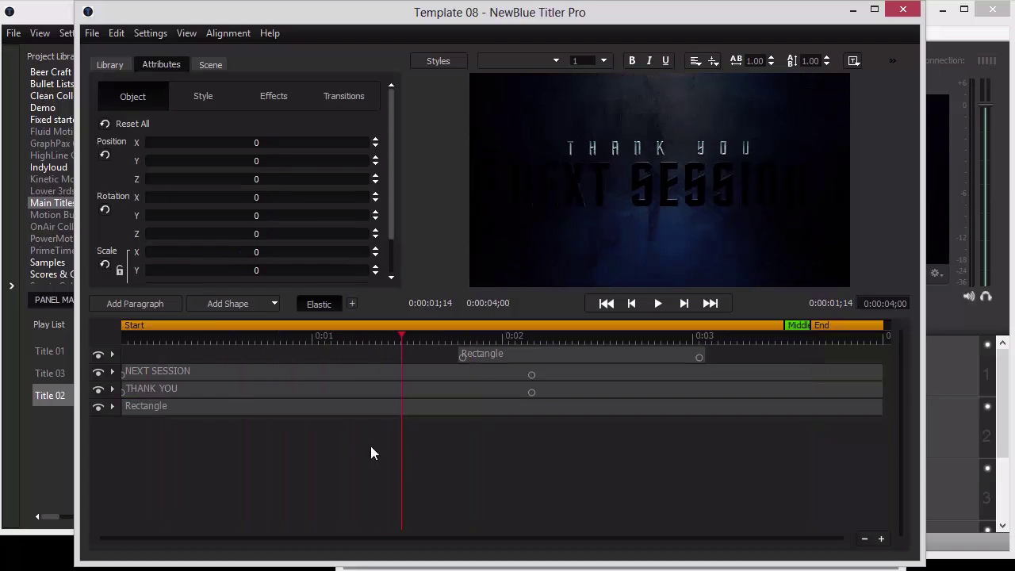
pyautogui.click(147, 301)
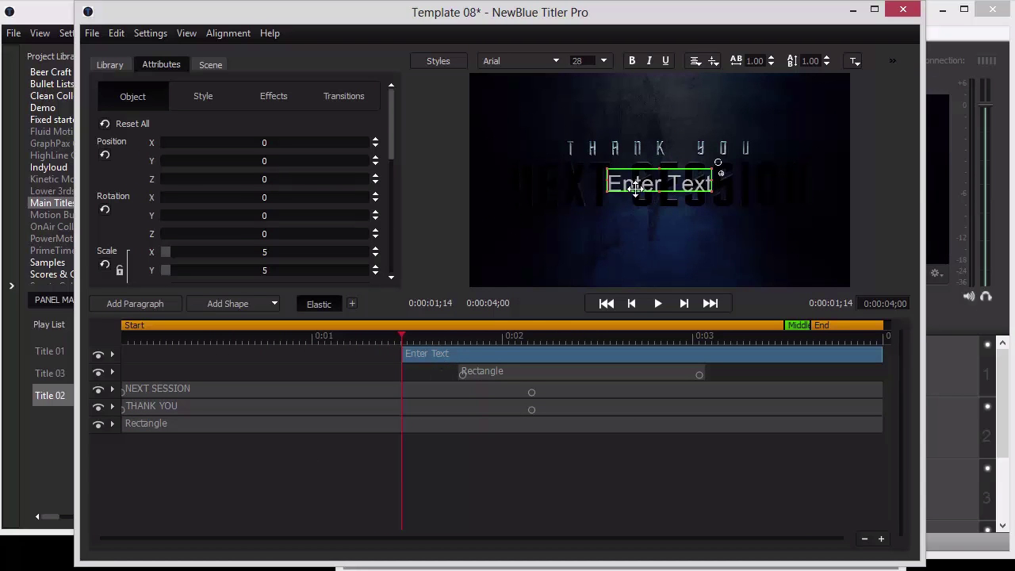
pyautogui.moveTo(632, 189); pyautogui.dragTo(634, 236)
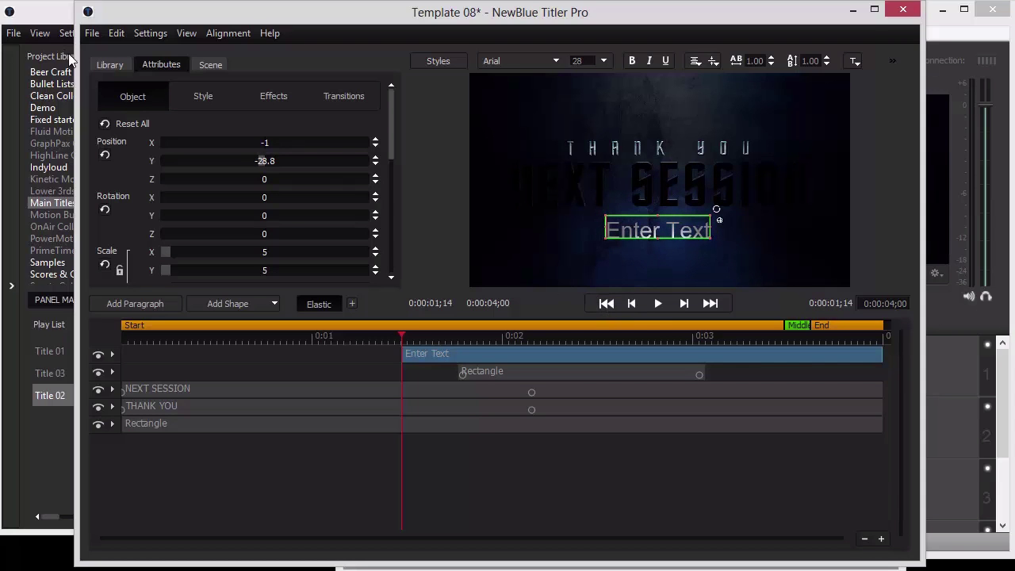
pyautogui.click(111, 65)
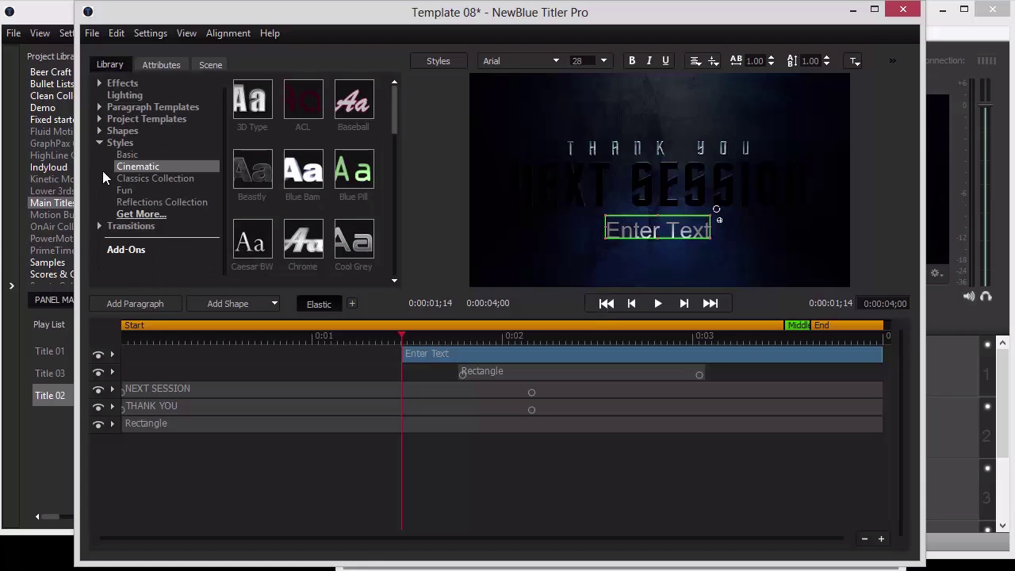
# Step: Browse the Library's Transitions > Animations category to the Fly Past presets
pyautogui.click(99, 141)
pyautogui.click(100, 154)
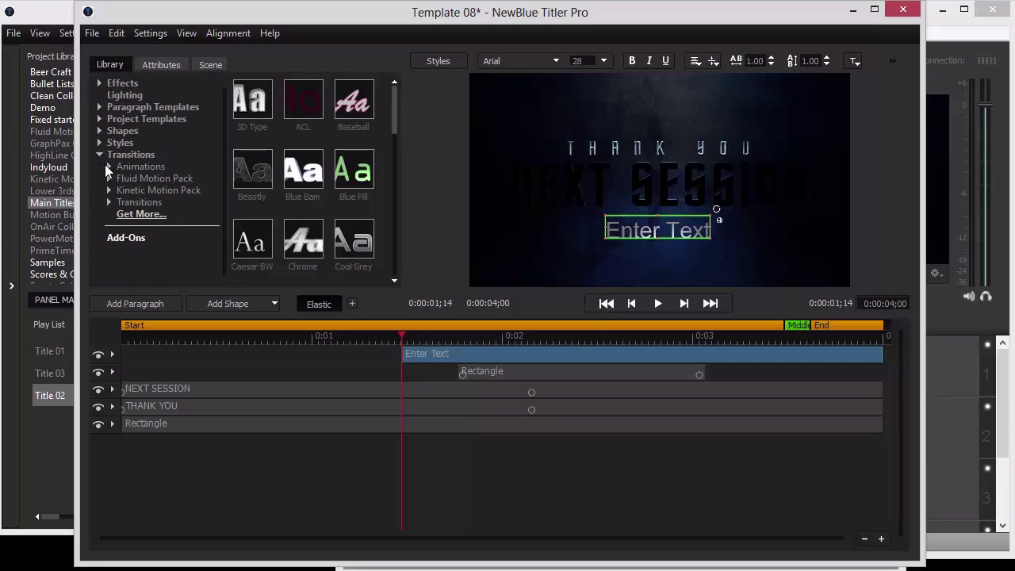
pyautogui.click(110, 166)
pyautogui.click(144, 236)
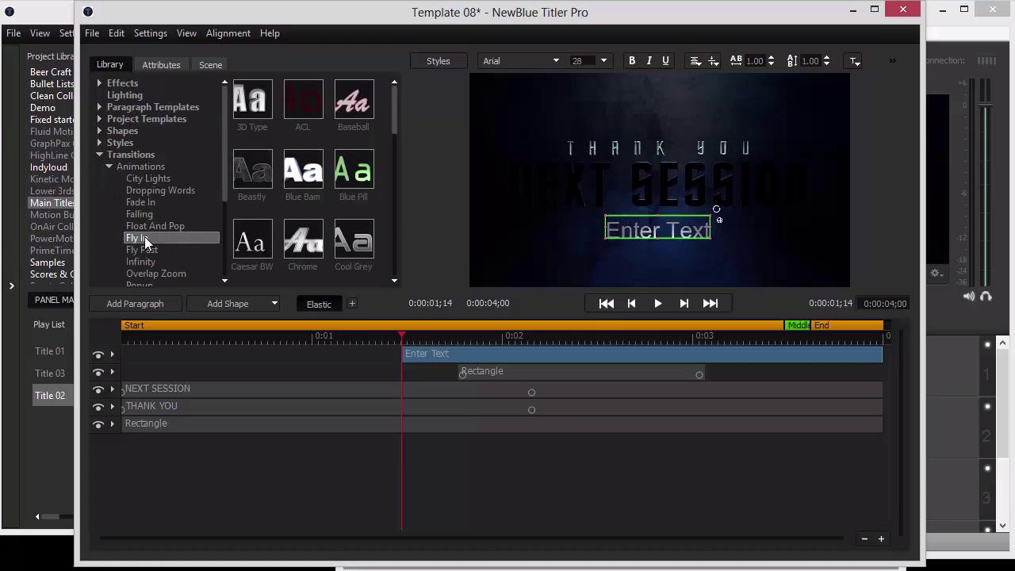
pyautogui.click(142, 249)
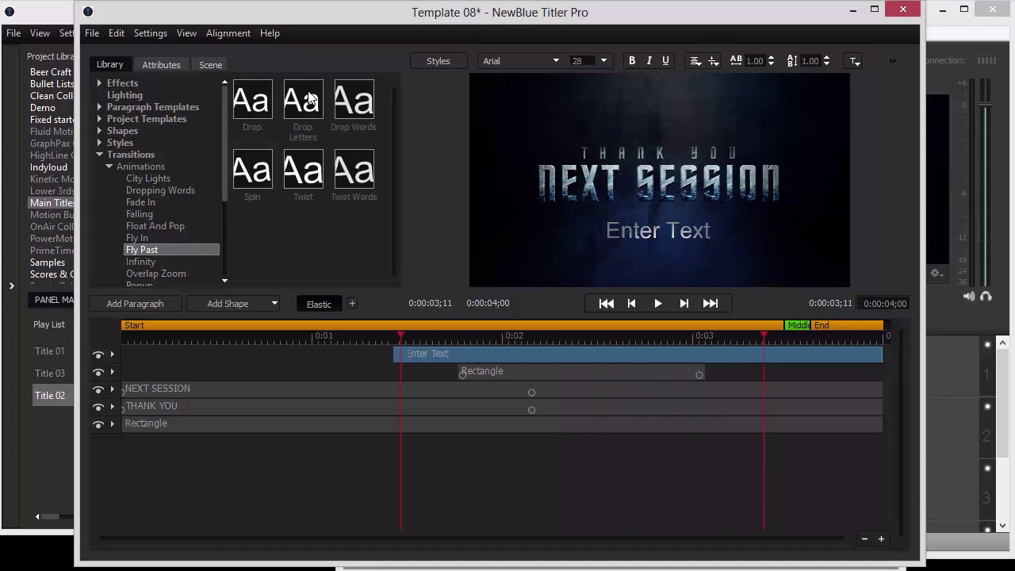
# Step: Apply the Fly Past Drop Letters preset to Enter Text, shortening it and raising letter overlap
pyautogui.moveTo(310, 98); pyautogui.dragTo(420, 357)
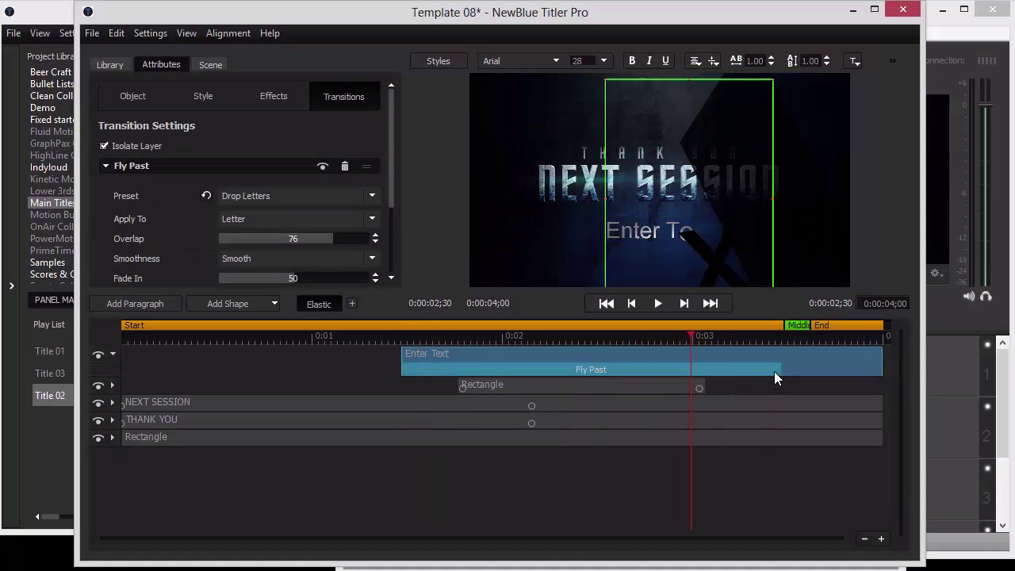
pyautogui.moveTo(774, 371); pyautogui.dragTo(660, 372)
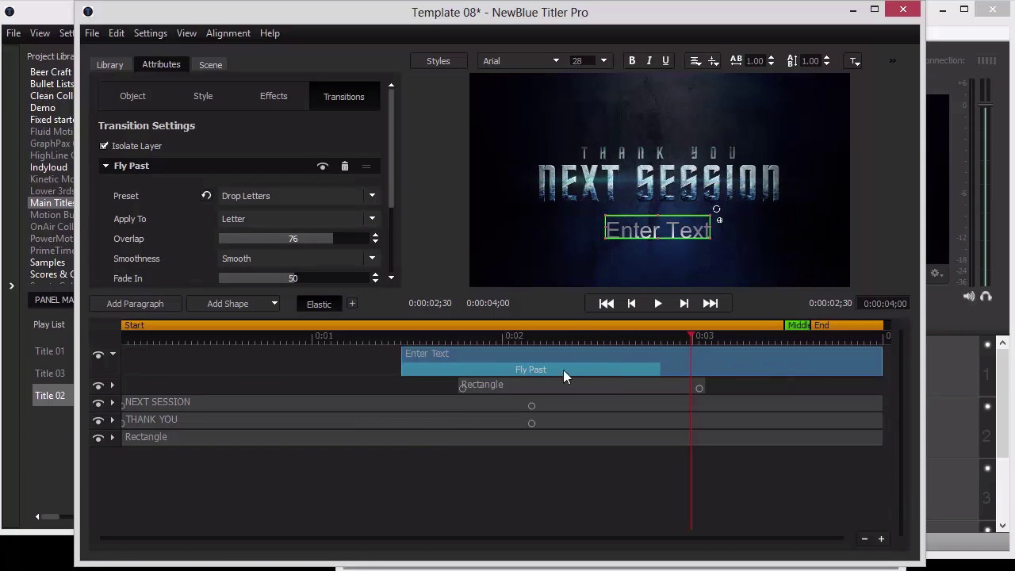
pyautogui.click(550, 349)
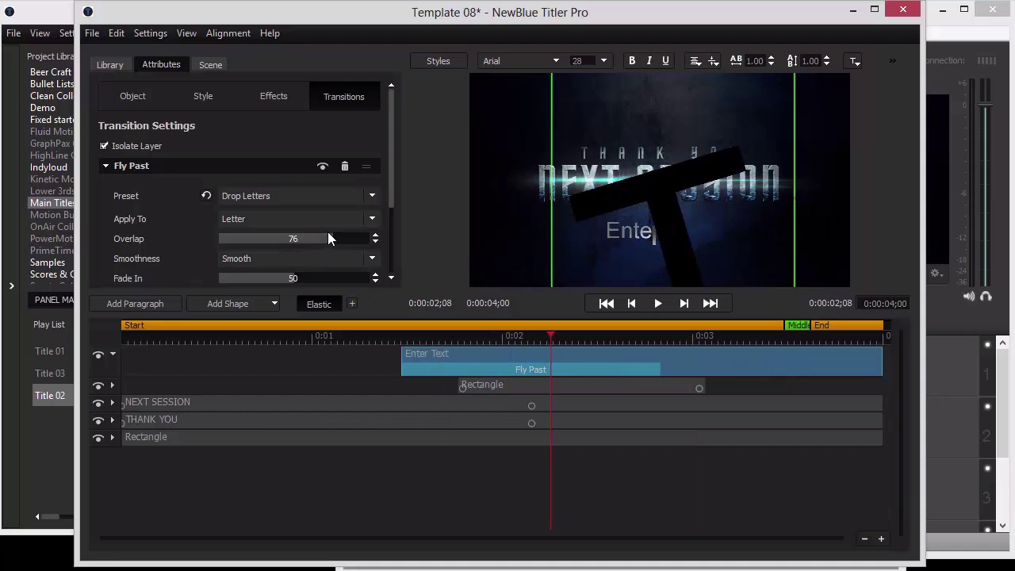
pyautogui.moveTo(328, 236); pyautogui.dragTo(354, 242)
pyautogui.click(146, 100)
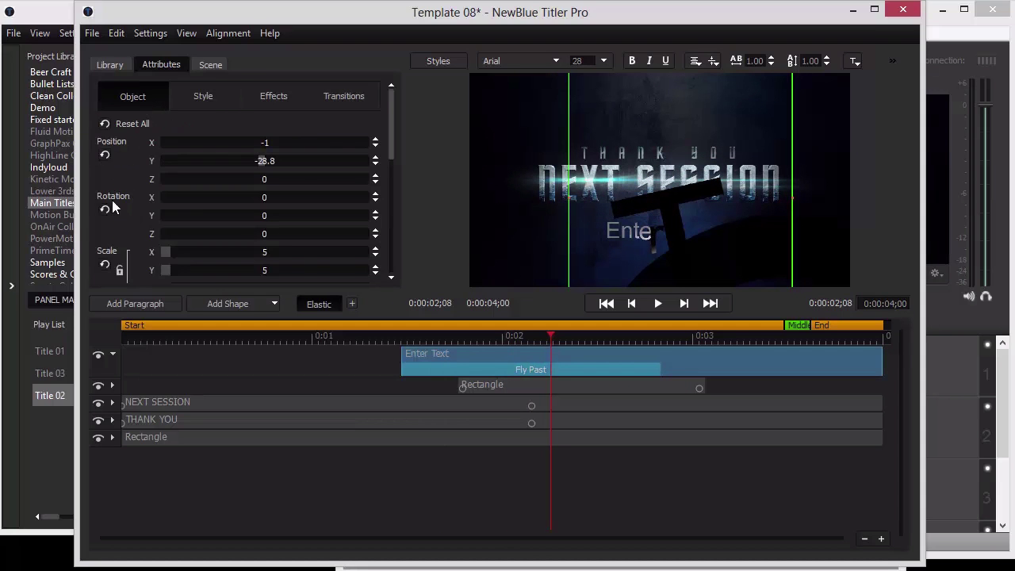
# Step: Rename the text variable to 'New Text' and apply the changes to this title only
pyautogui.scroll(-3, 129, 202)
pyautogui.scroll(-1, 130, 210)
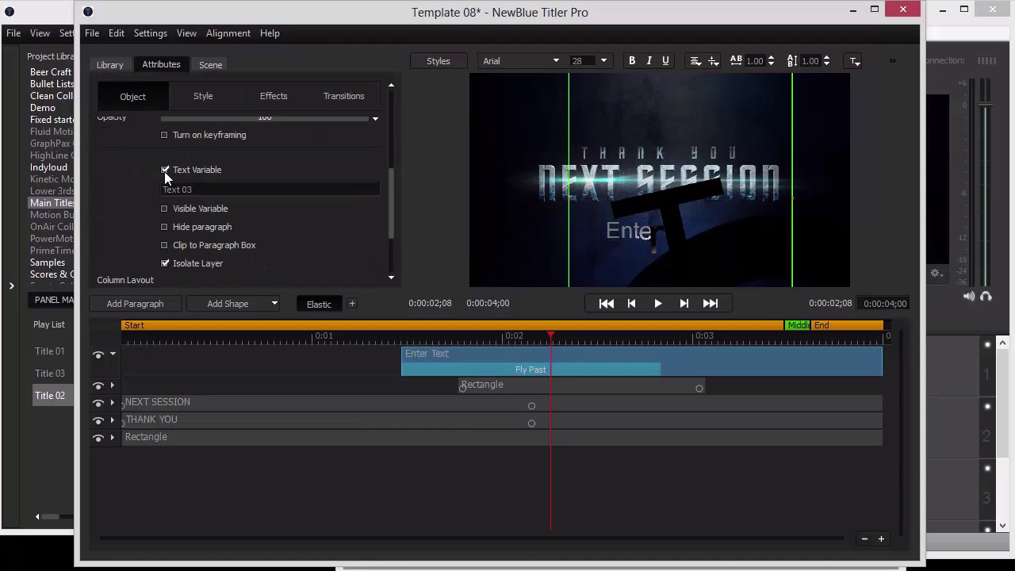
pyautogui.moveTo(204, 190); pyautogui.dragTo(143, 191)
pyautogui.write('N')
pyautogui.write('ew You')
pyautogui.press('BackSpace')
pyautogui.press('BackSpace')
pyautogui.press('BackSpace')
pyautogui.write('Text')
pyautogui.click(902, 11)
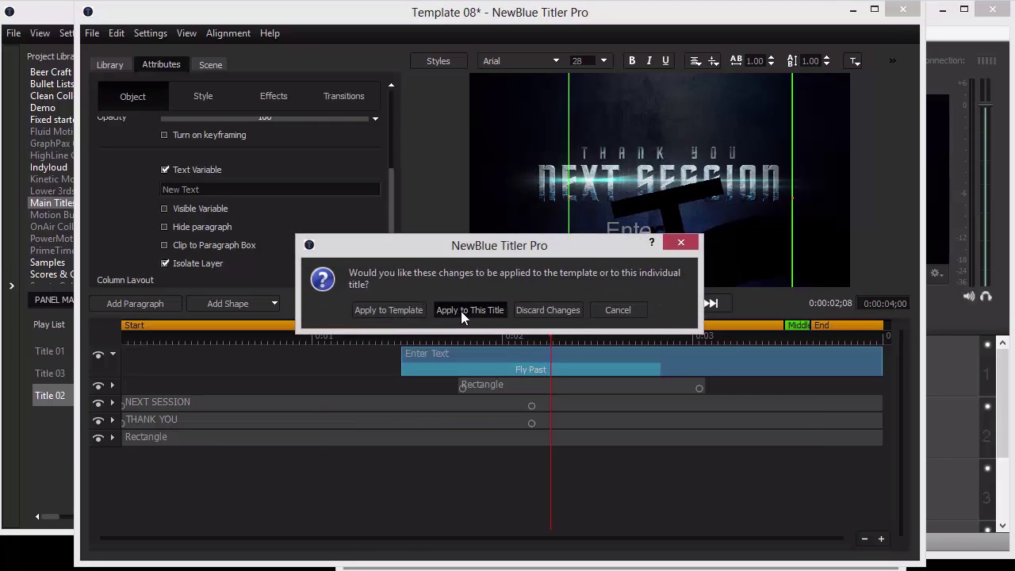
pyautogui.click(460, 311)
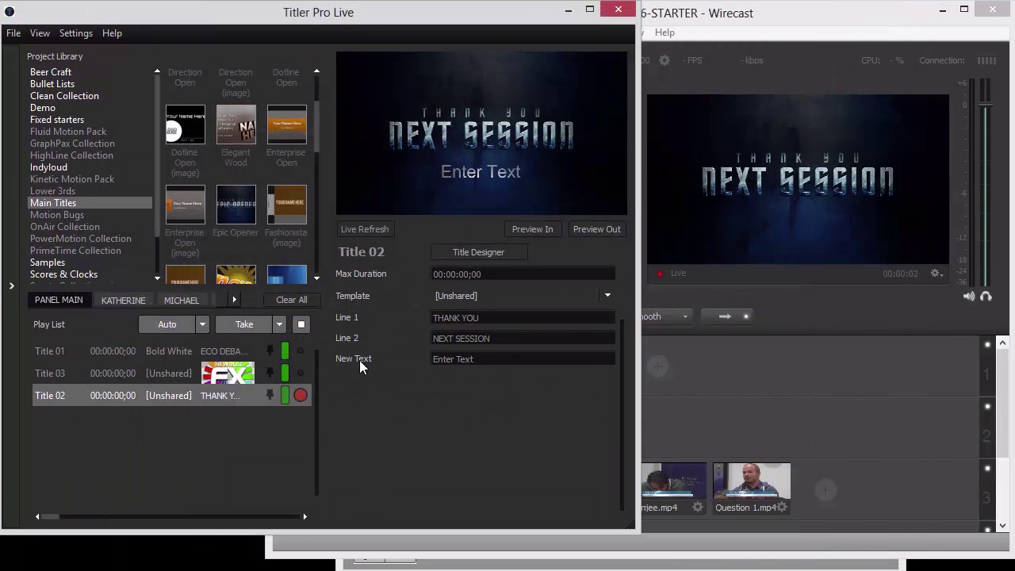
# Step: Enter WIRECAST in the New Text field, live-refresh the output, and replay the intro
pyautogui.click(485, 358)
pyautogui.write('WIRECAT')
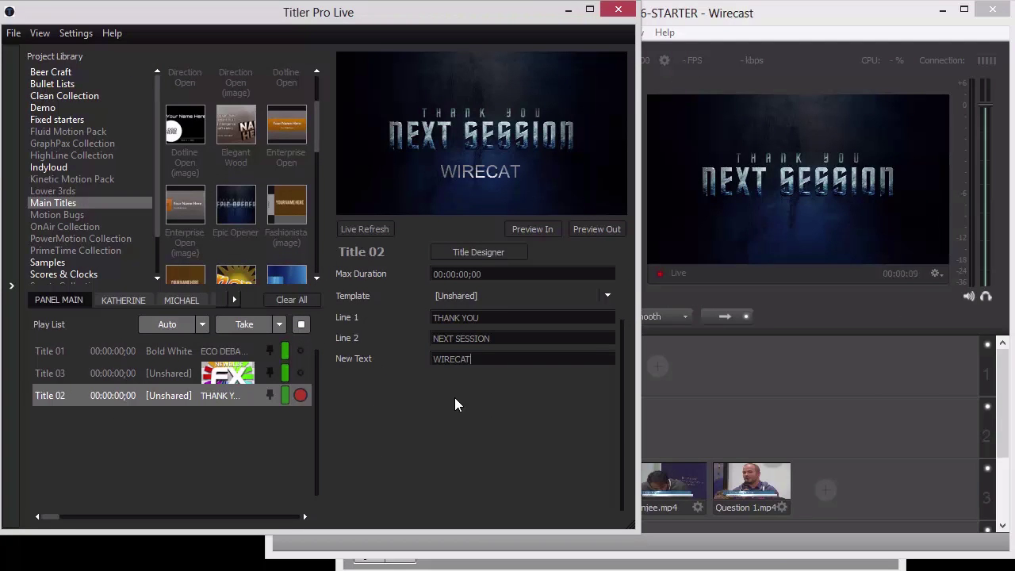
pyautogui.write('S')
pyautogui.click(477, 133)
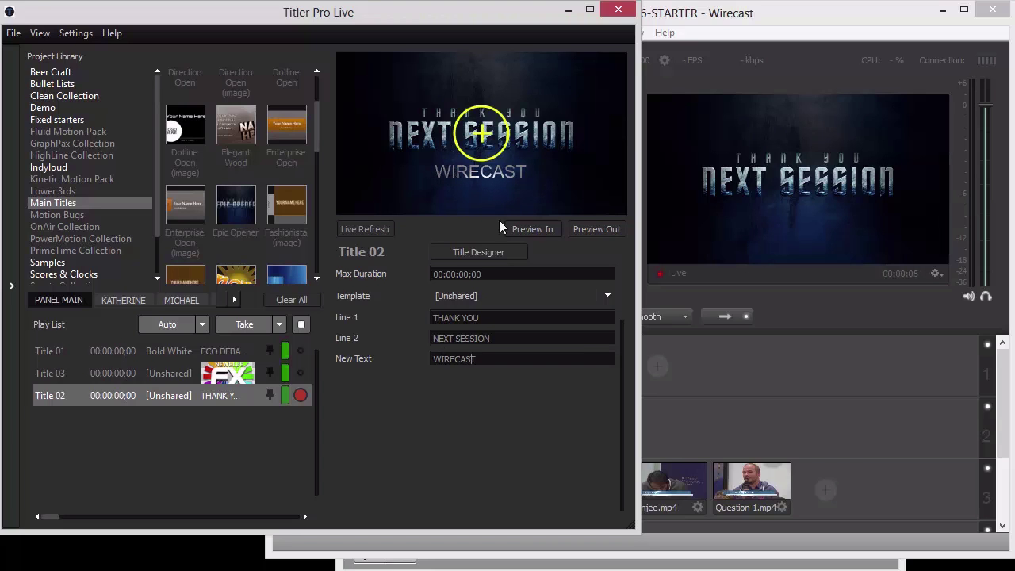
pyautogui.click(366, 231)
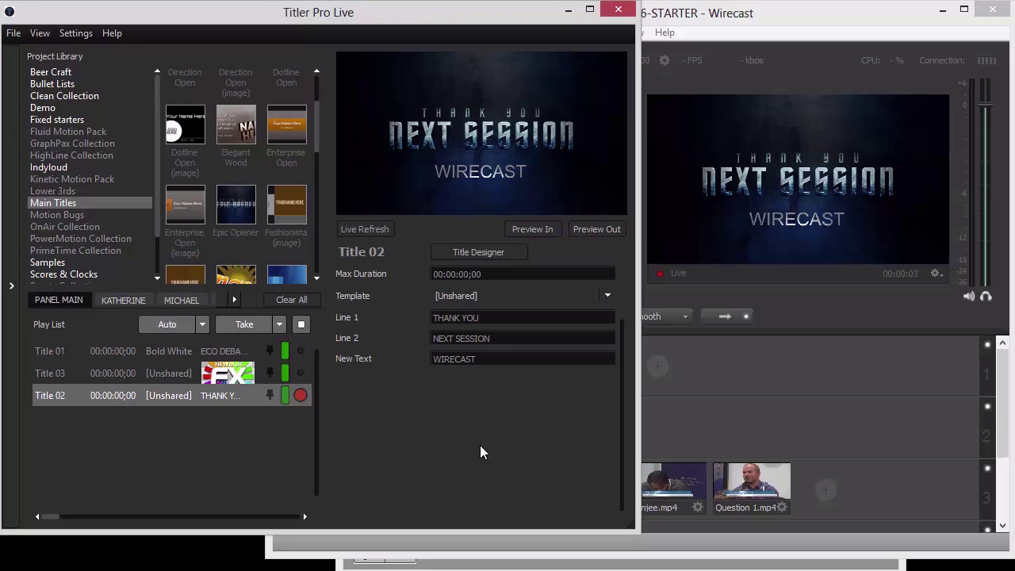
pyautogui.click(530, 228)
# Step: Reopen the designer, select the WIRECAST line's Fly Past transition and lengthen it
pyautogui.click(478, 252)
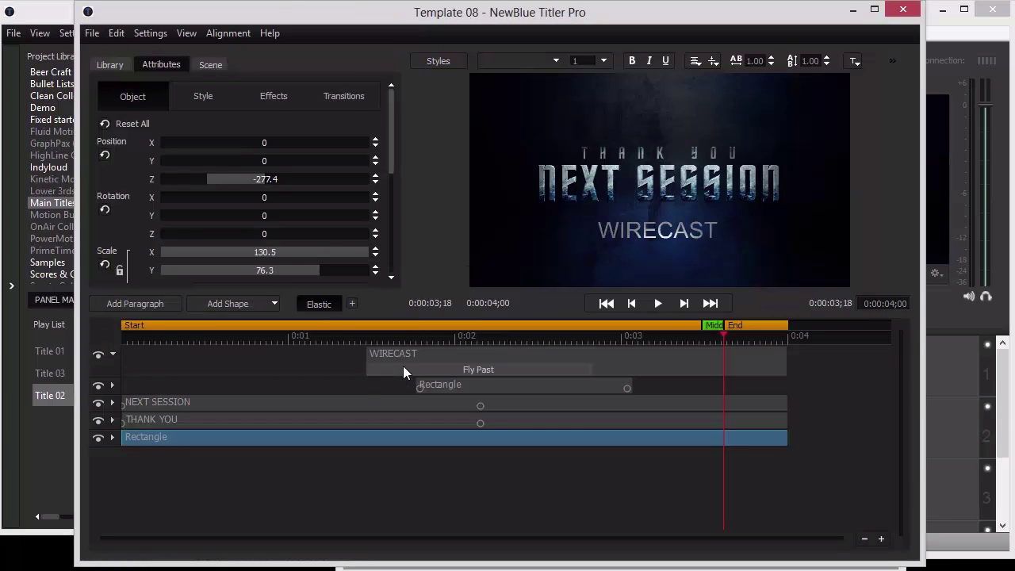
pyautogui.click(402, 367)
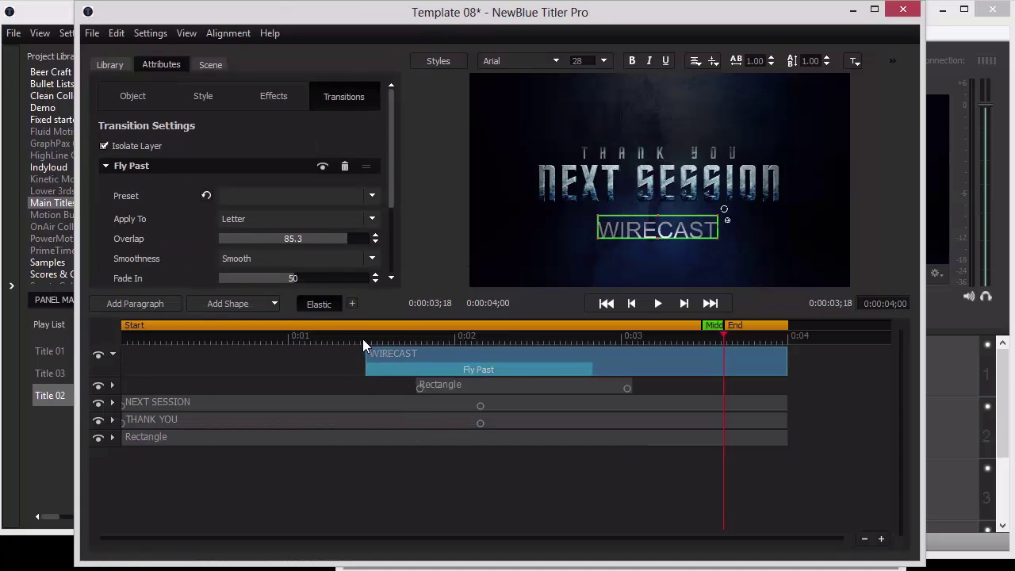
pyautogui.moveTo(363, 338); pyautogui.dragTo(520, 348)
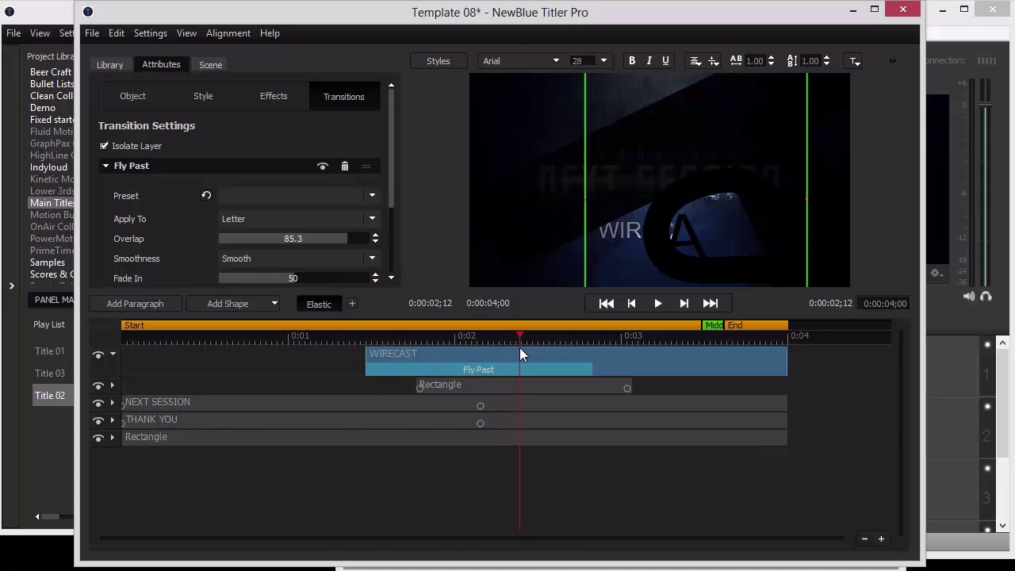
pyautogui.moveTo(591, 368); pyautogui.dragTo(725, 371)
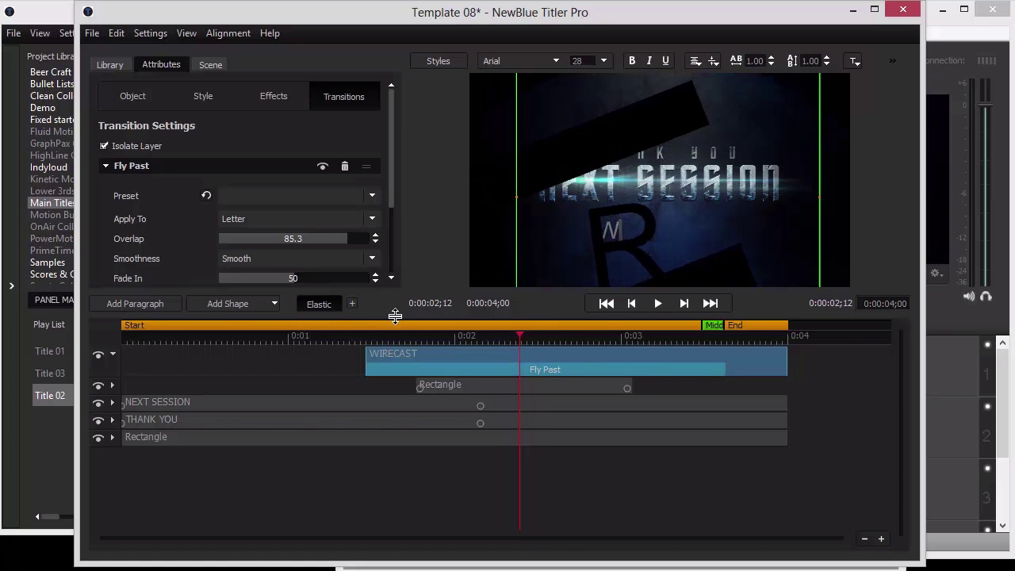
pyautogui.moveTo(394, 313); pyautogui.dragTo(382, 403)
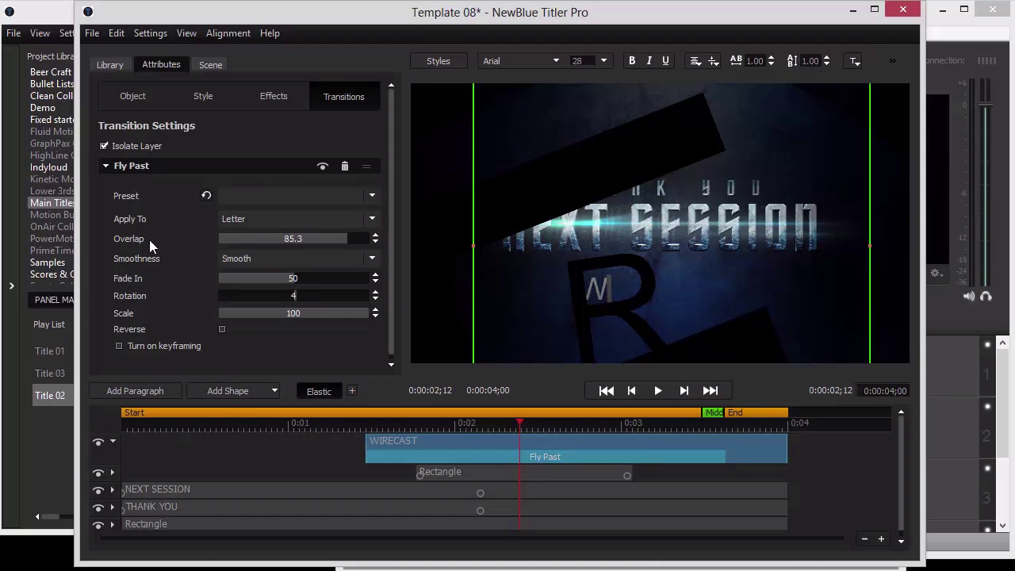
# Step: Set Fly Past overlap to 96.5 and smoothness to Fast In, then shorten the transition
pyautogui.moveTo(339, 233); pyautogui.dragTo(389, 241)
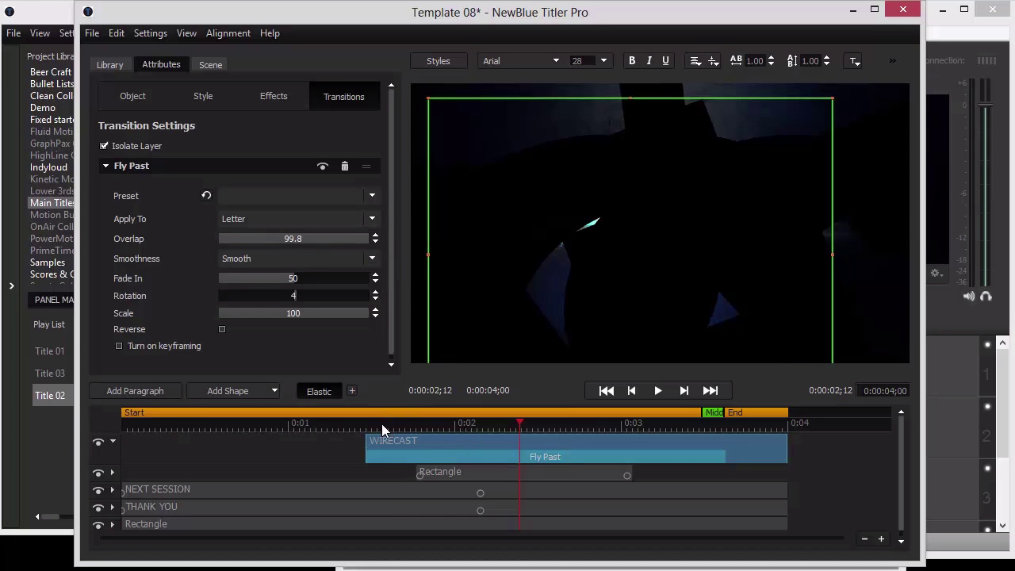
pyautogui.moveTo(381, 423); pyautogui.dragTo(586, 421)
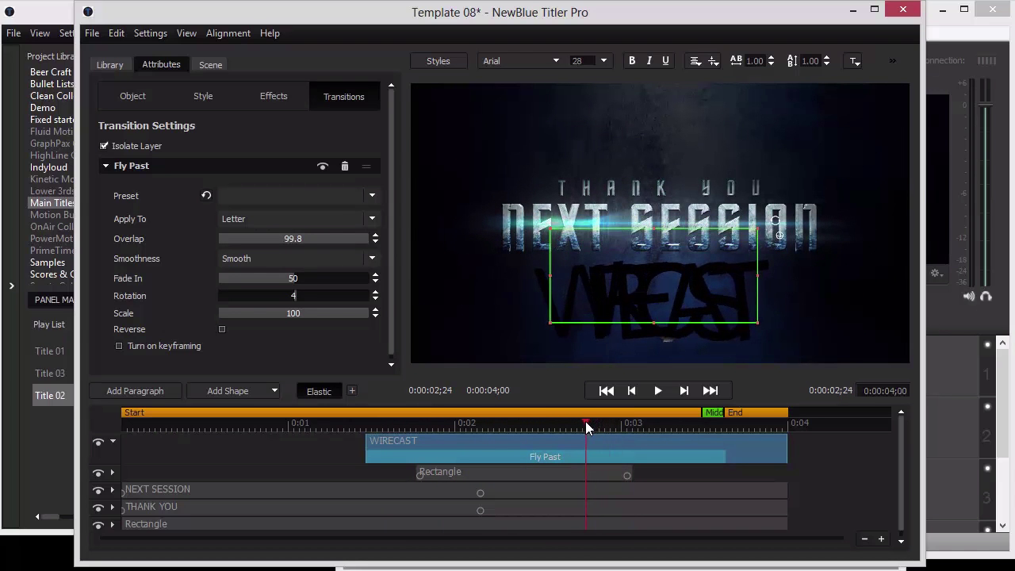
pyautogui.moveTo(365, 240)
pyautogui.mouseDown()
pyautogui.moveTo(347, 237)
pyautogui.moveTo(355, 244)
pyautogui.mouseUp()
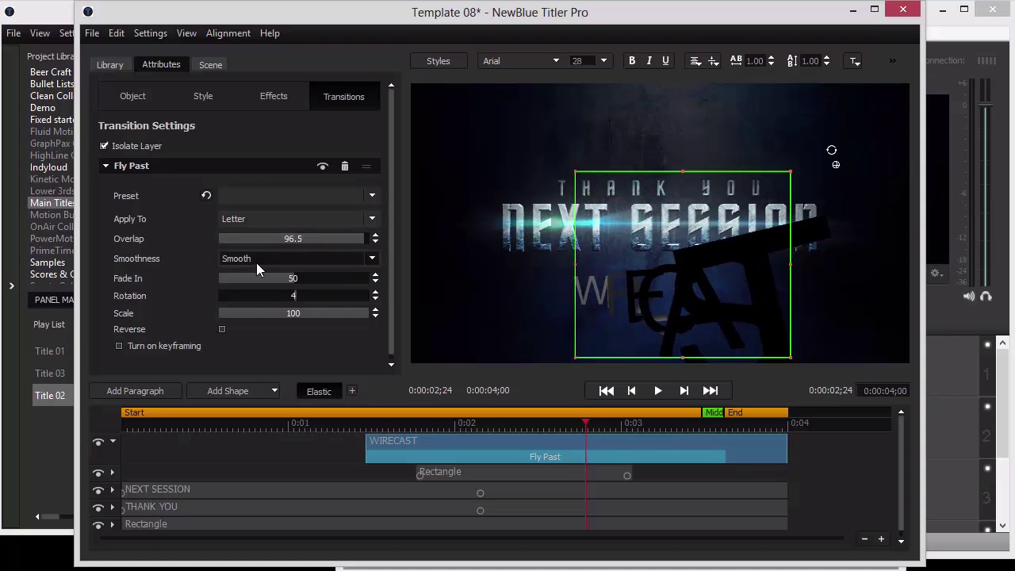
pyautogui.click(281, 256)
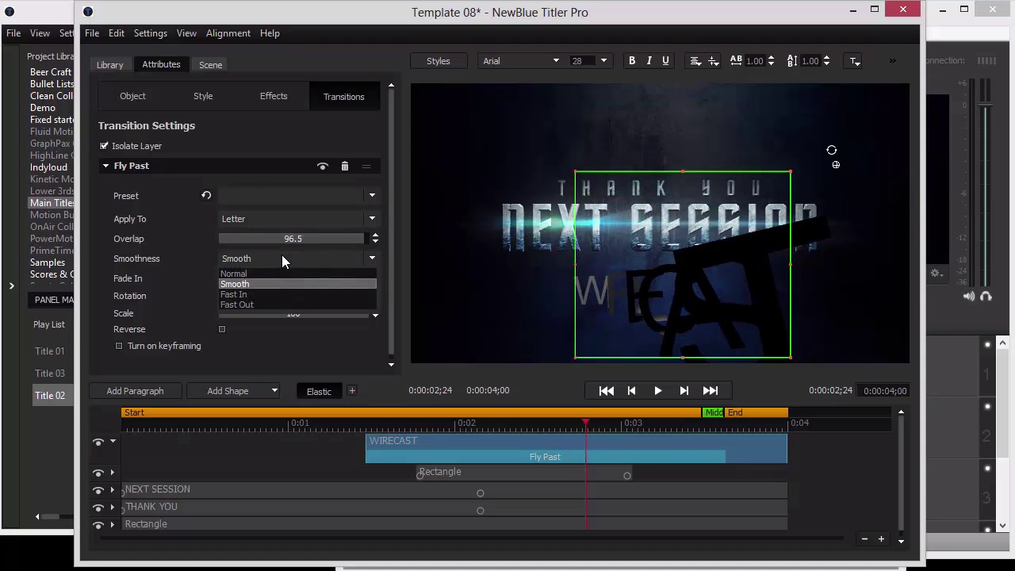
pyautogui.click(270, 294)
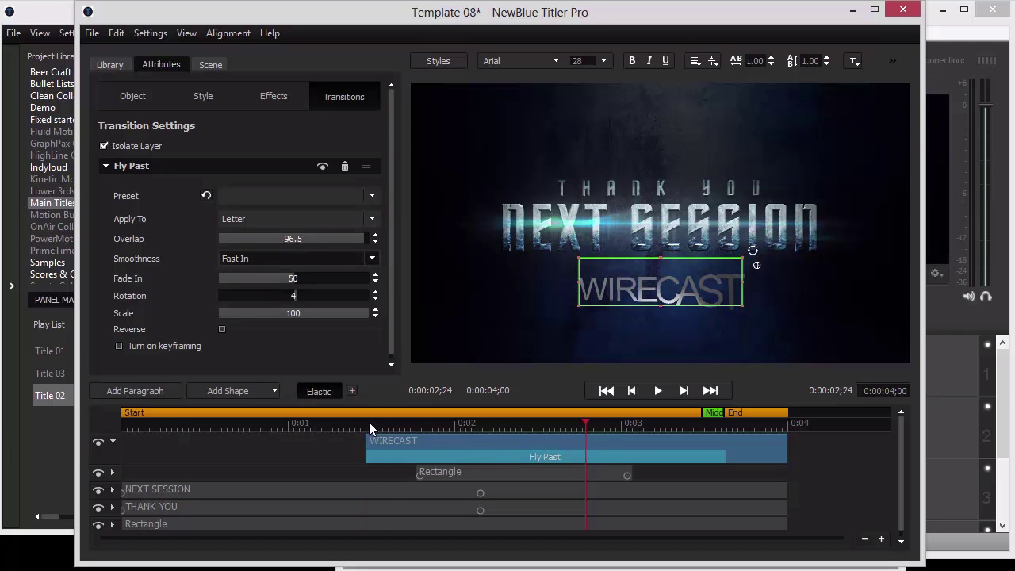
pyautogui.moveTo(368, 422); pyautogui.dragTo(578, 424)
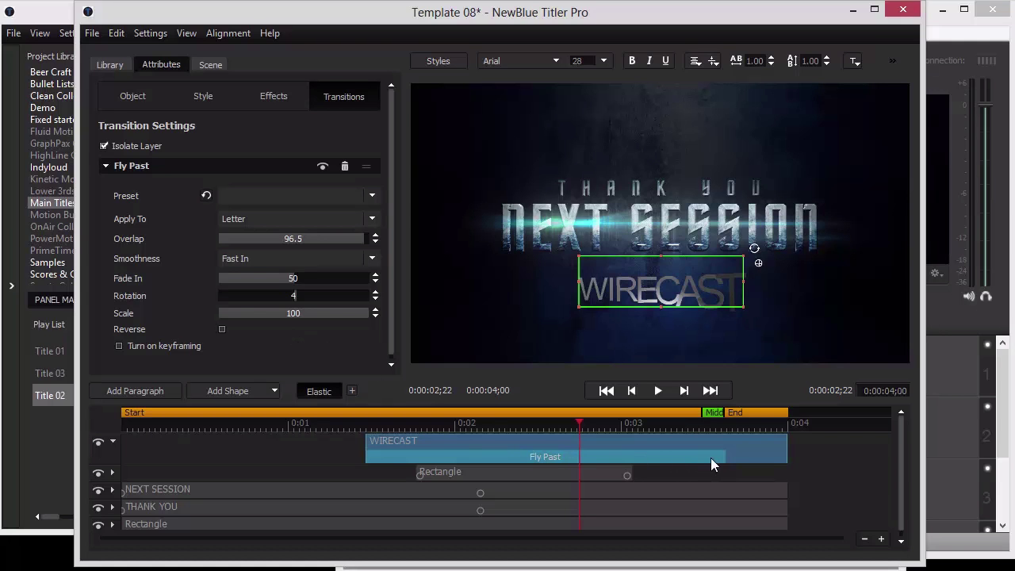
pyautogui.moveTo(712, 463)
pyautogui.mouseDown()
pyautogui.moveTo(600, 462)
pyautogui.moveTo(714, 459)
pyautogui.moveTo(697, 458)
pyautogui.mouseUp()
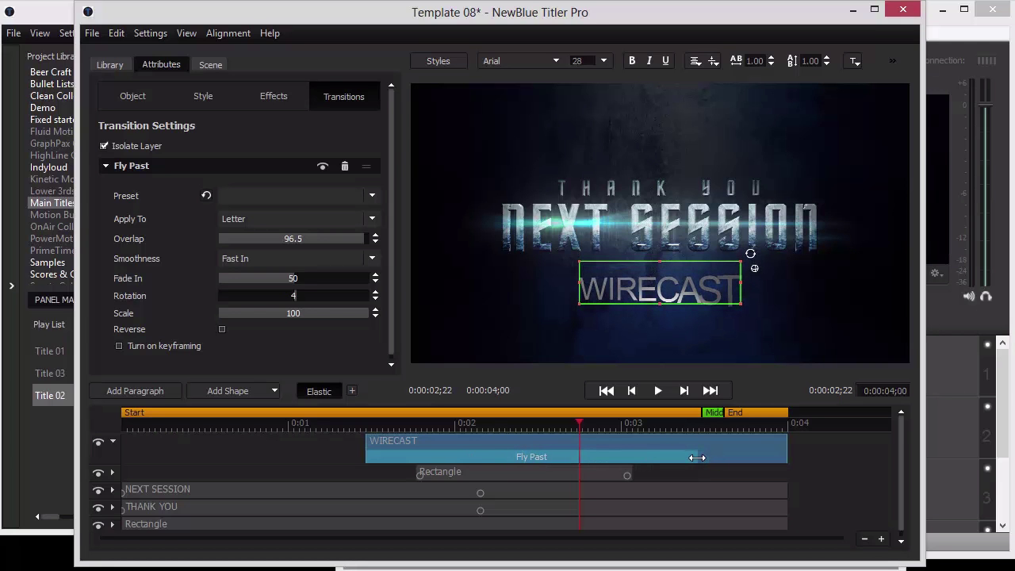